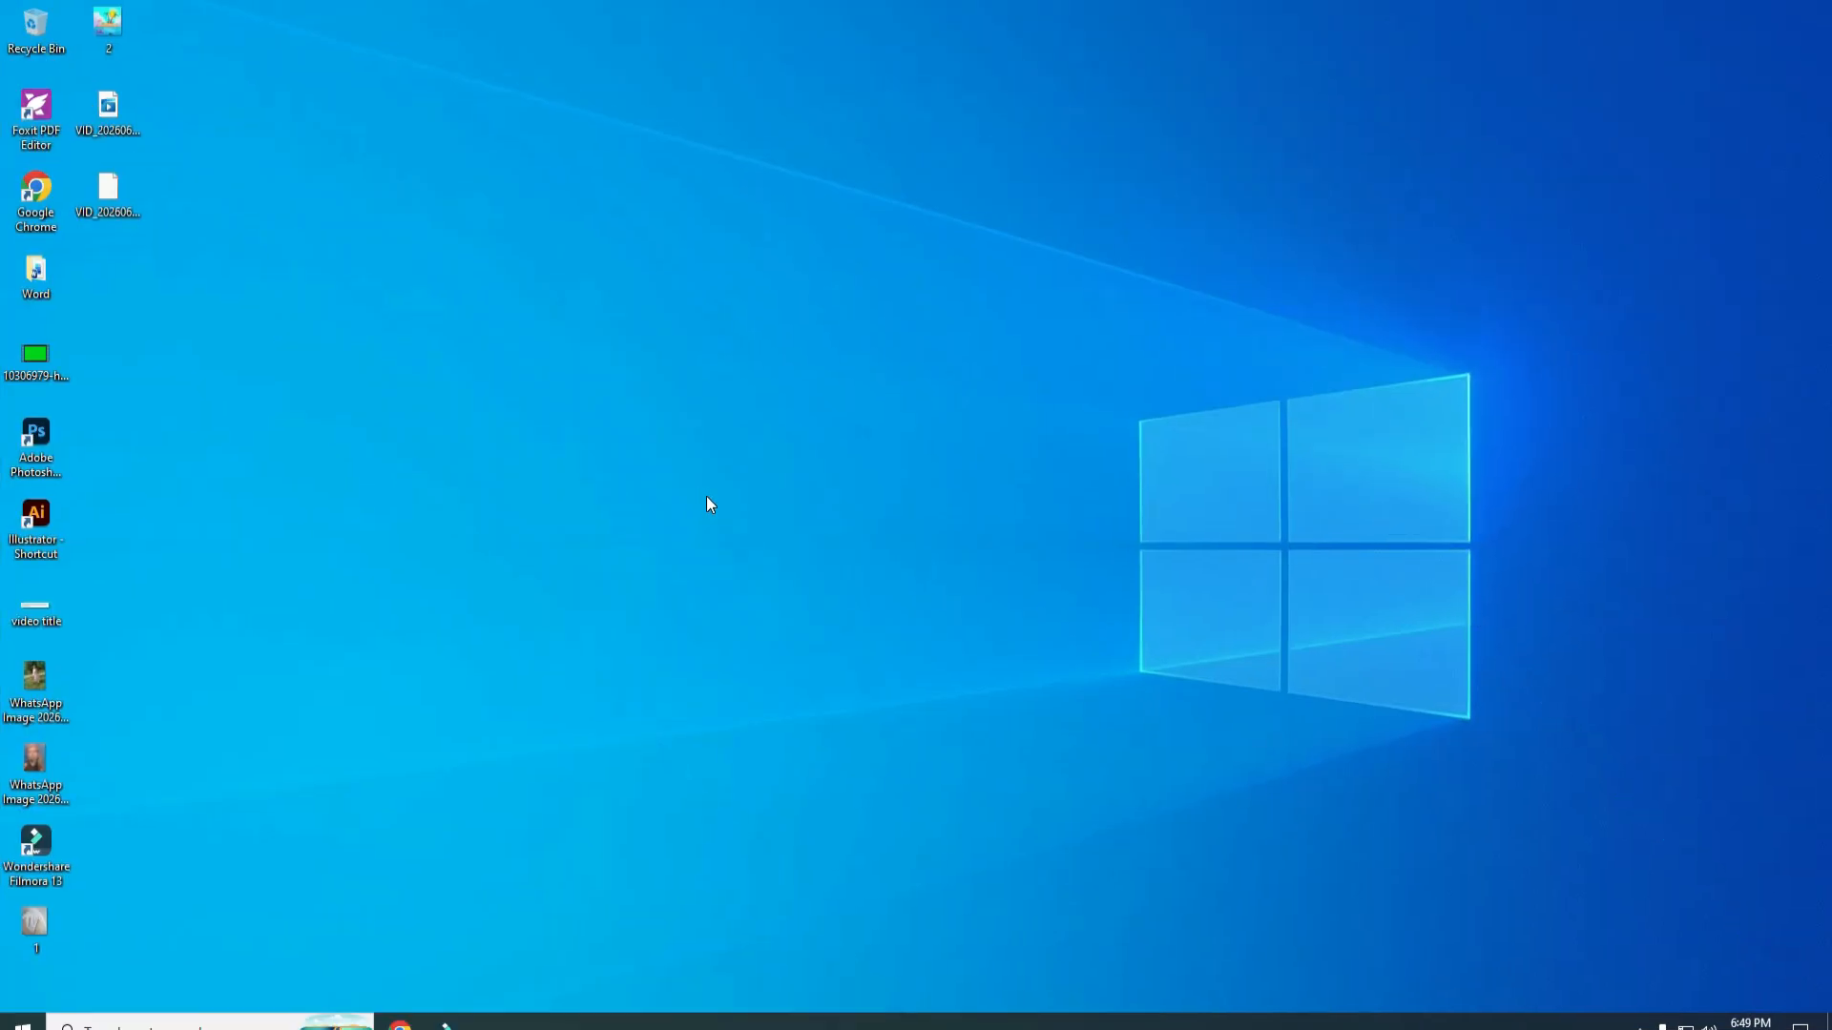
Open the desktop image 1 in Adobe Photoshop 2020.
right_click(42, 925)
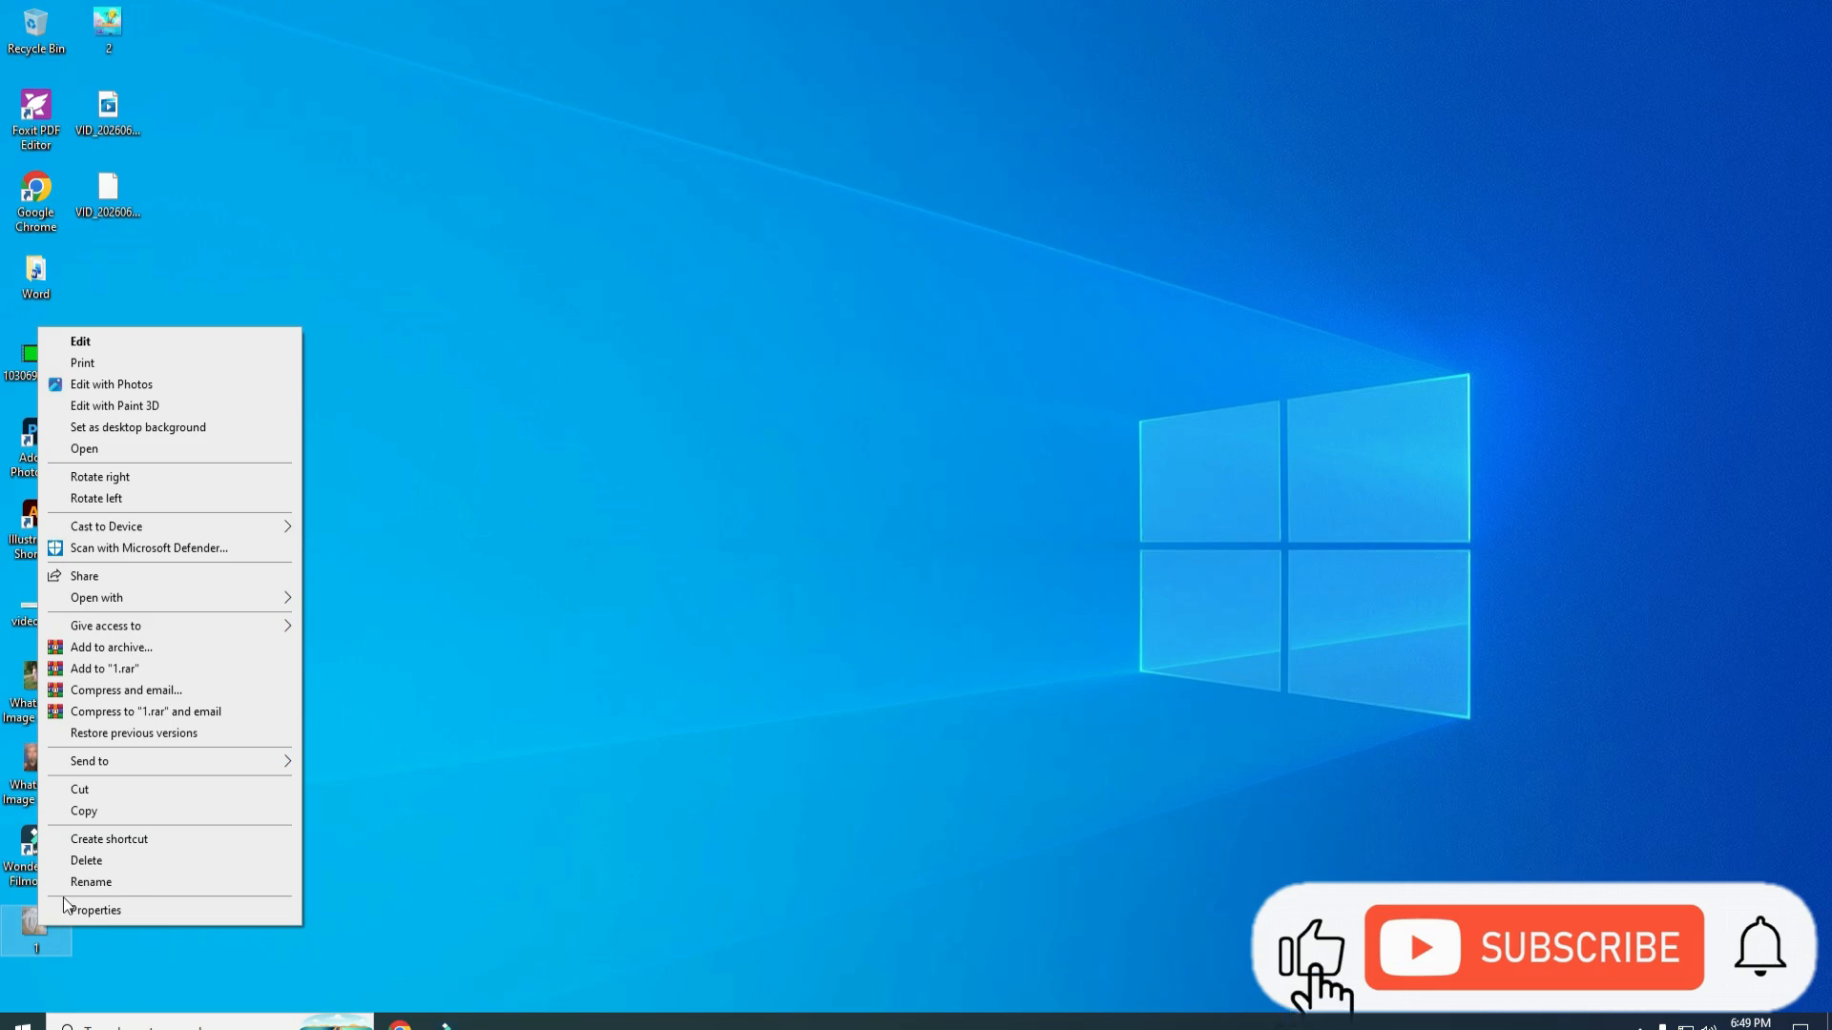
mouse_move(187, 605)
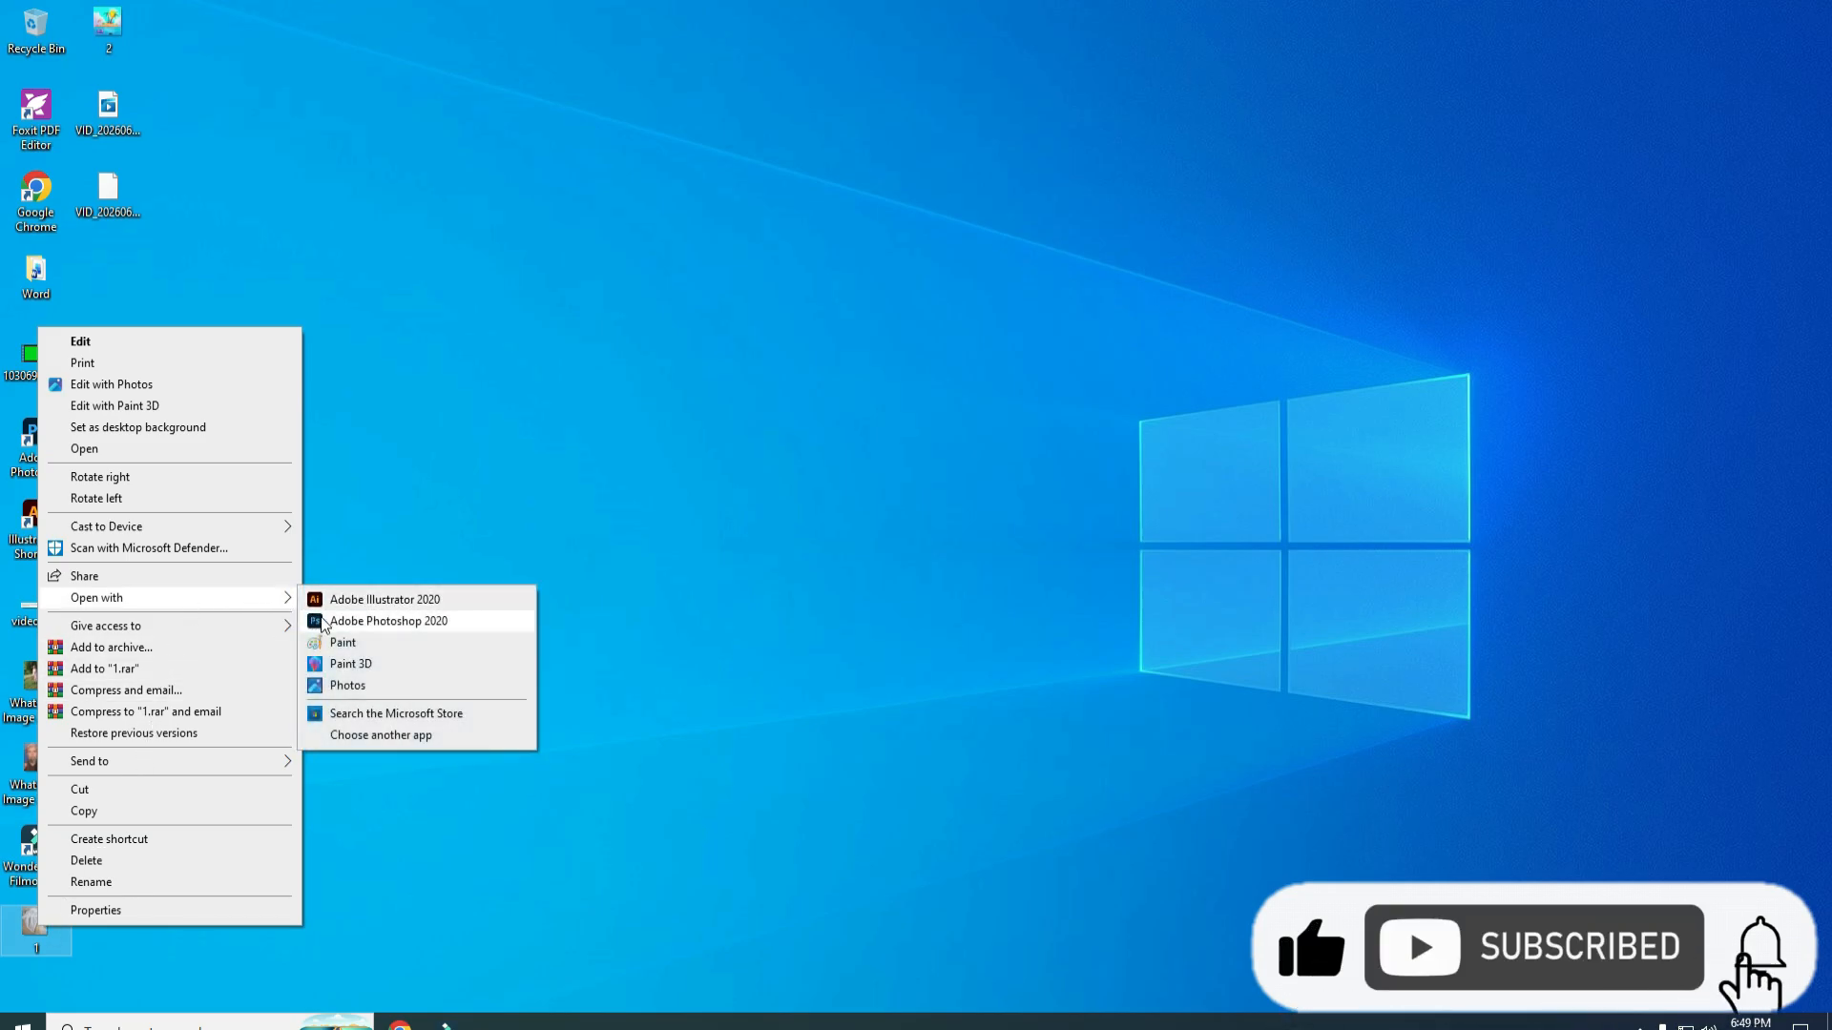
click(323, 618)
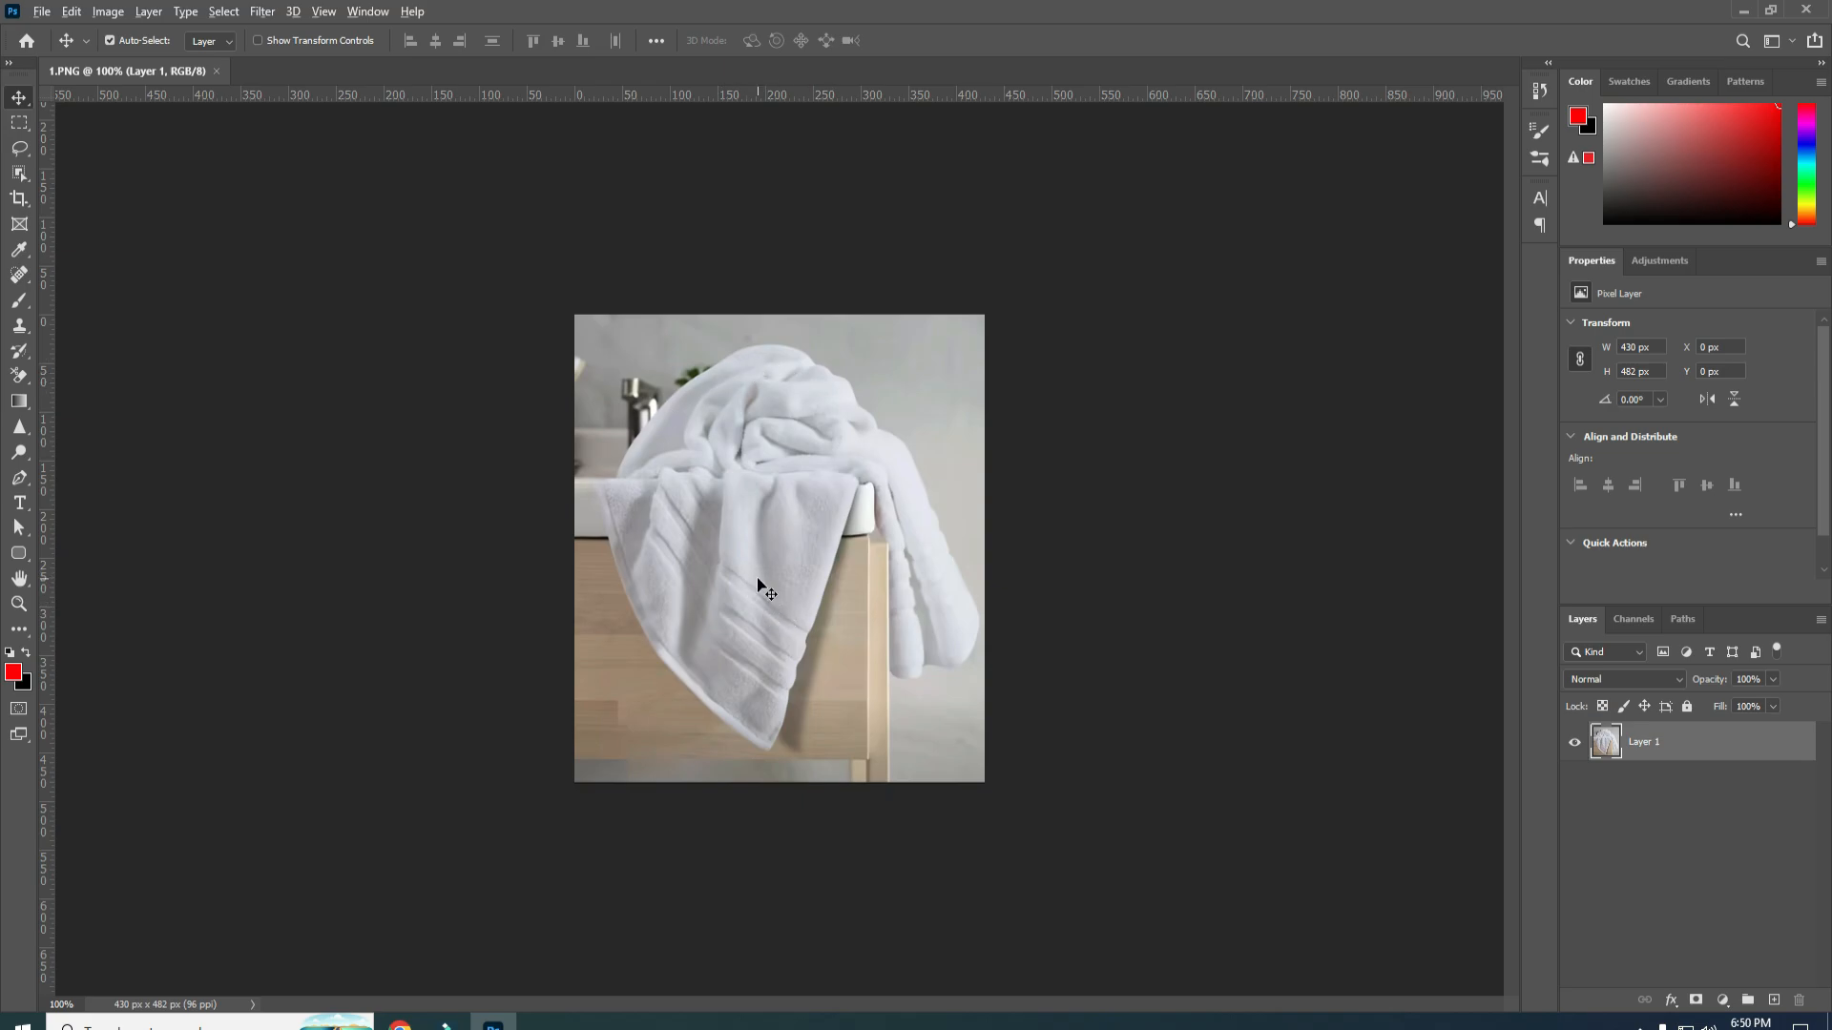
Select the whole white towel by outlining it with the Object Selection tool in Lasso mode.
scroll(758, 580, up, 5)
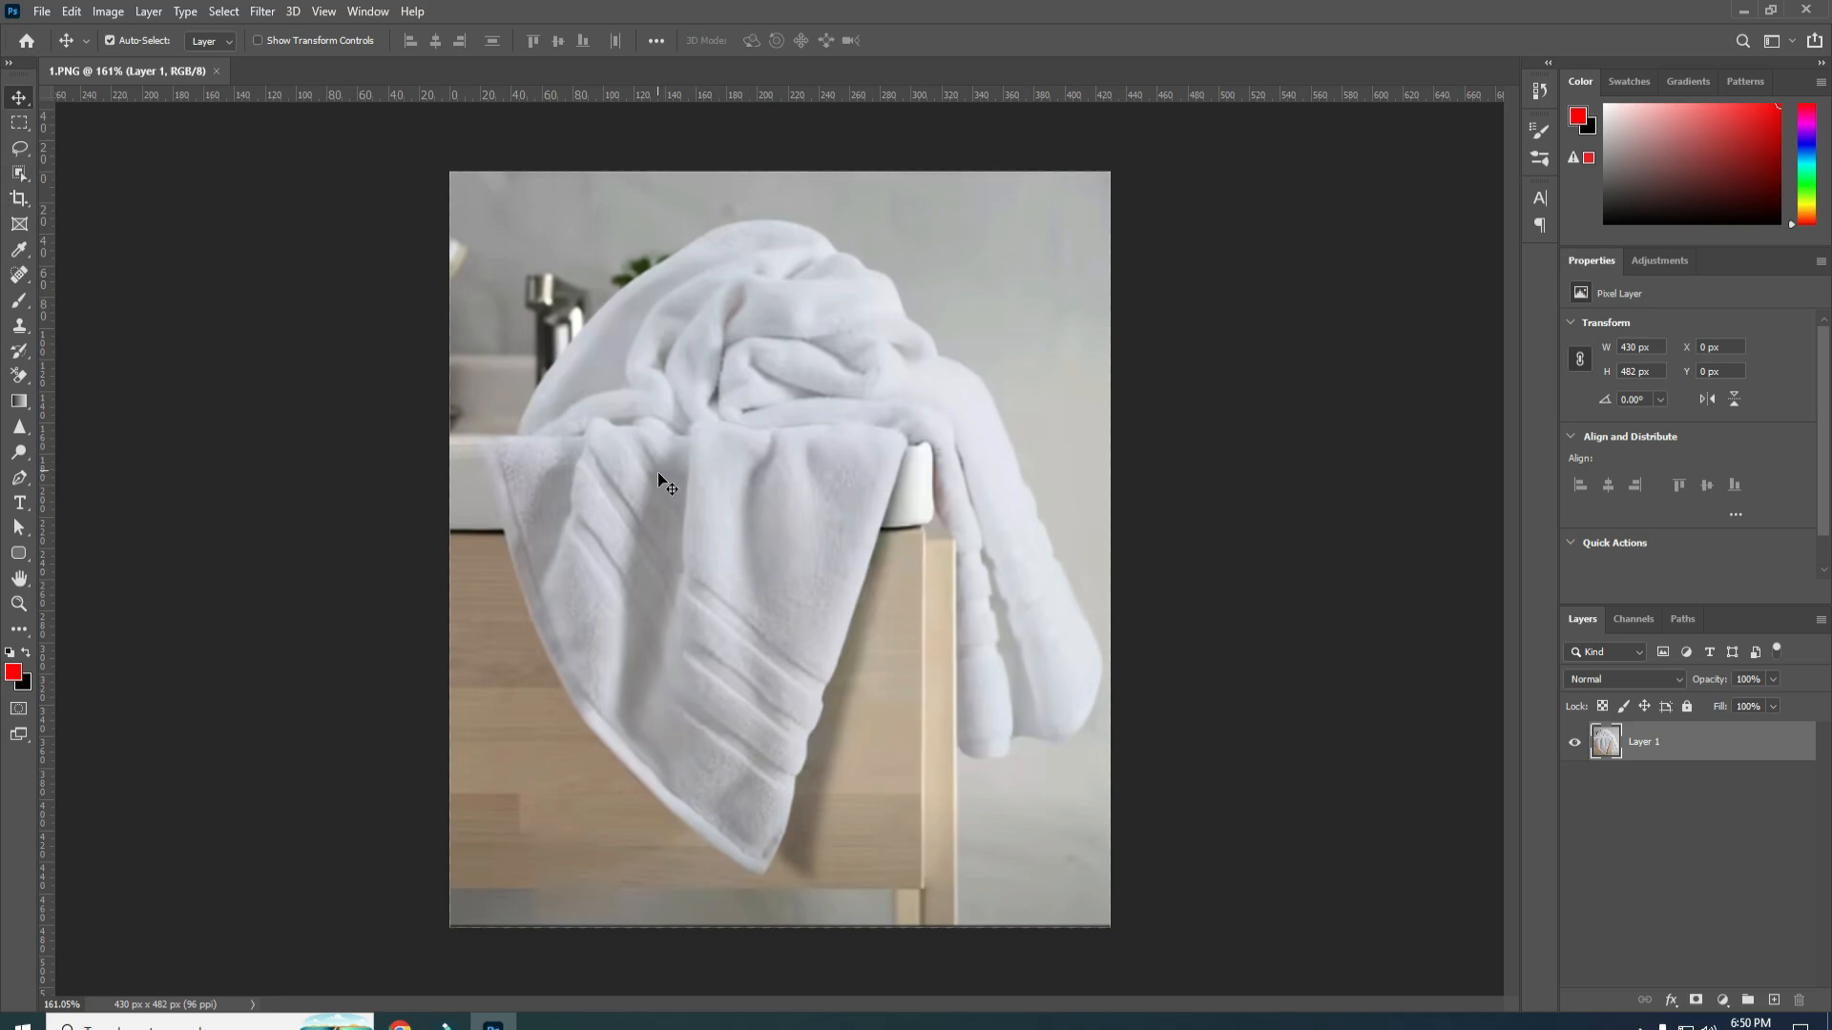
click(23, 173)
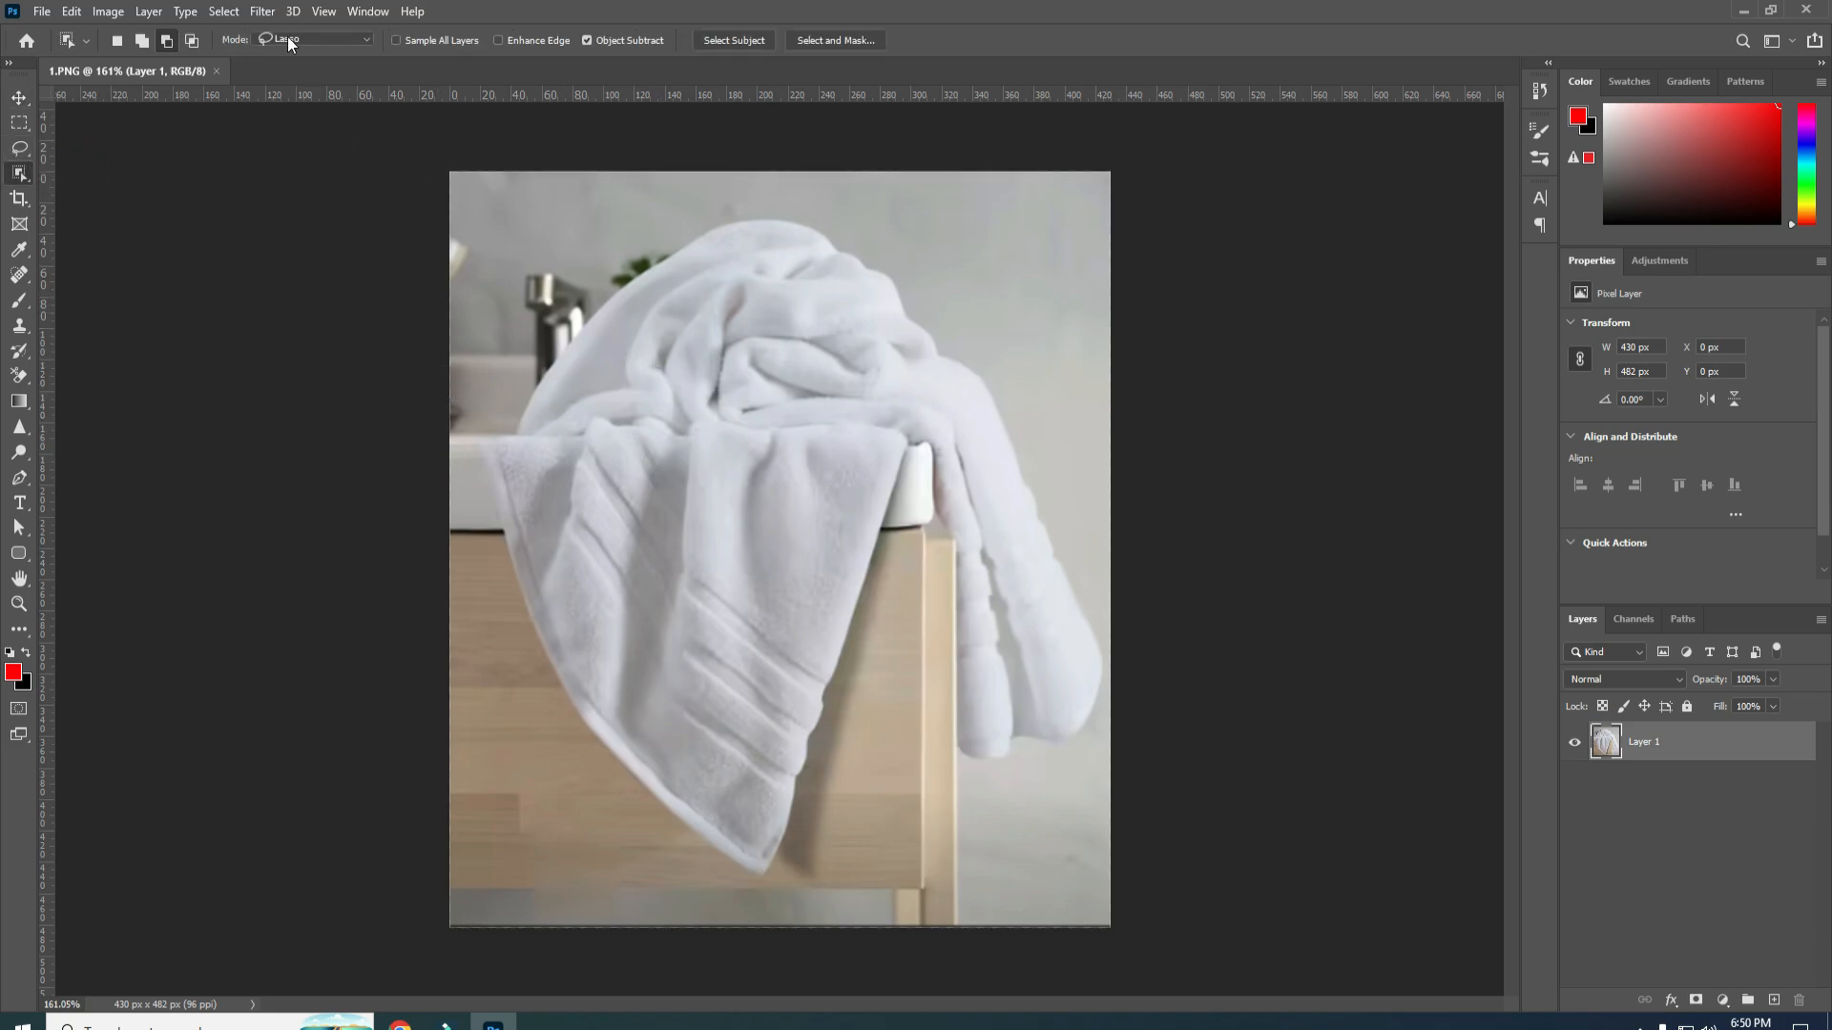
click(372, 38)
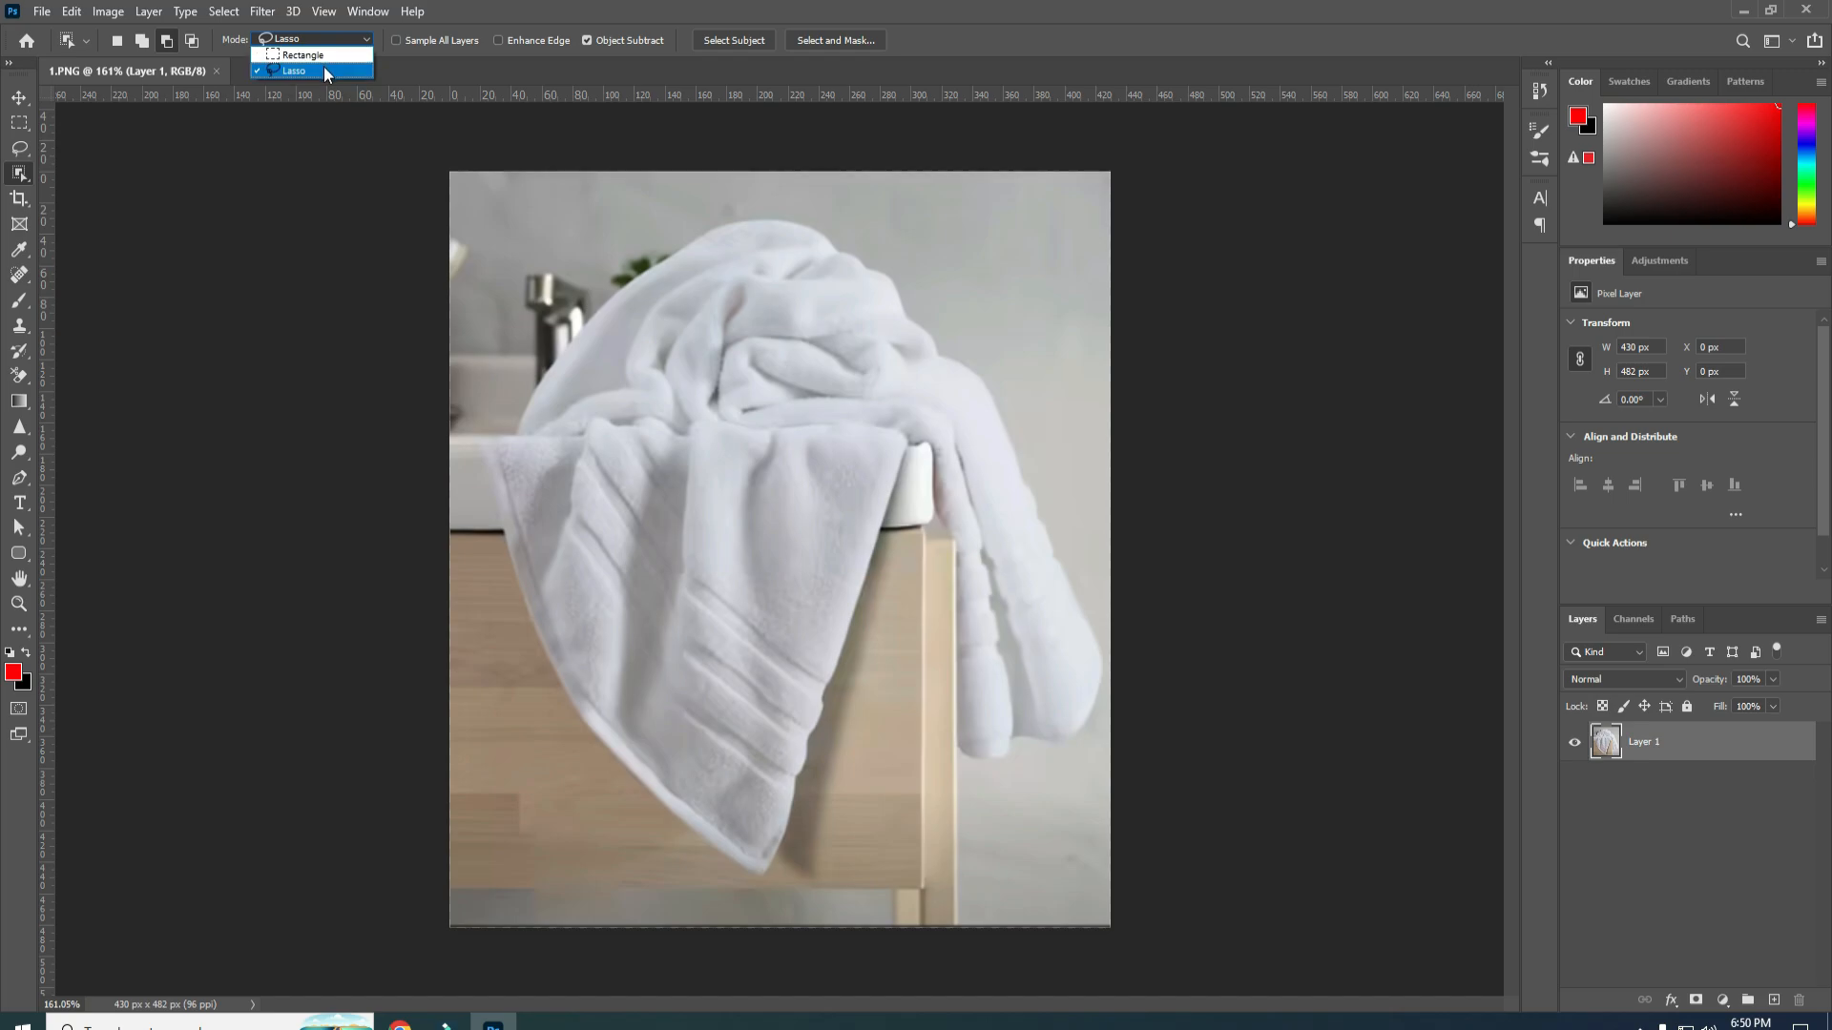
click(322, 67)
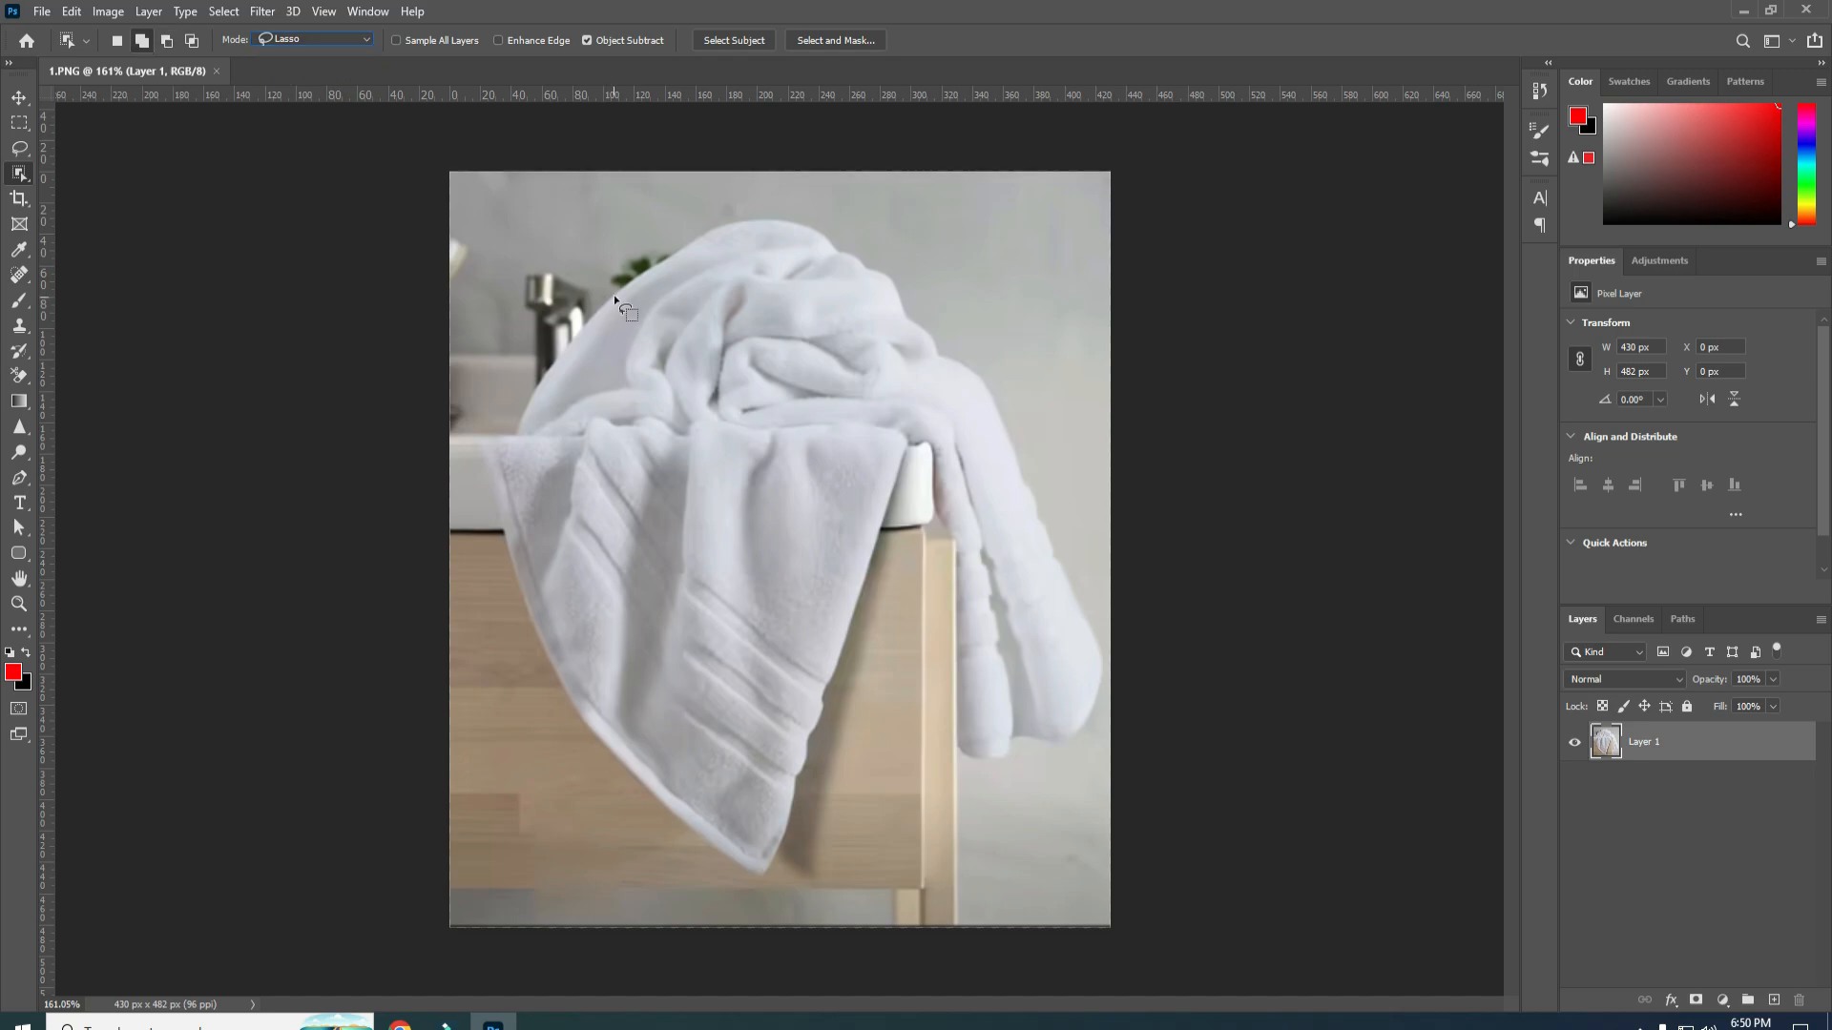
mouse_move(649, 266)
mouse_down()
mouse_move(779, 217)
mouse_move(851, 231)
mouse_move(1106, 665)
mouse_move(1092, 731)
mouse_up()
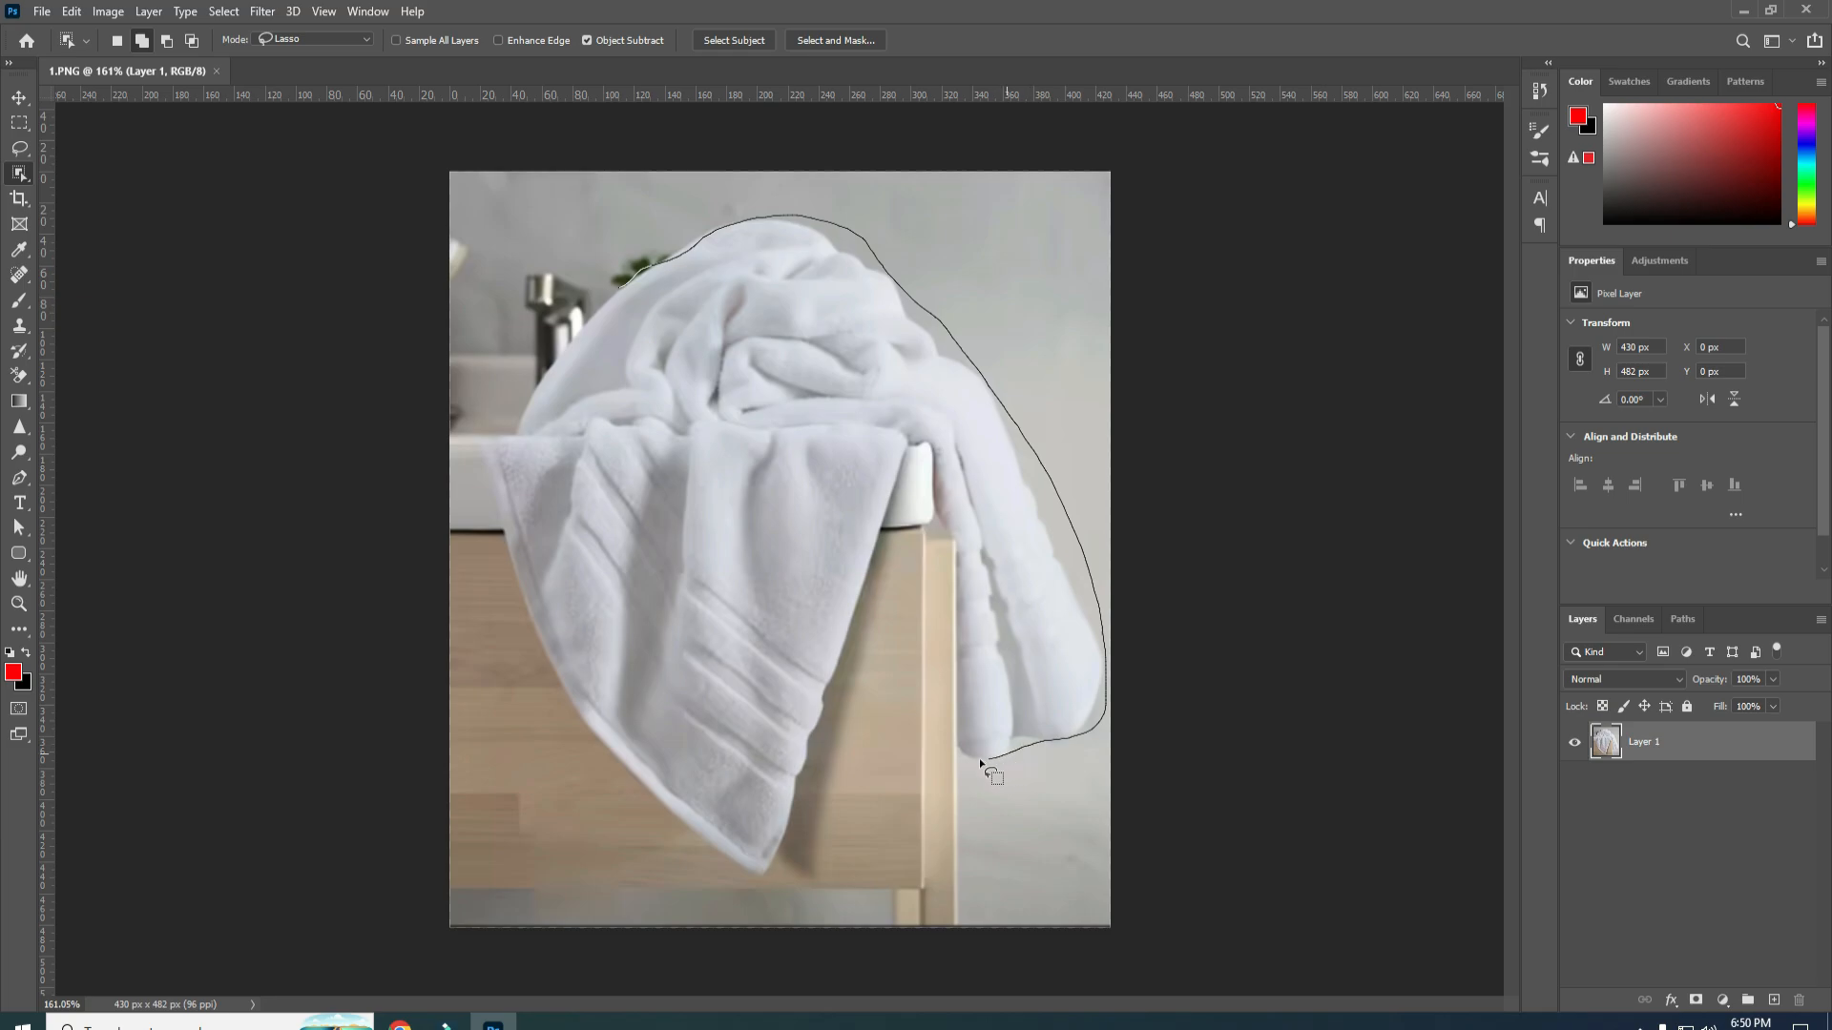
mouse_move(966, 587)
mouse_down()
mouse_move(839, 679)
mouse_move(484, 437)
mouse_move(615, 282)
mouse_up()
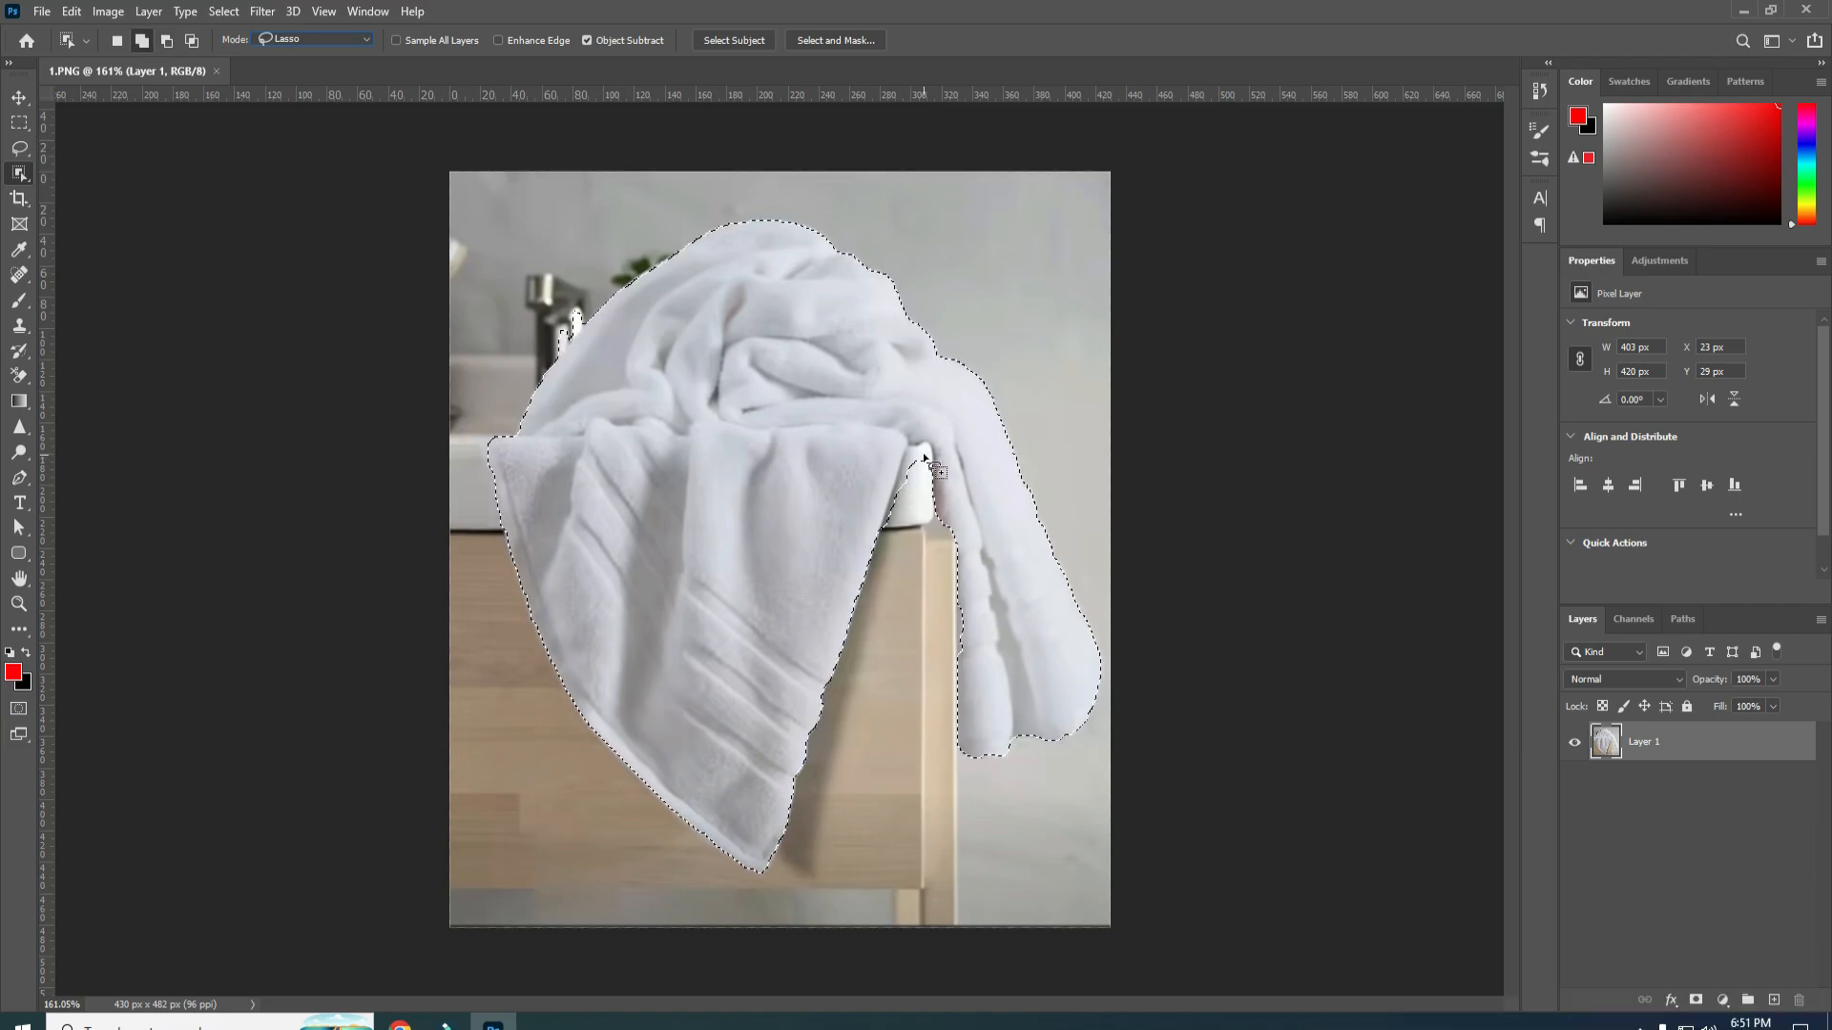
Subtract the white basin edge between the two hanging towel parts from the selection with the Lasso tool.
key(l)
scroll(805, 502, up, 2)
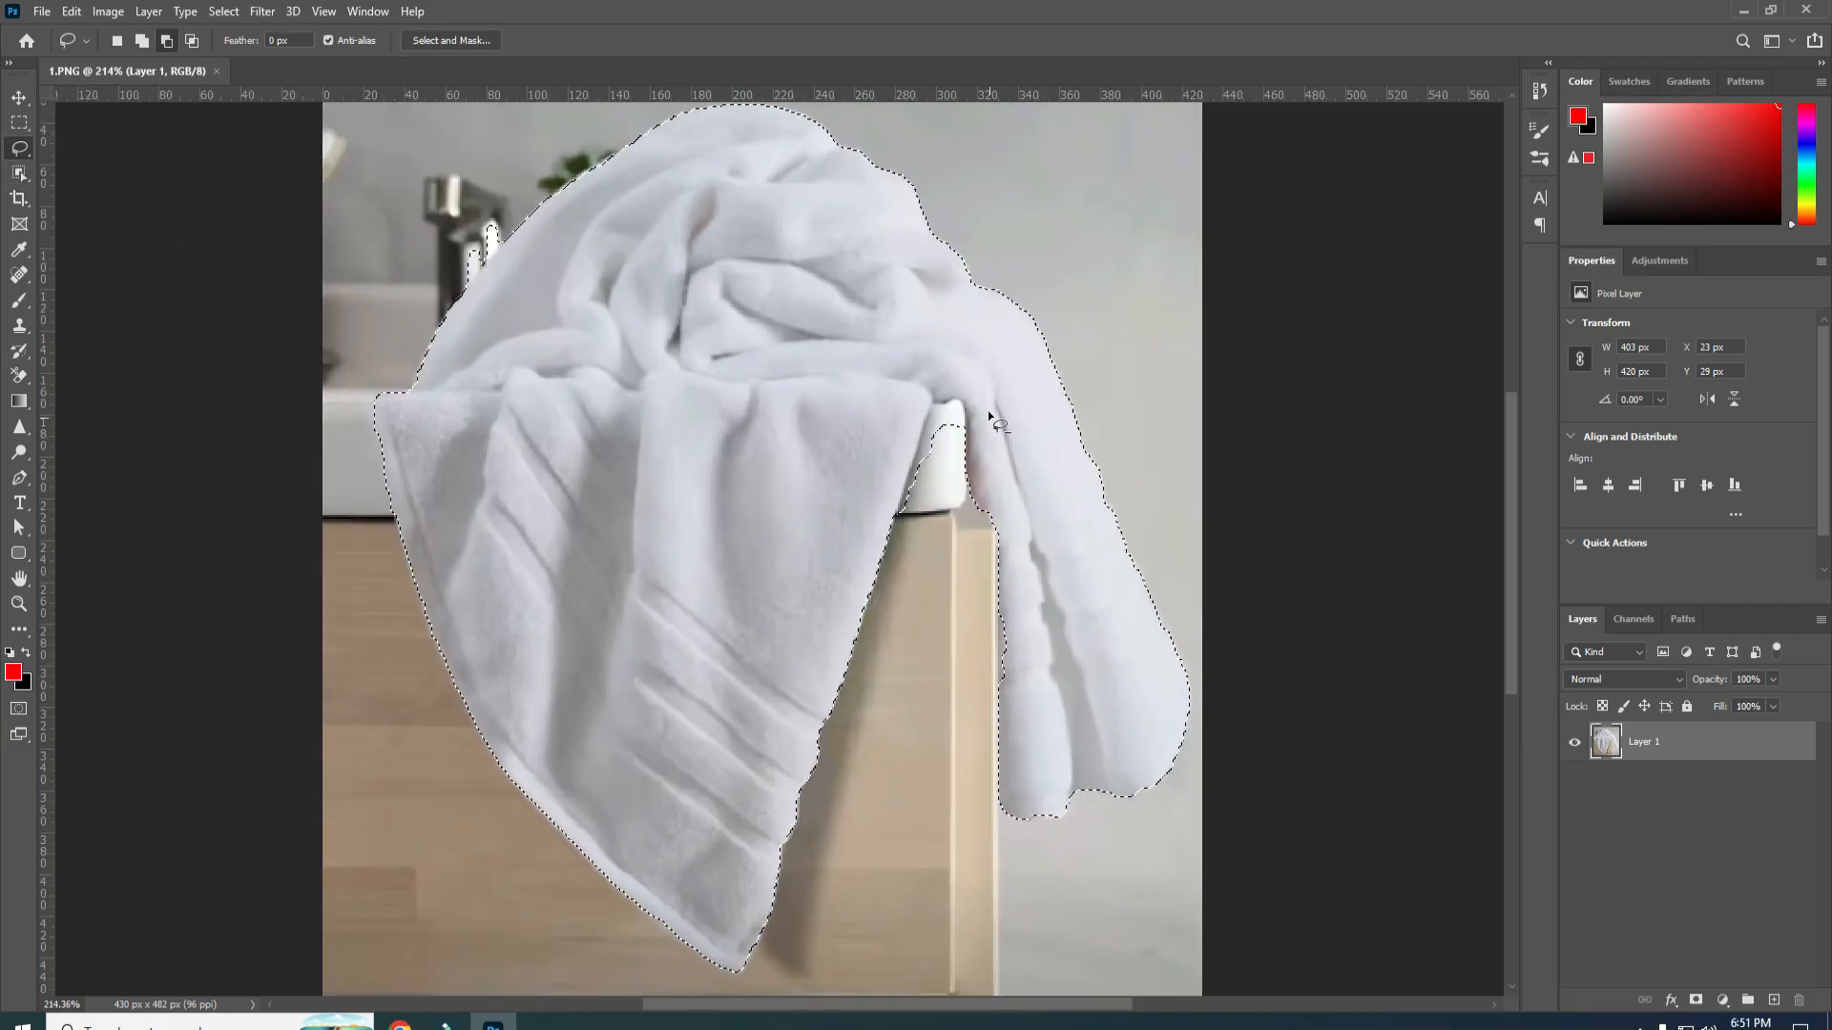
mouse_move(952, 412)
mouse_down()
mouse_move(933, 491)
mouse_move(903, 512)
mouse_move(937, 407)
mouse_move(958, 403)
mouse_move(970, 480)
mouse_up()
key(alt)
scroll(959, 544, up, 3)
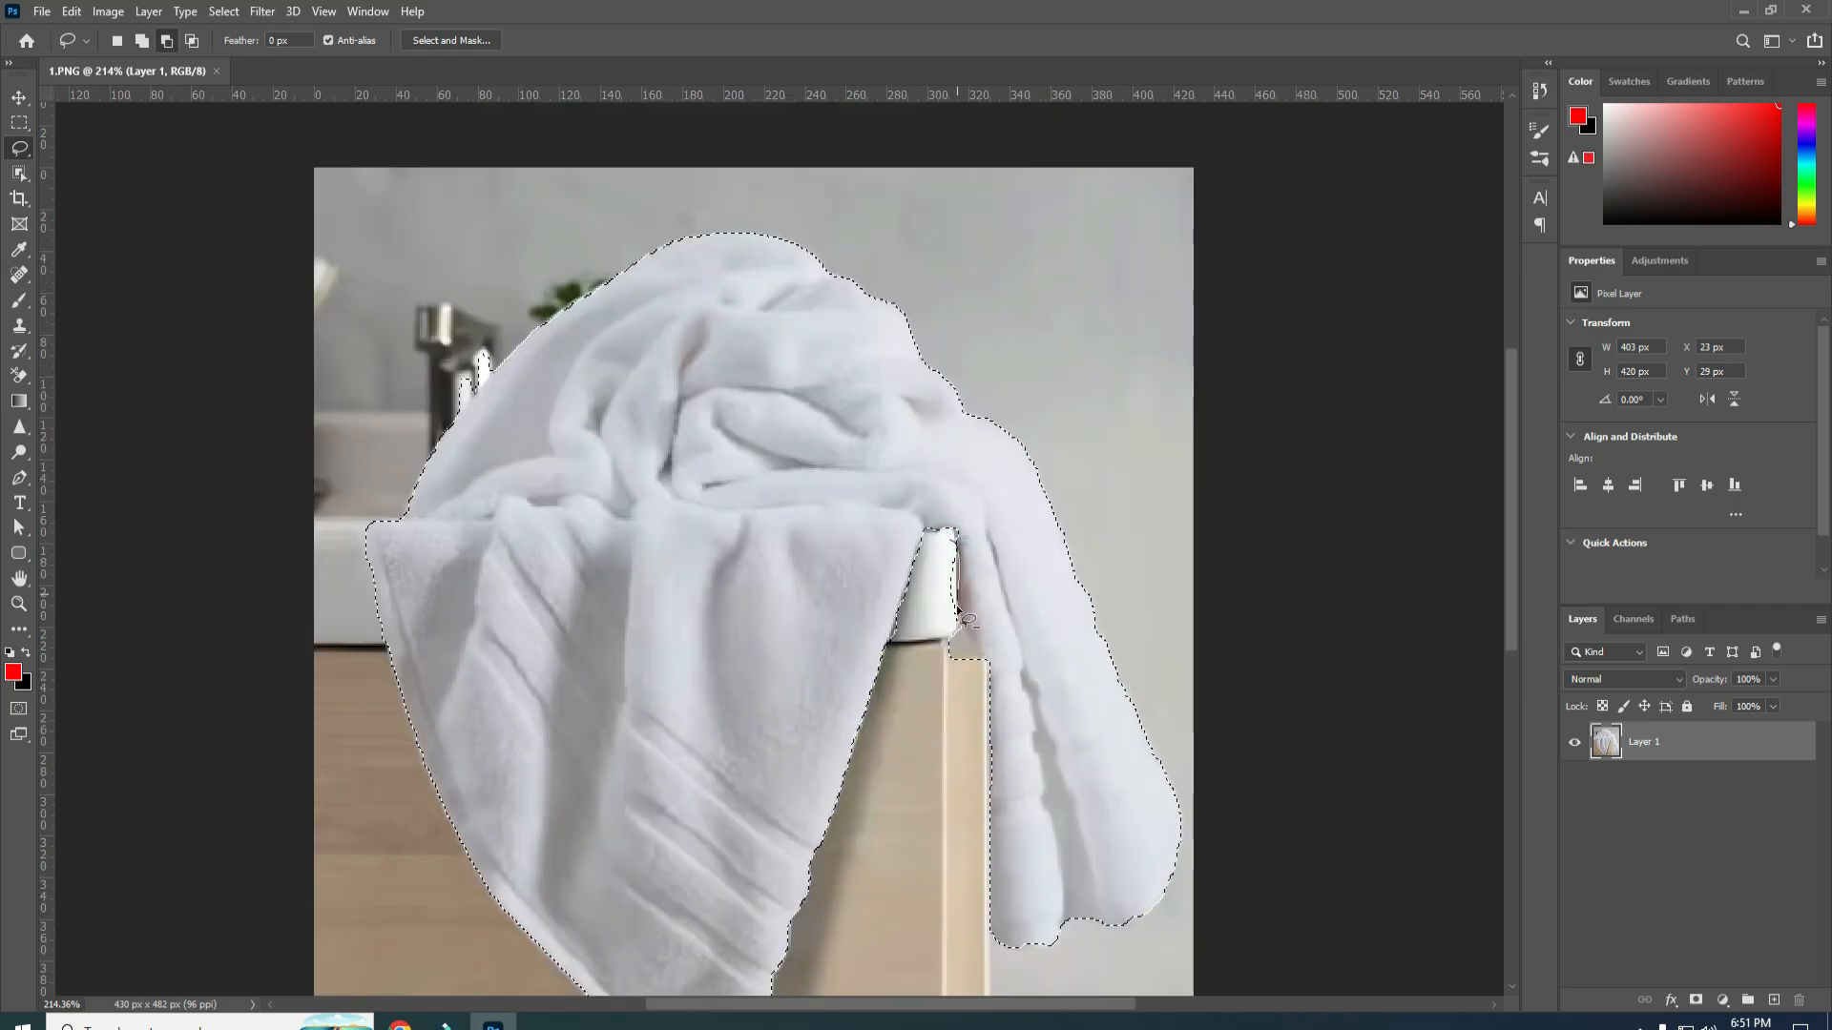
scroll(957, 610, up, 2)
Copy the selected towel to a new layer and check the cutout by briefly hiding Layer 1.
scroll(985, 607, down, 3)
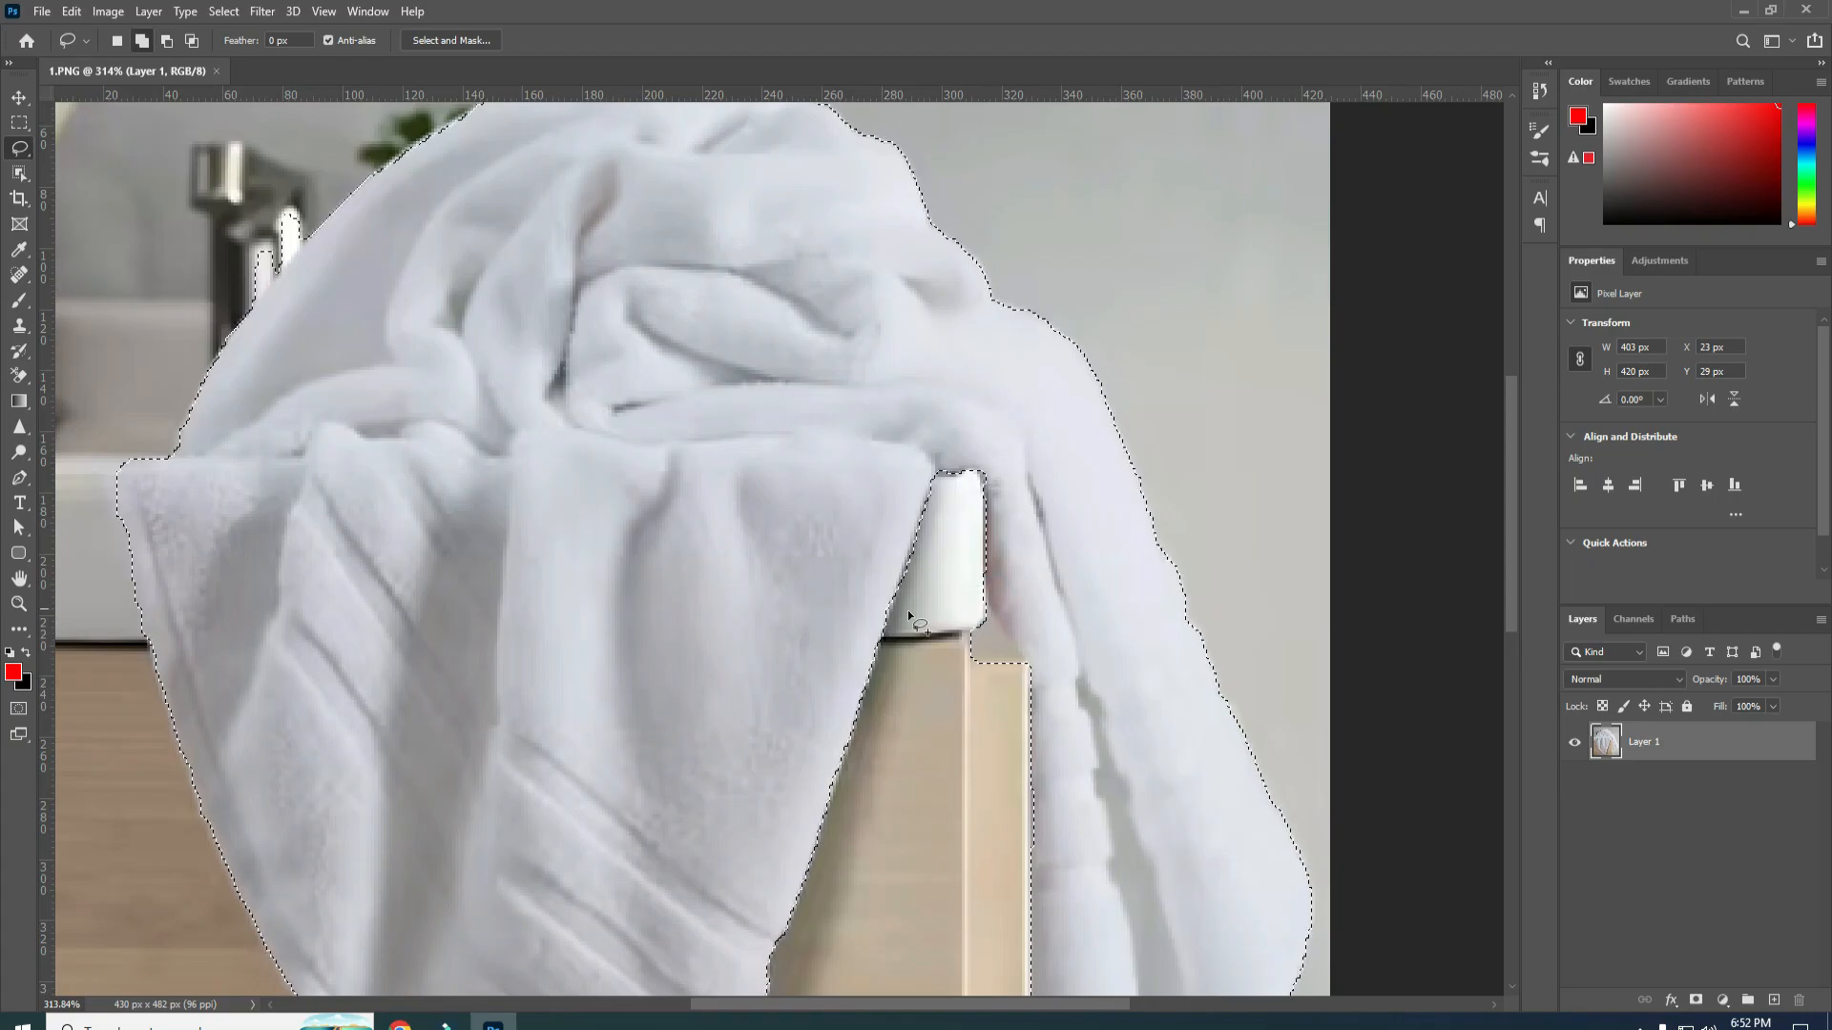
scroll(778, 717, down, 2)
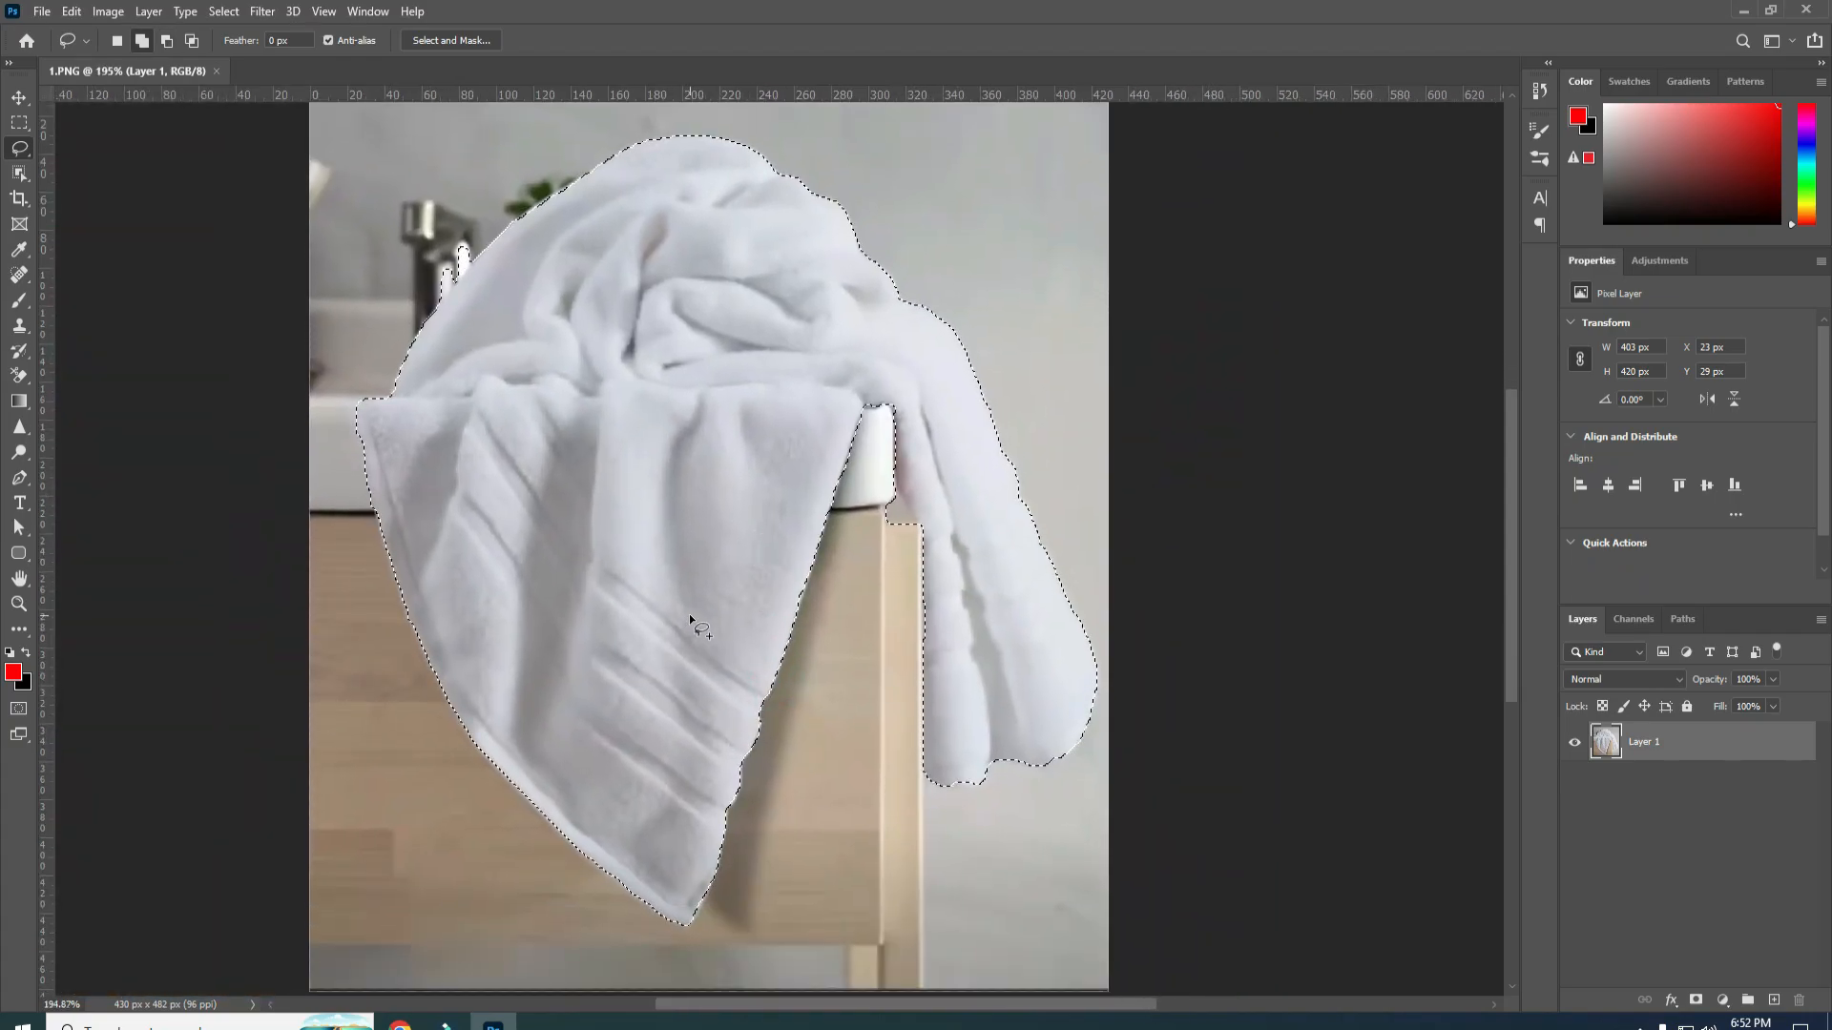
key(ctrl+j)
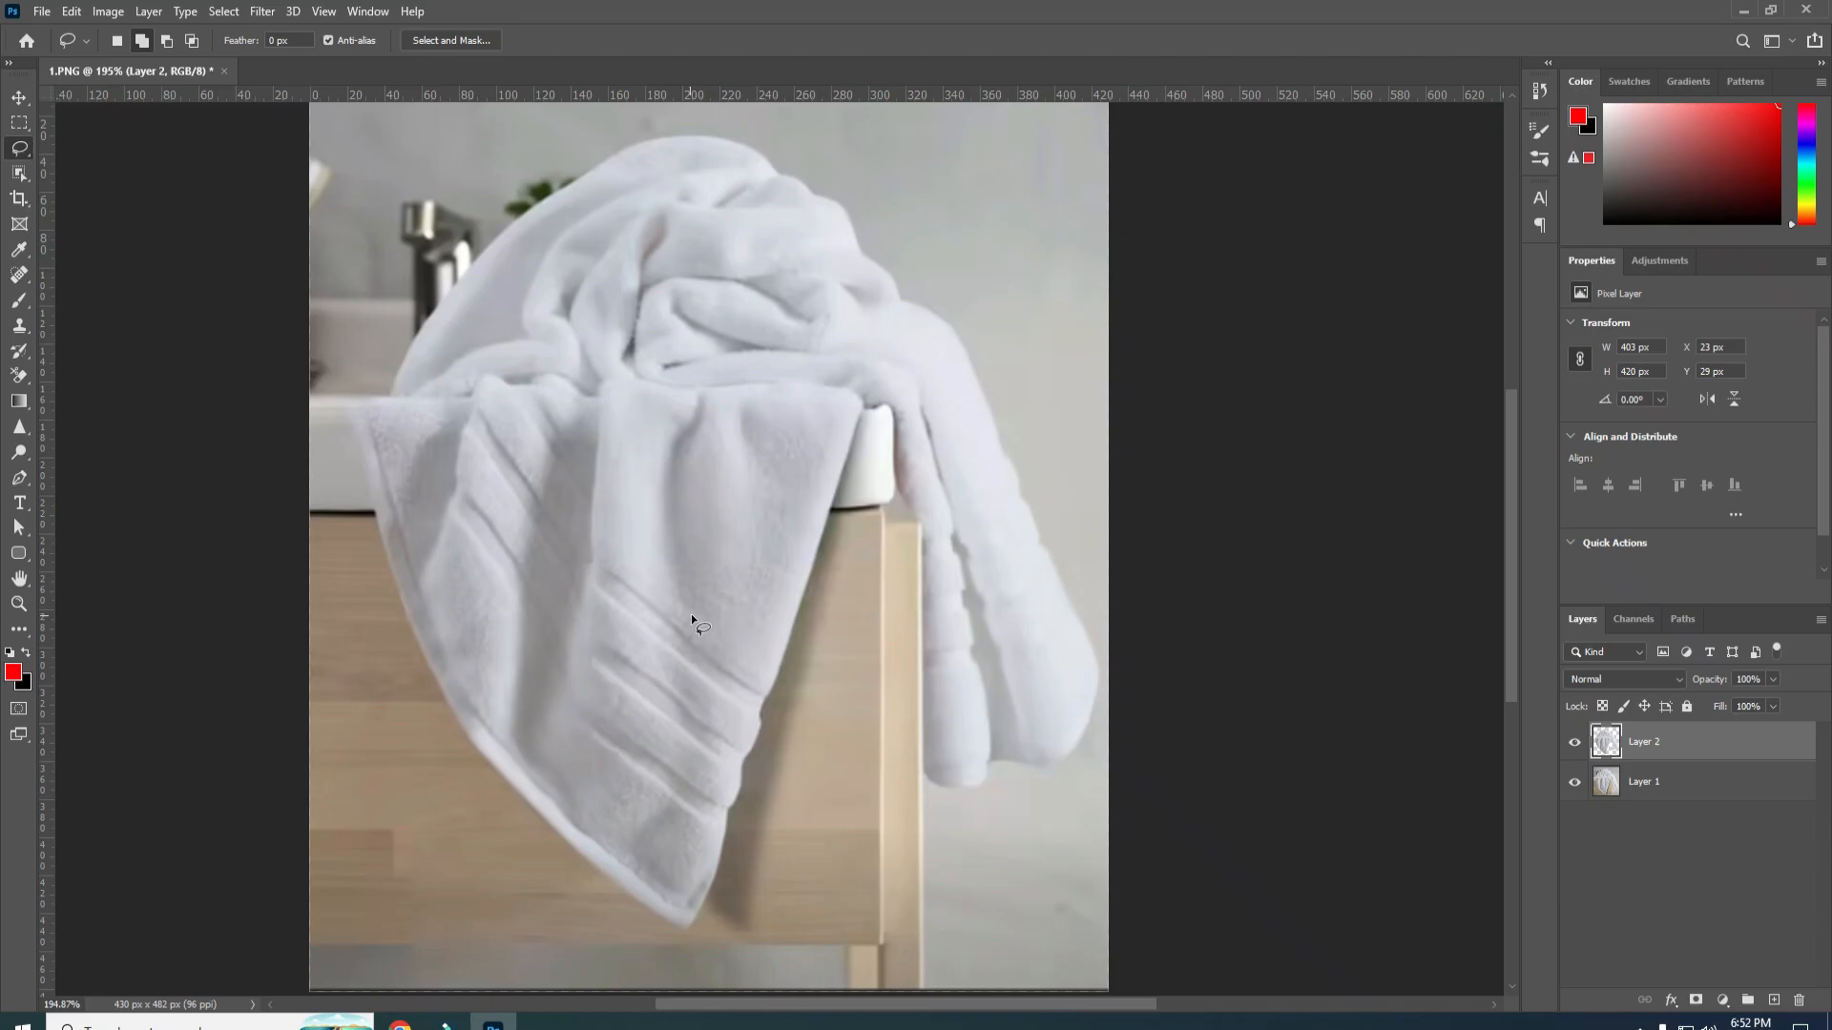
click(1573, 783)
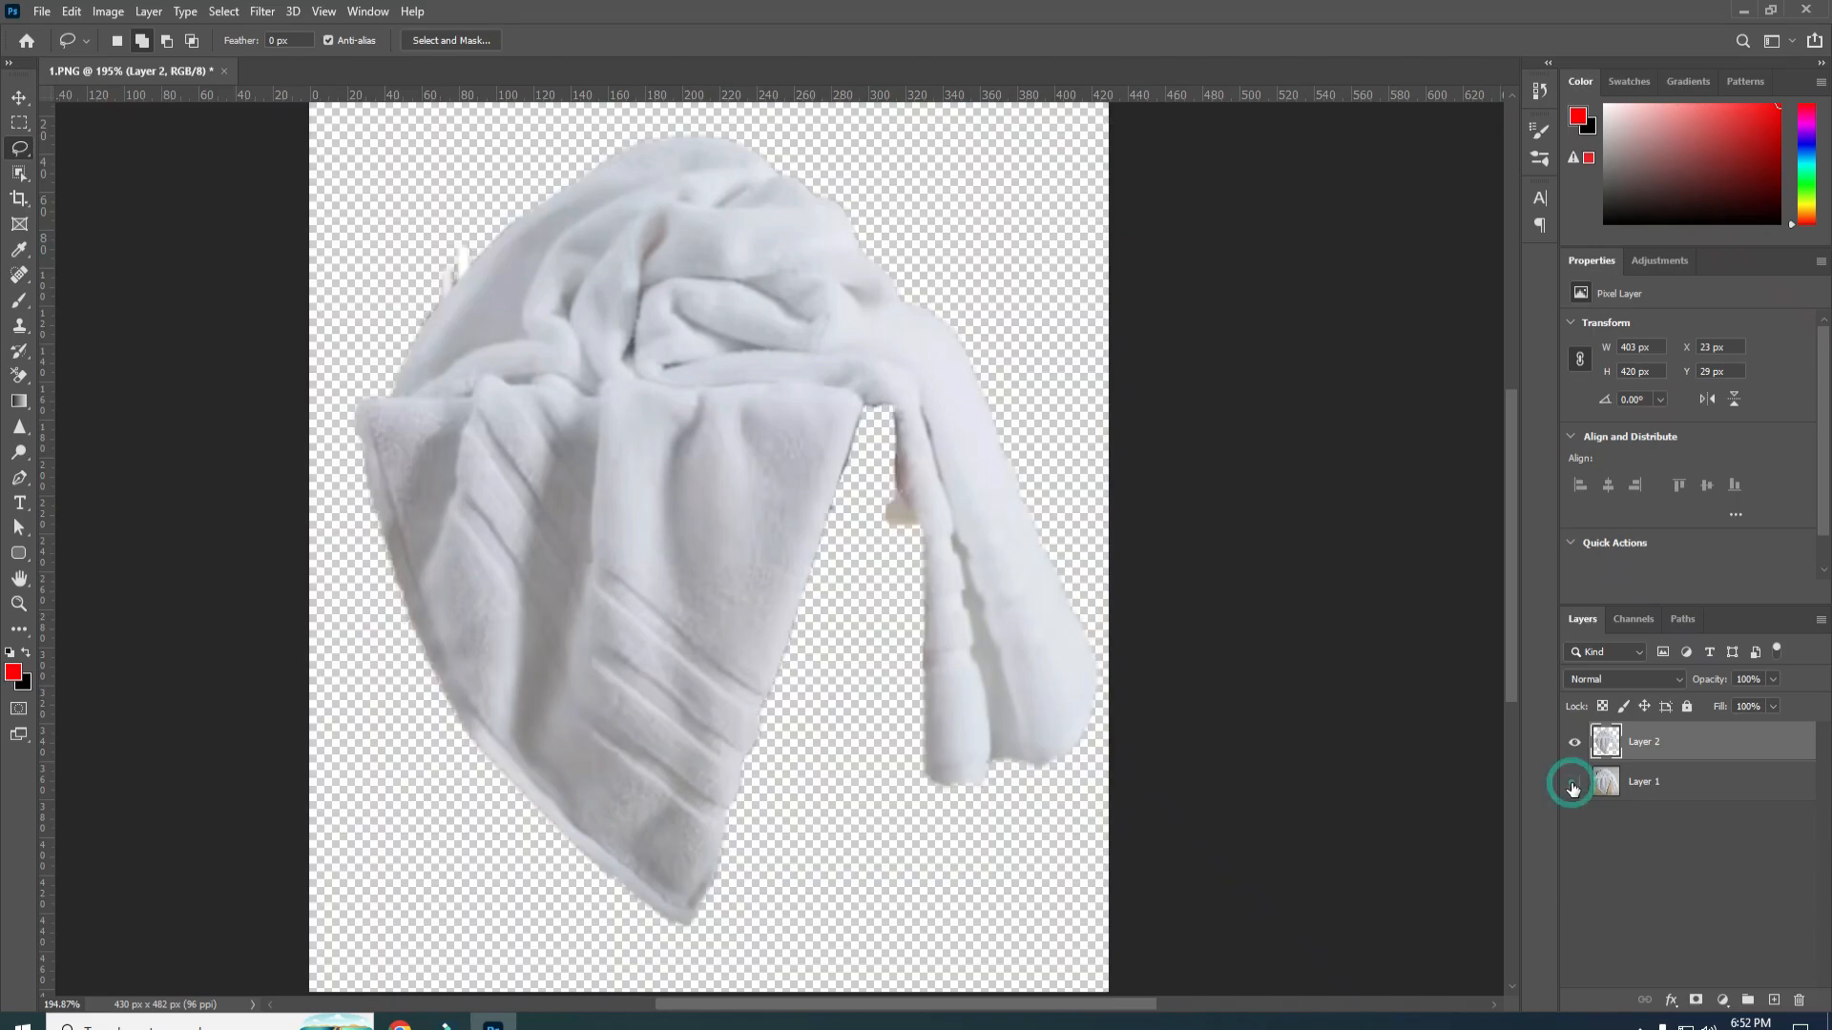
click(1574, 783)
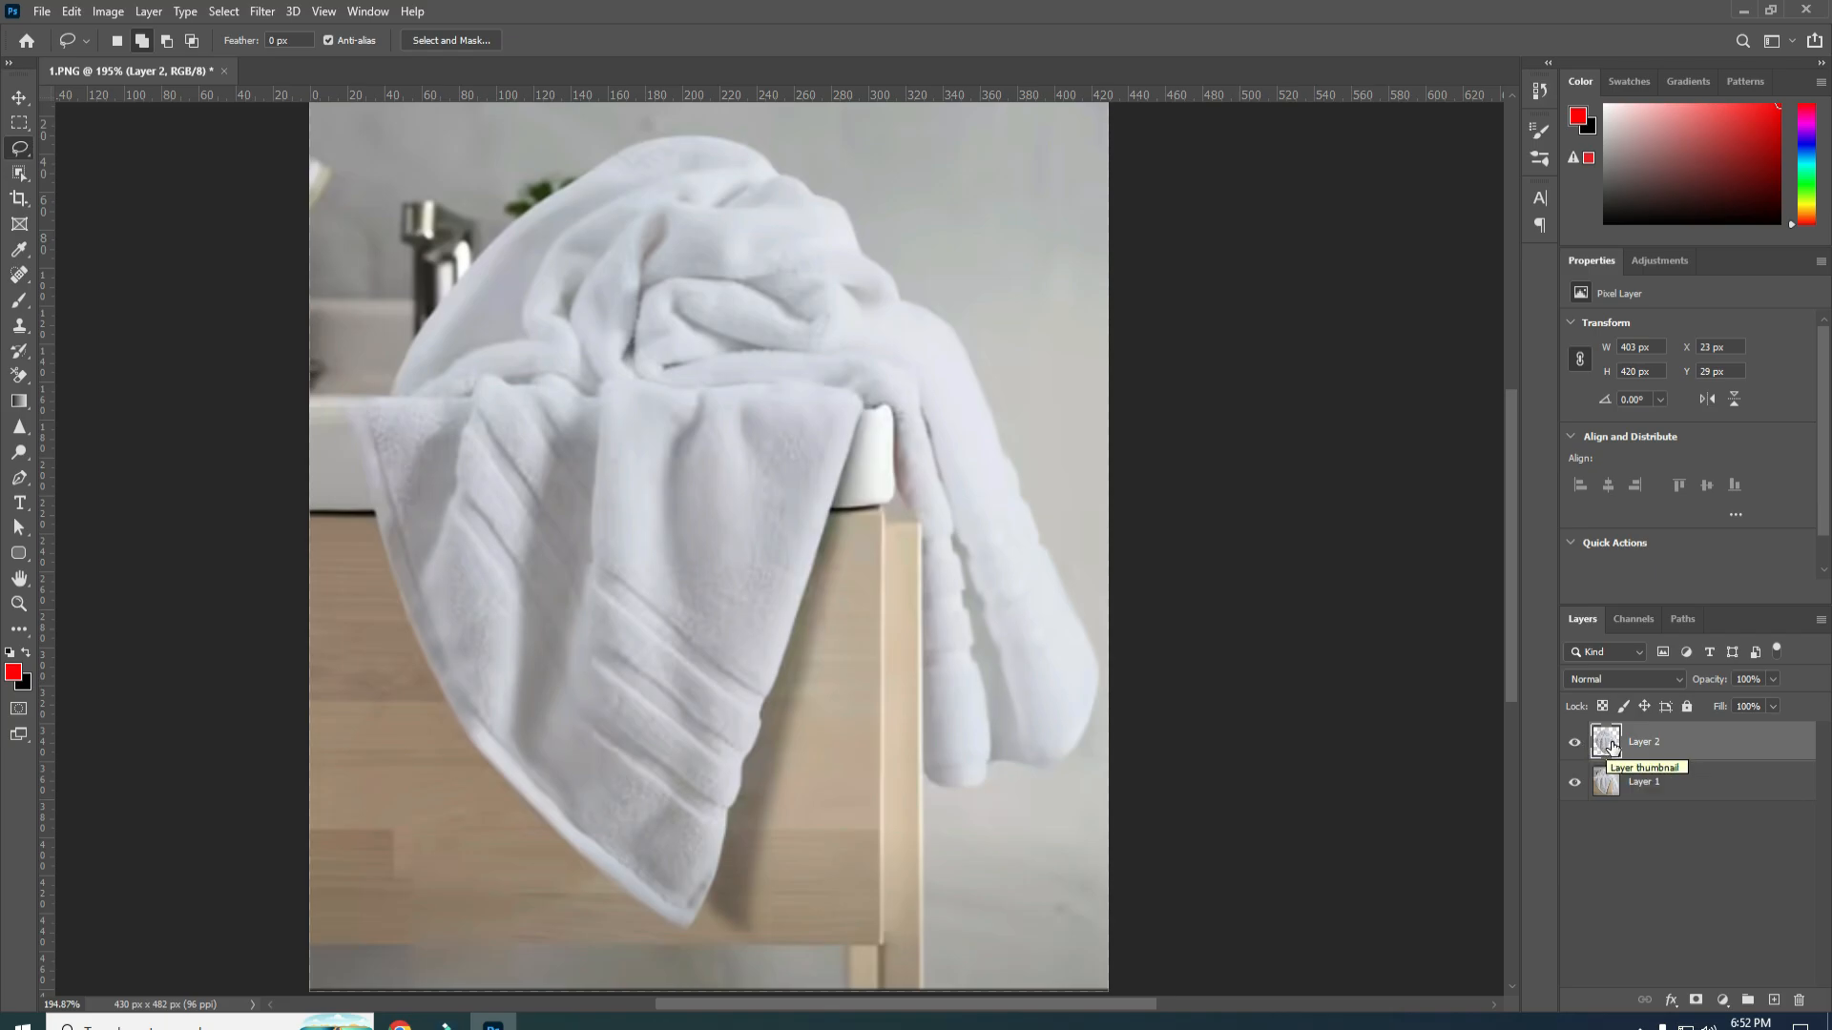
Convert Layer 2 to a smart object and apply a Gaussian Blur with a 1.0 pixel radius.
right_click(1707, 748)
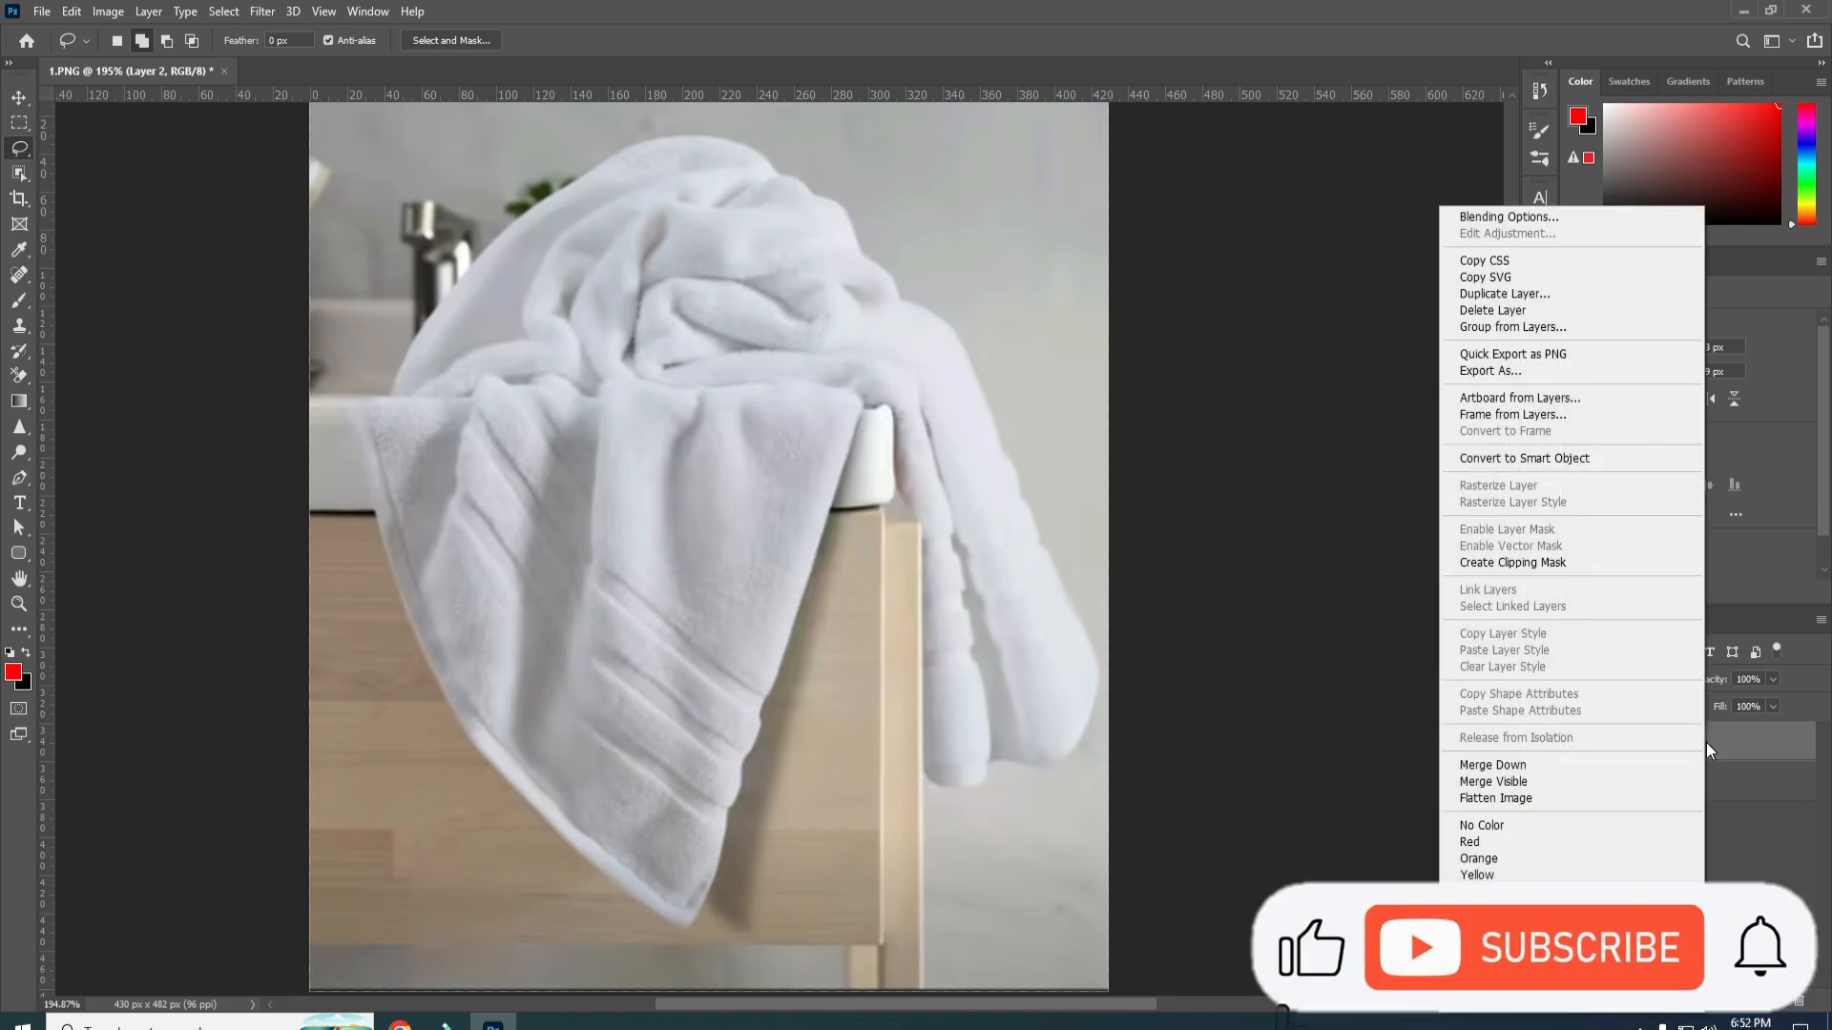
click(1498, 459)
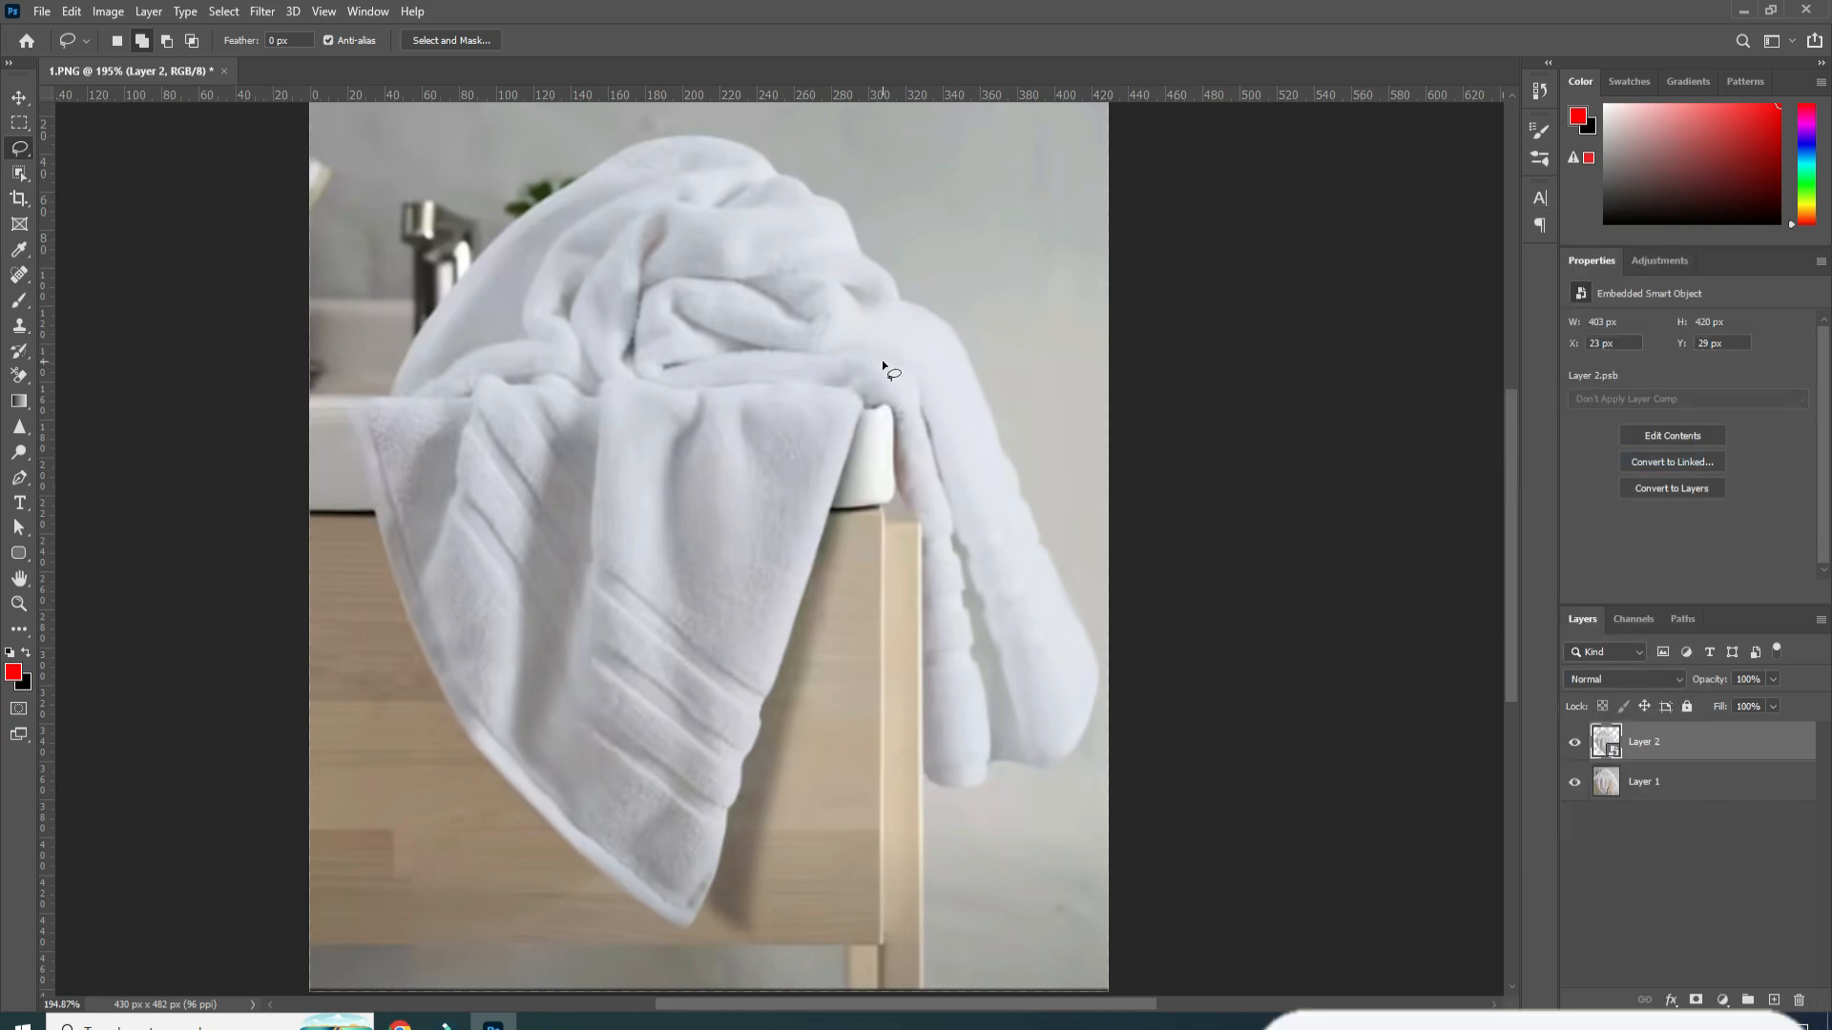
click(262, 12)
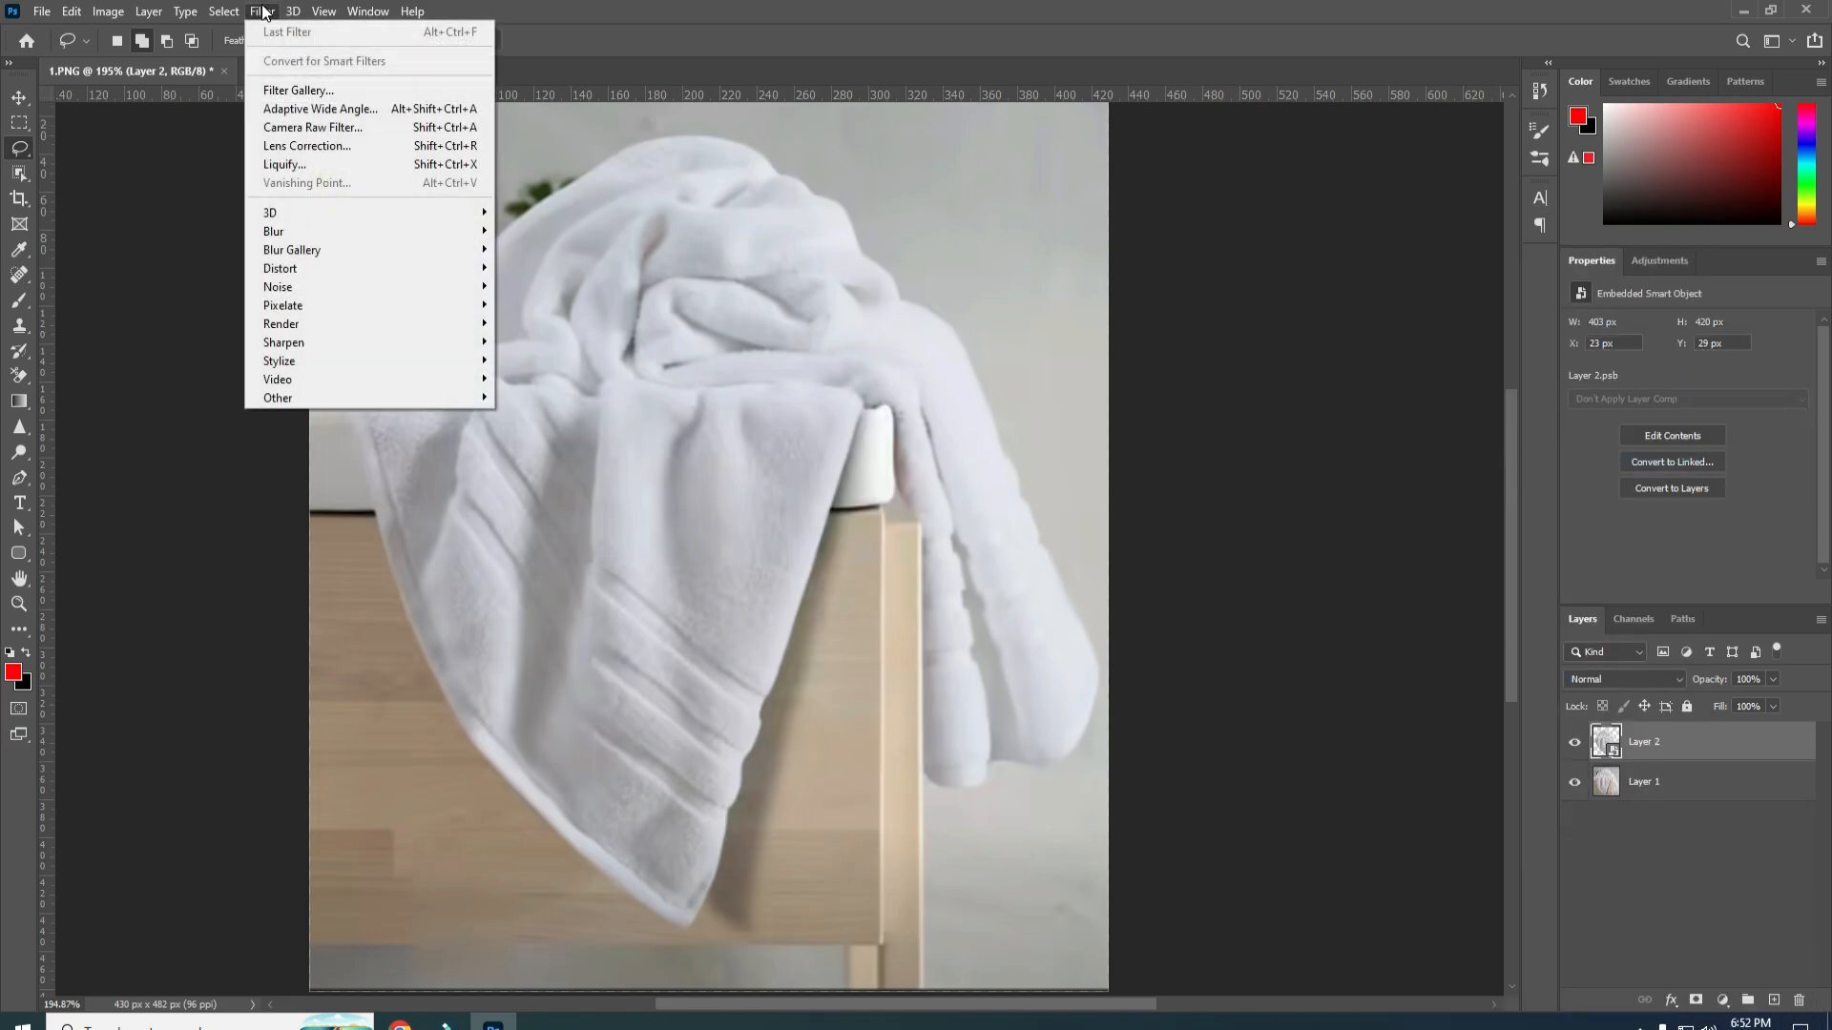
mouse_move(289, 231)
click(545, 306)
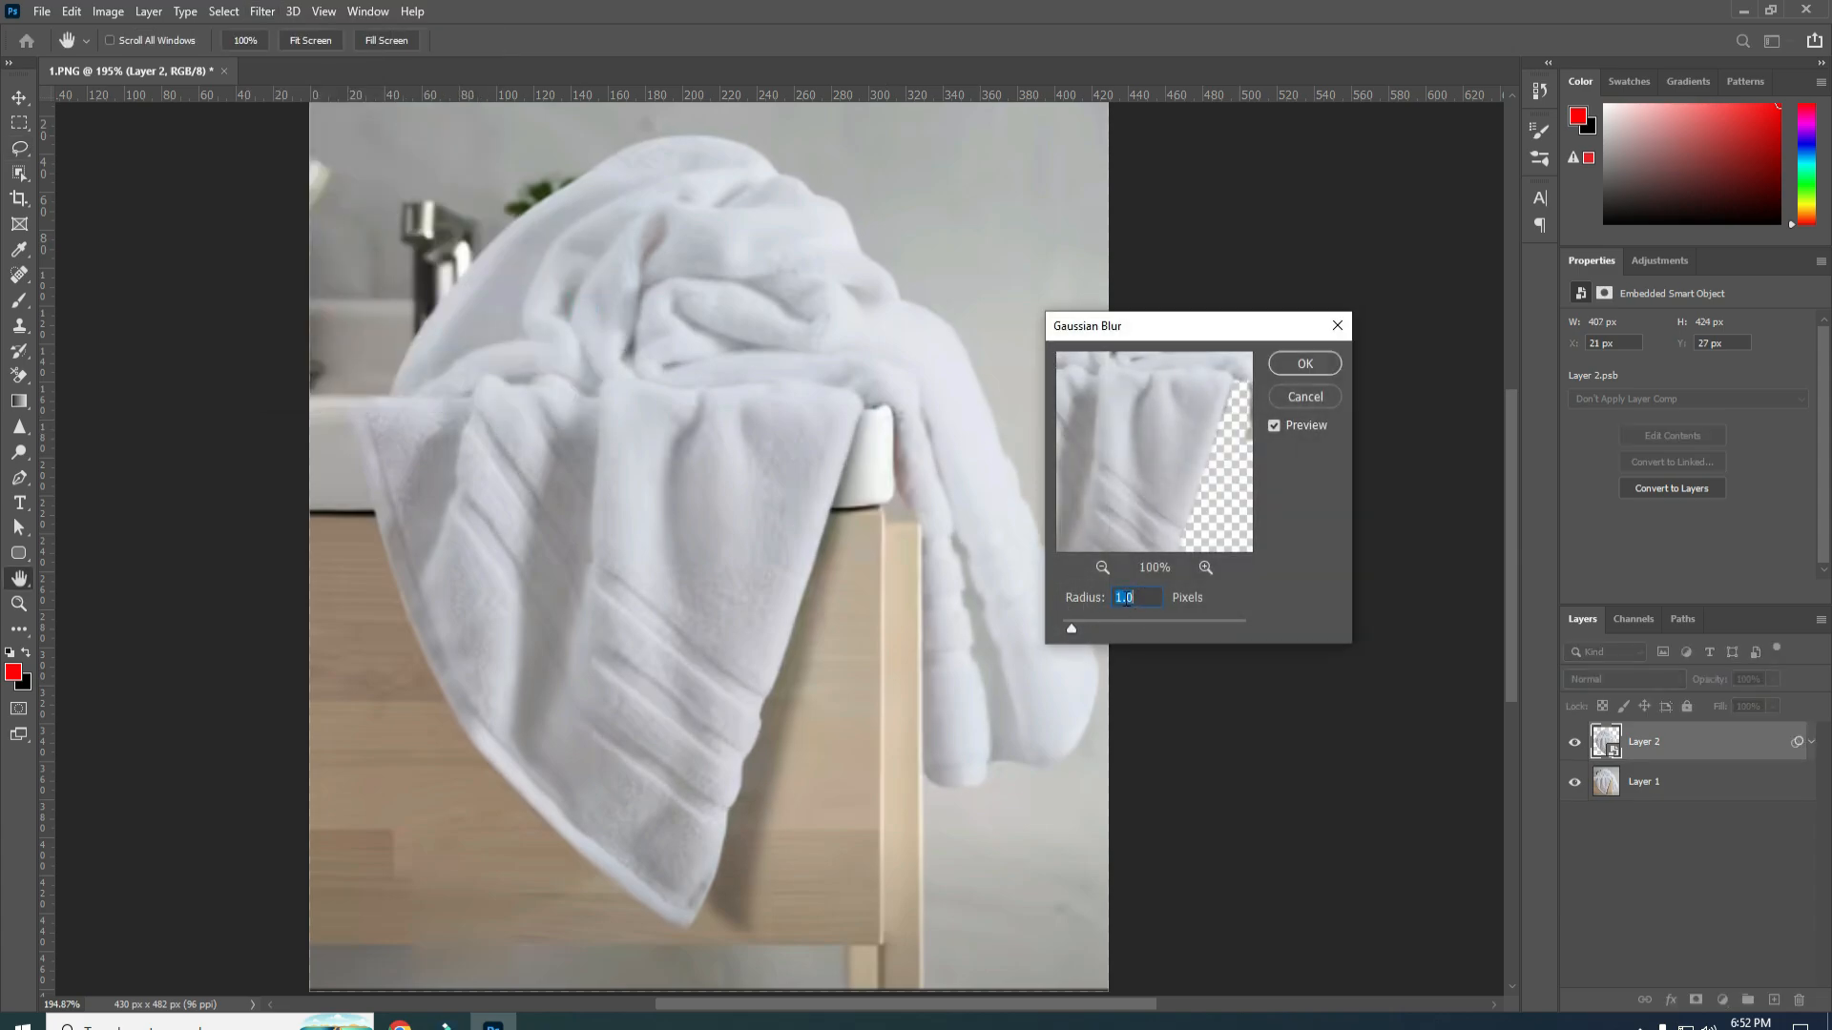
click(1278, 367)
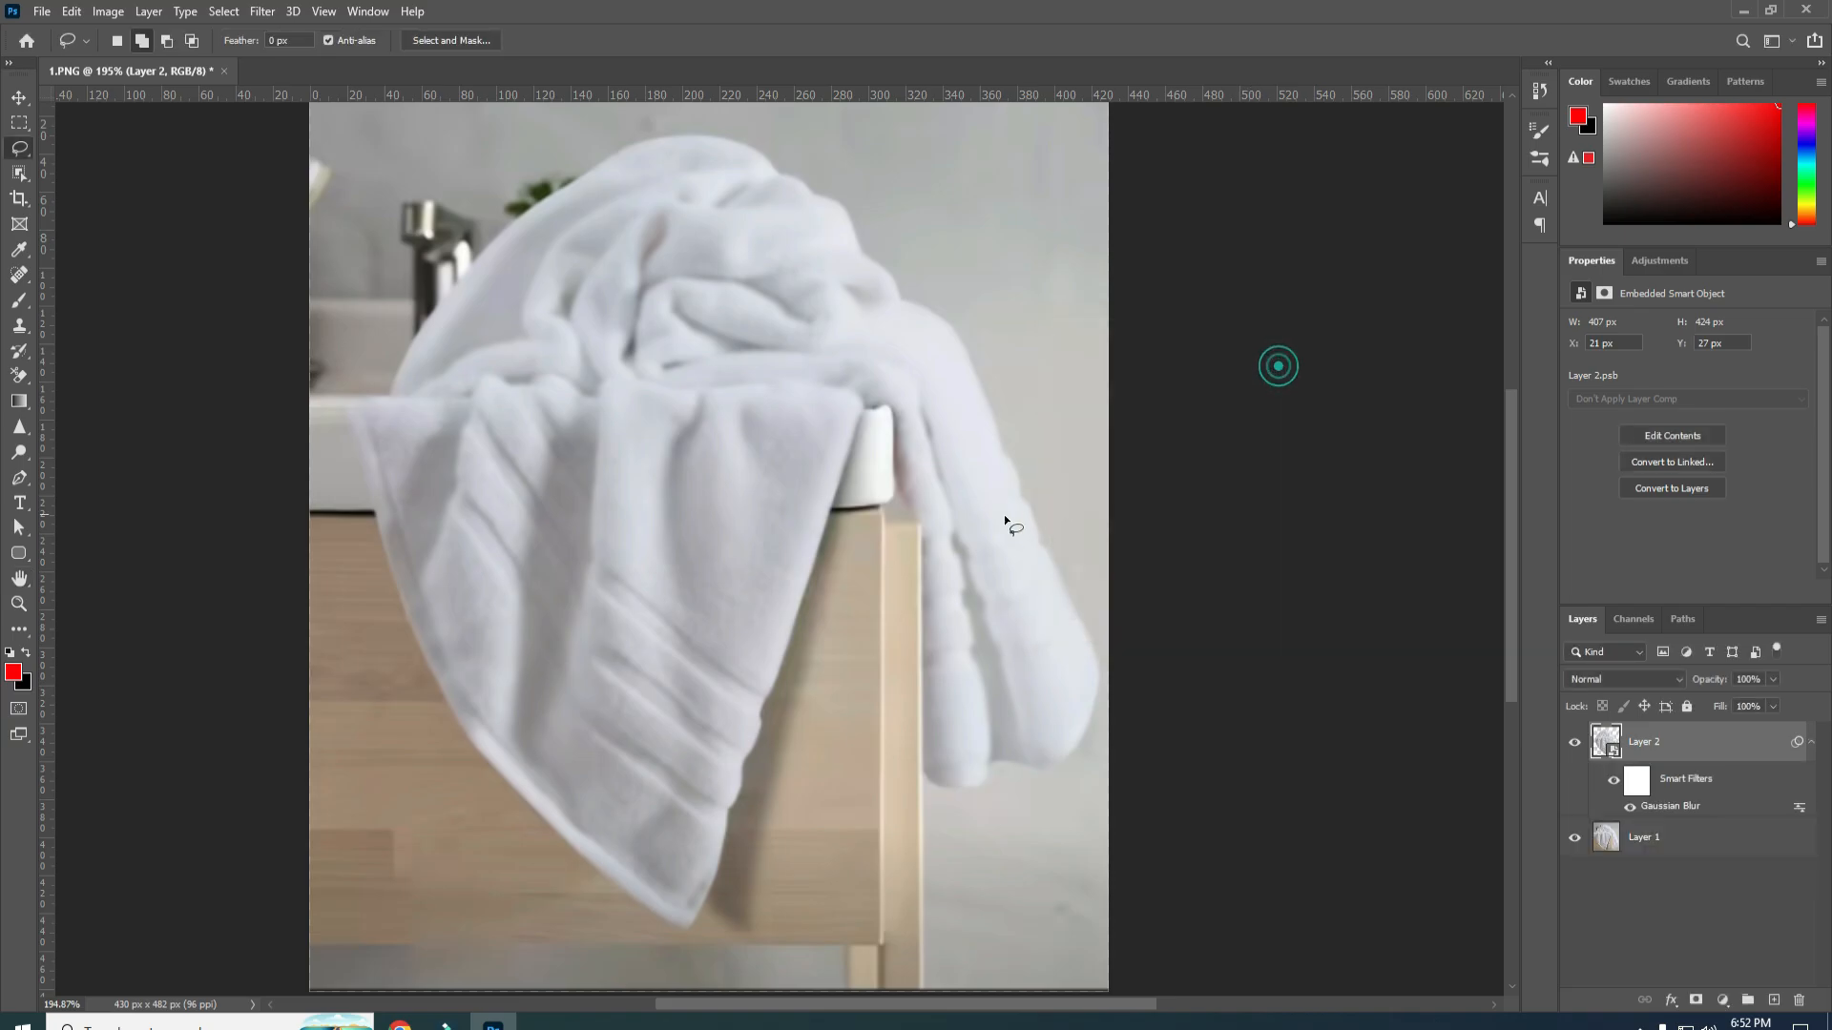
Save the document on the computer's Desktop as the Photoshop file 1, with Maximize Compatibility on.
click(42, 12)
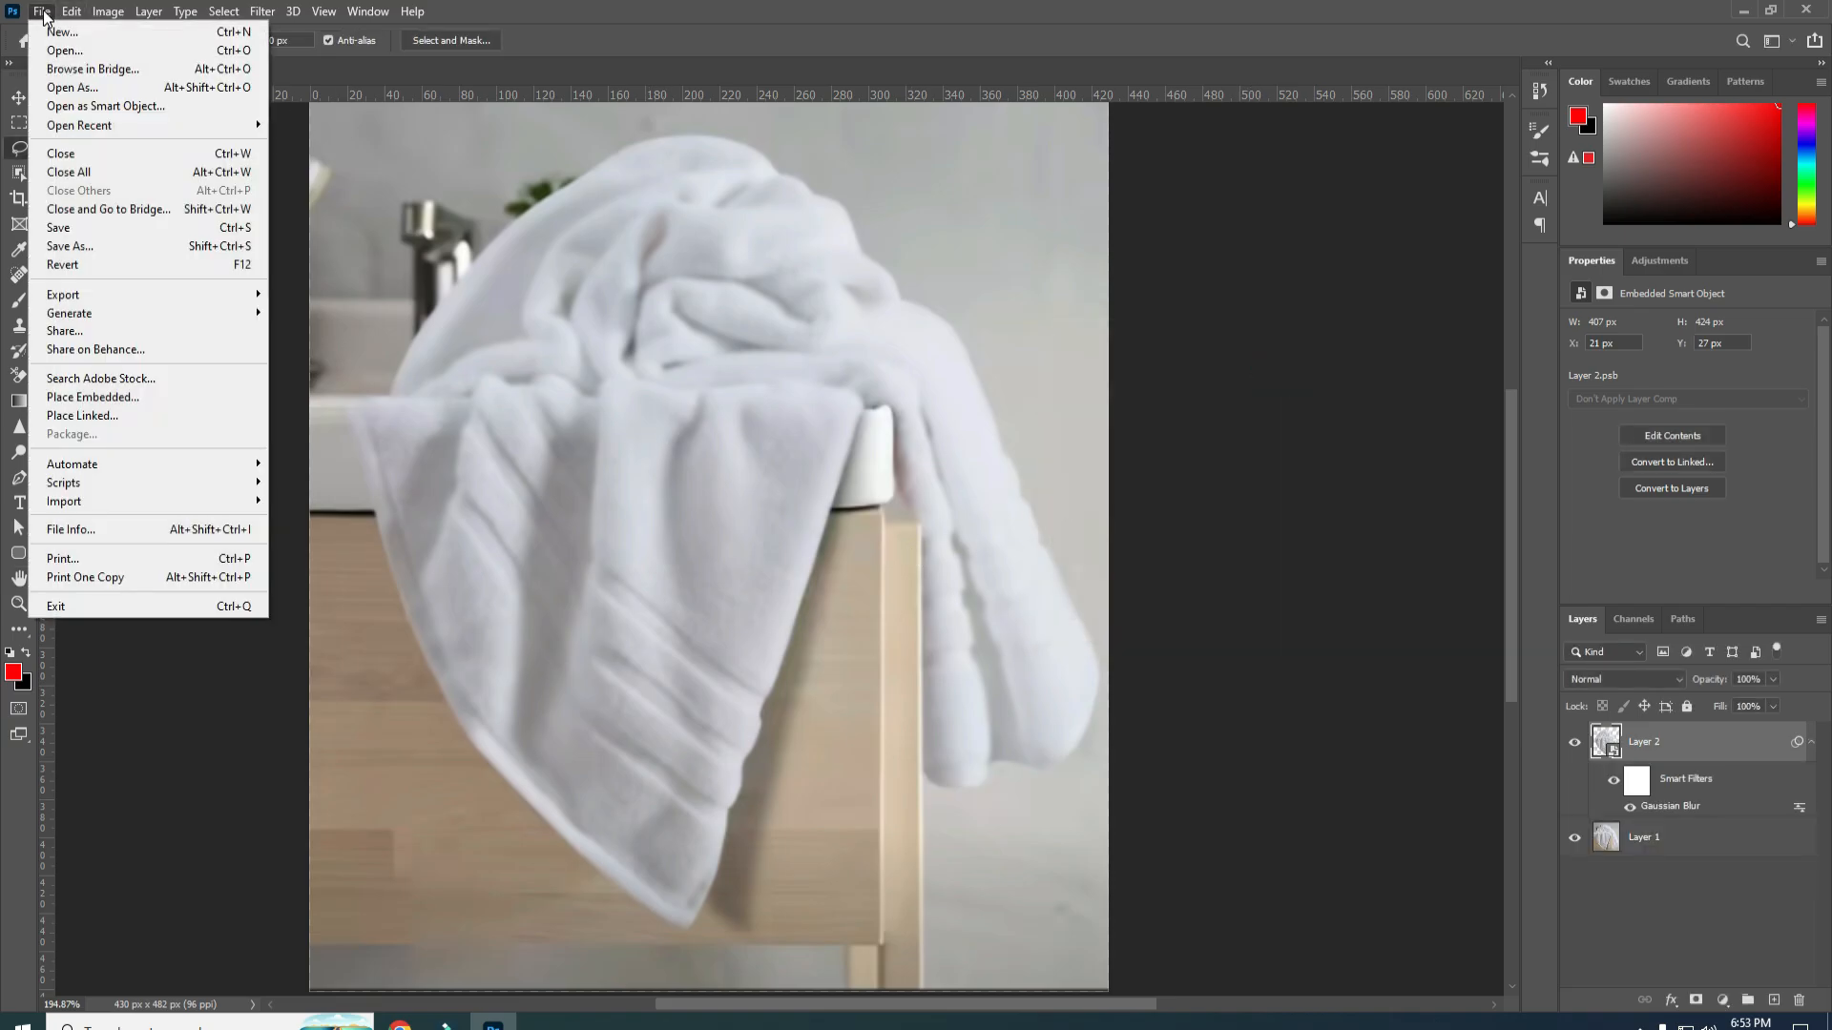
click(71, 231)
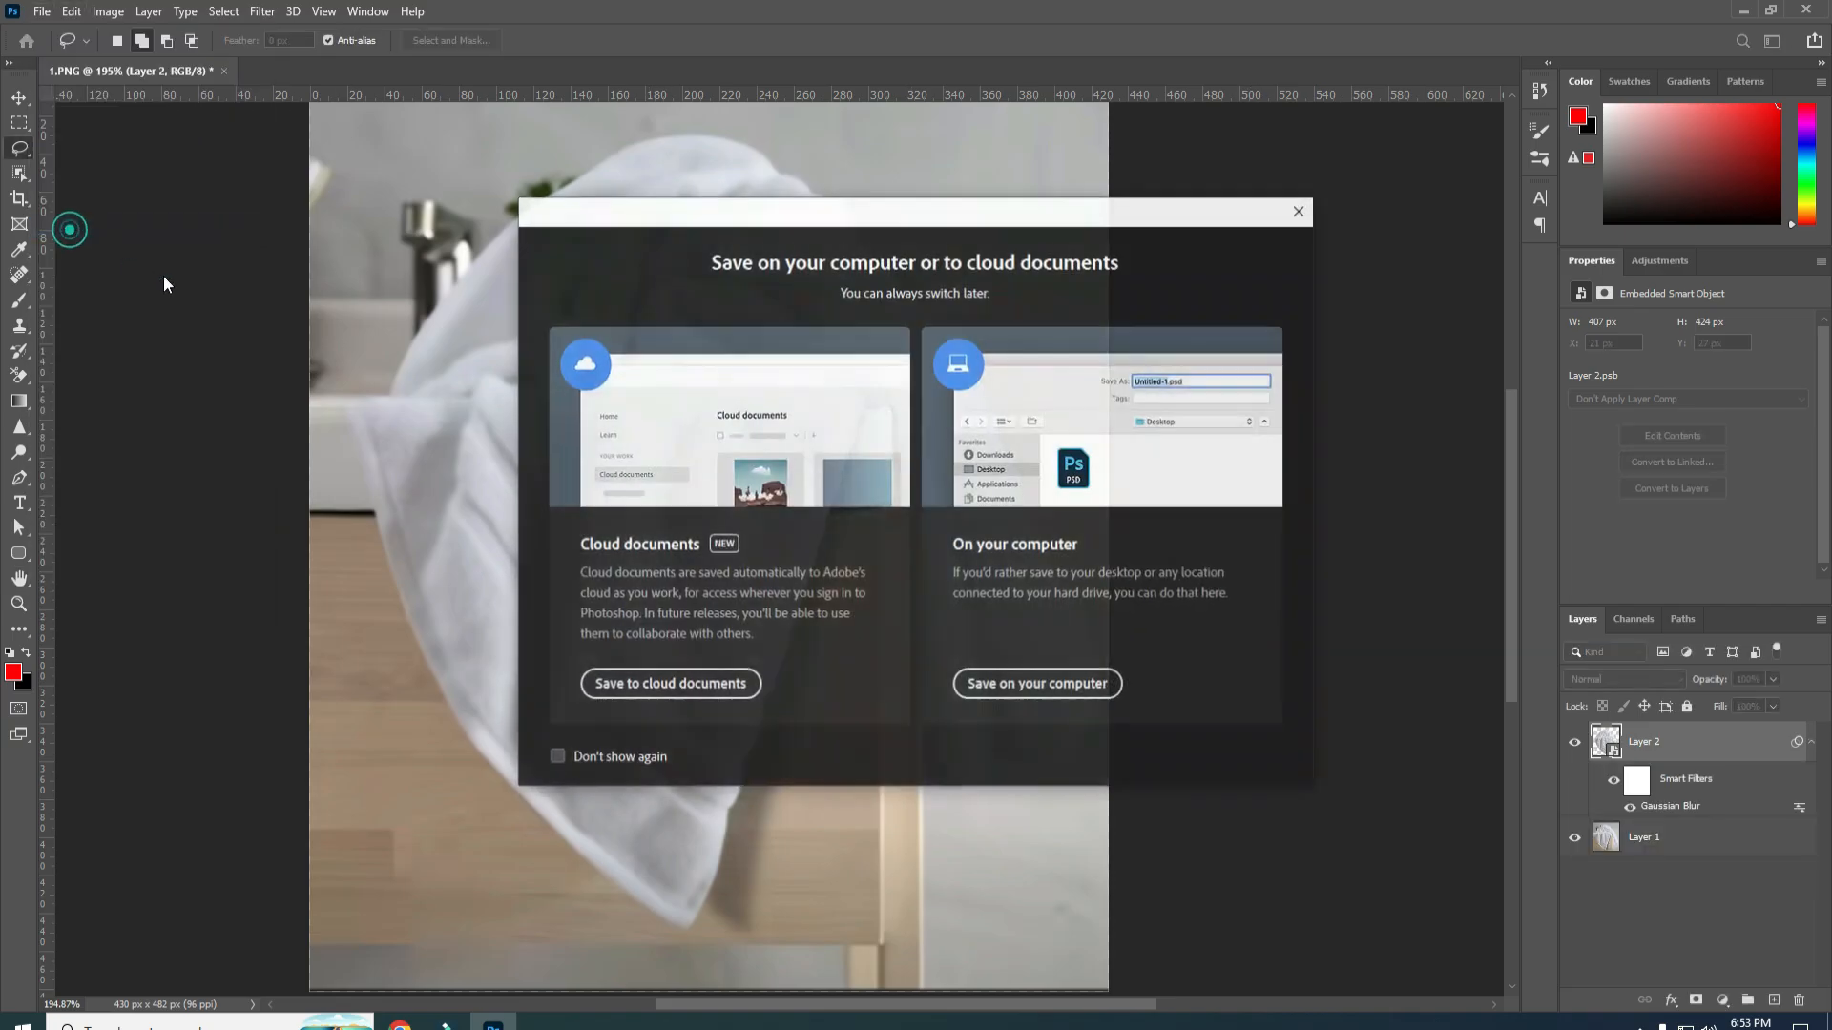
click(1024, 686)
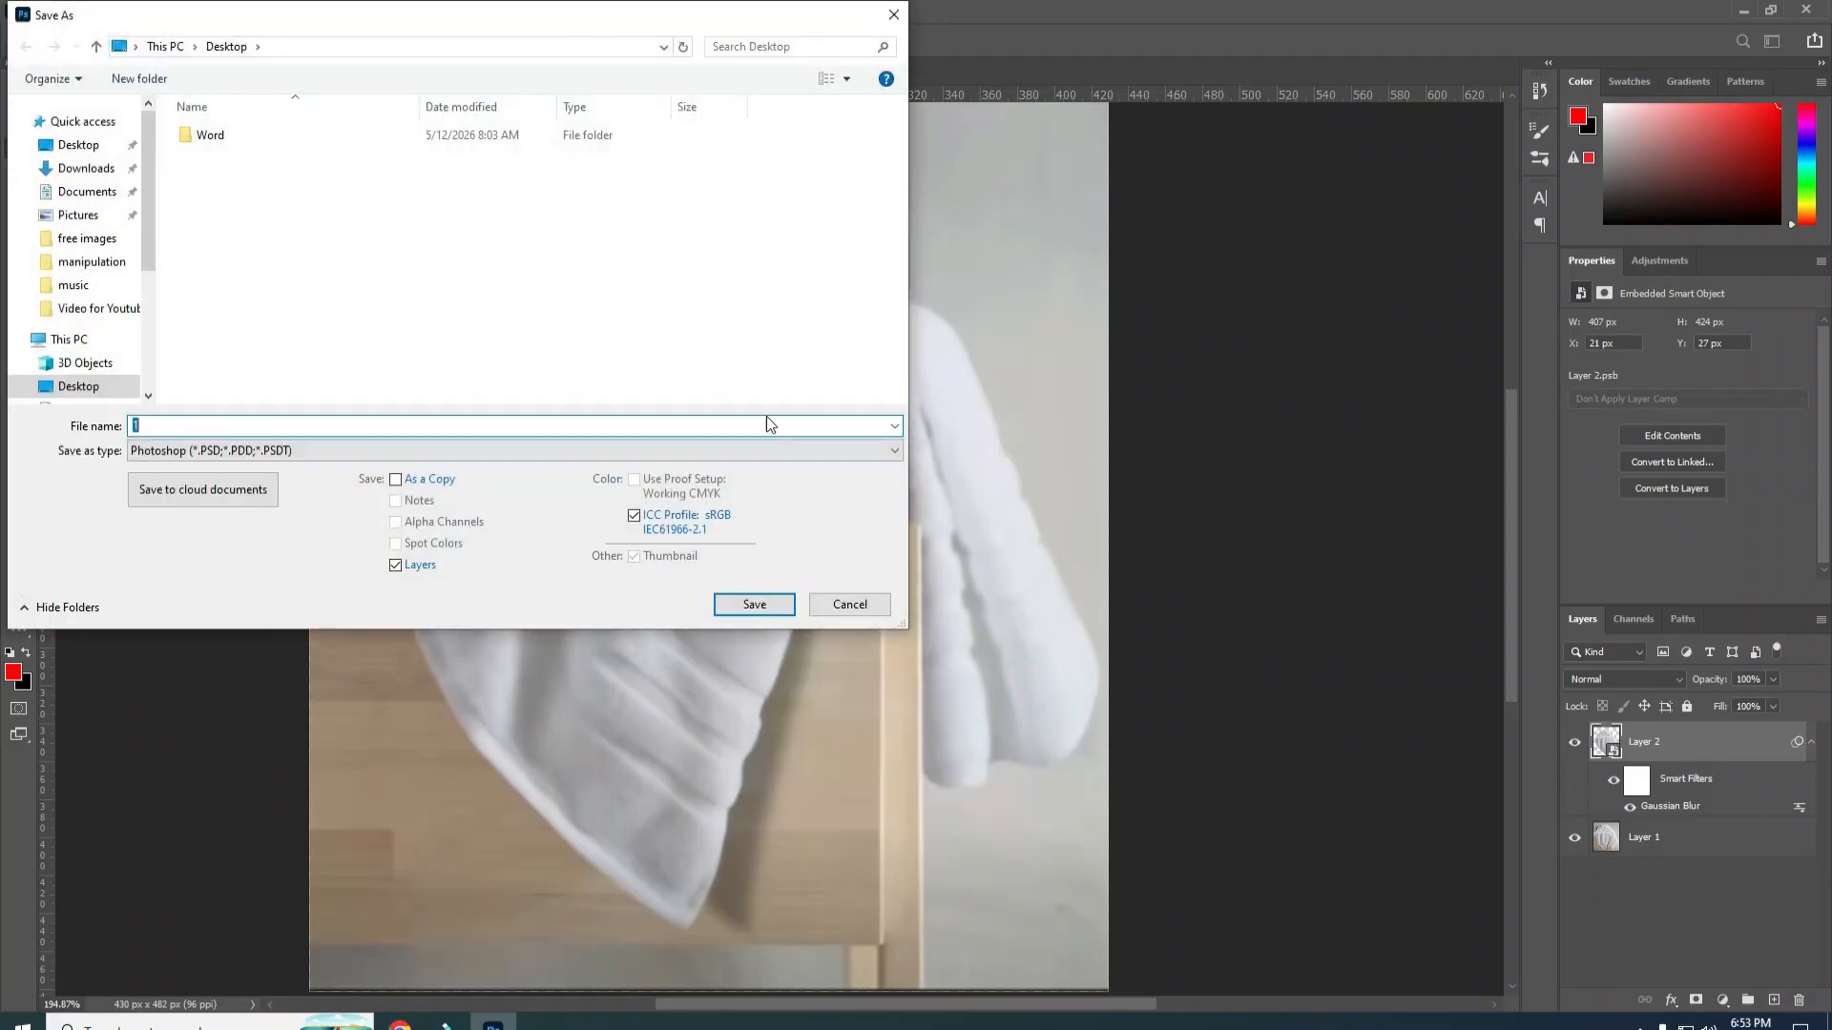
click(80, 144)
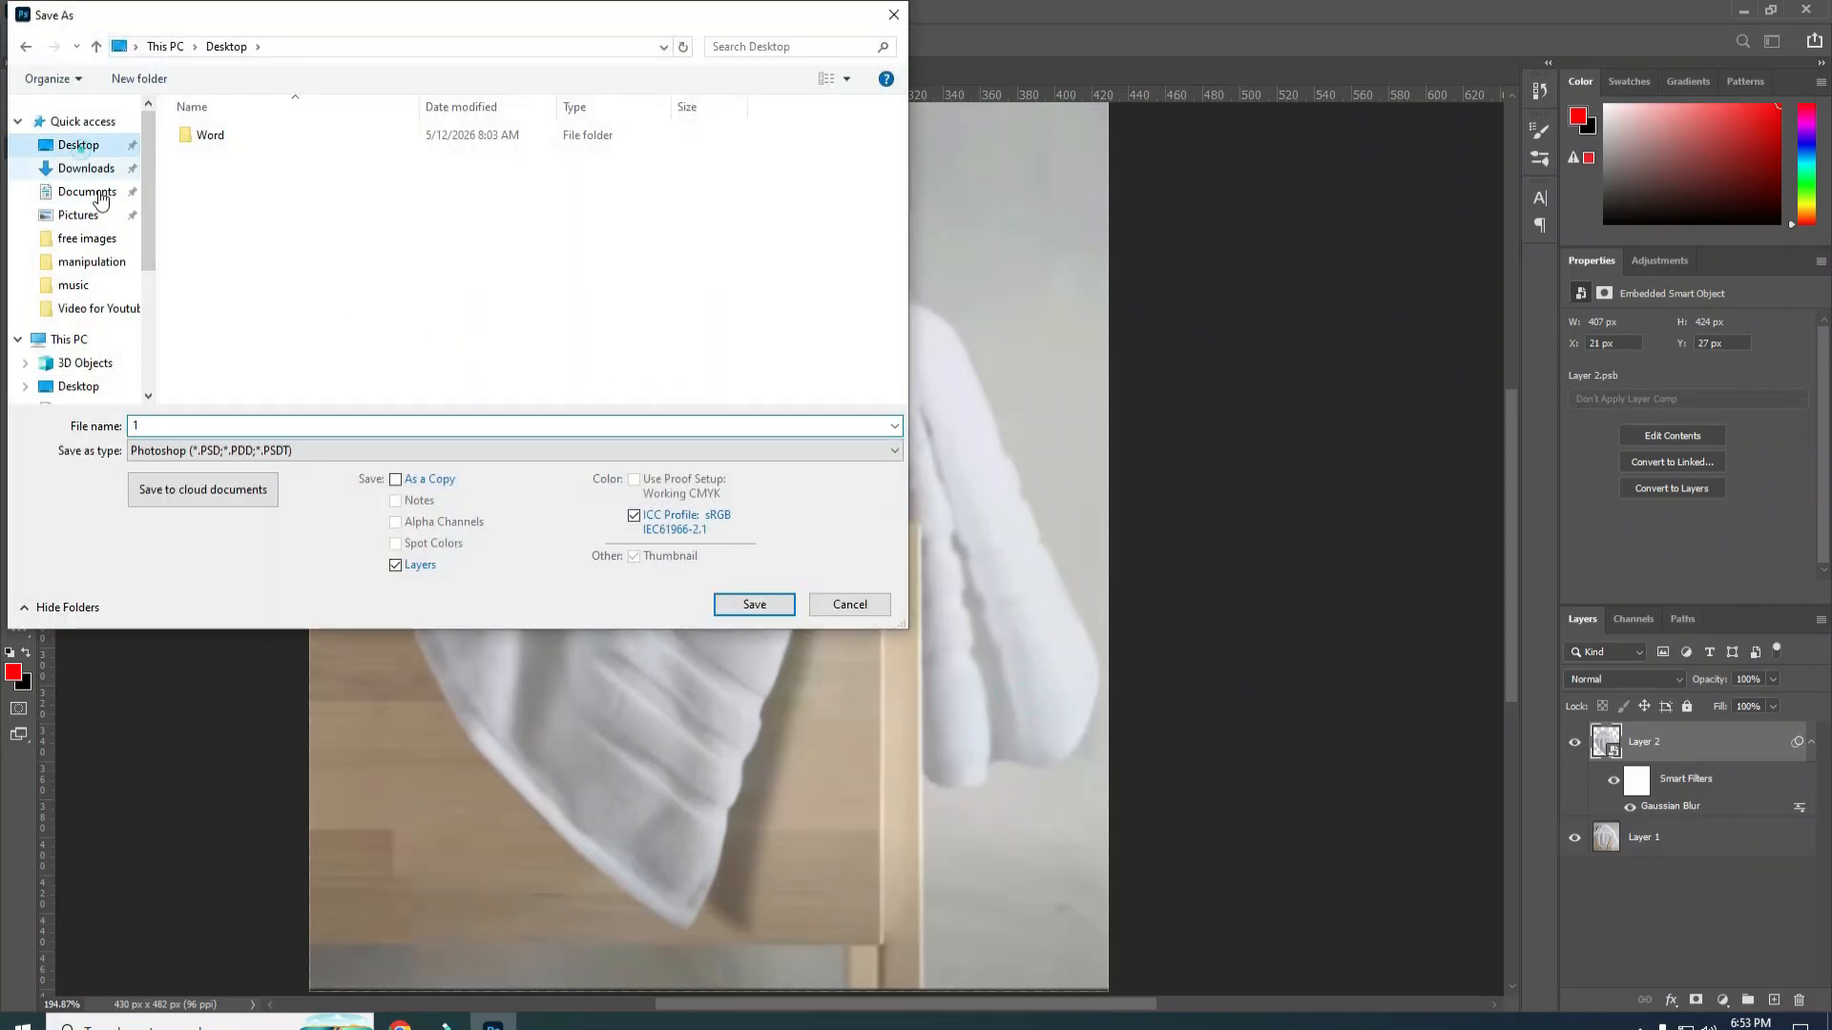
click(760, 611)
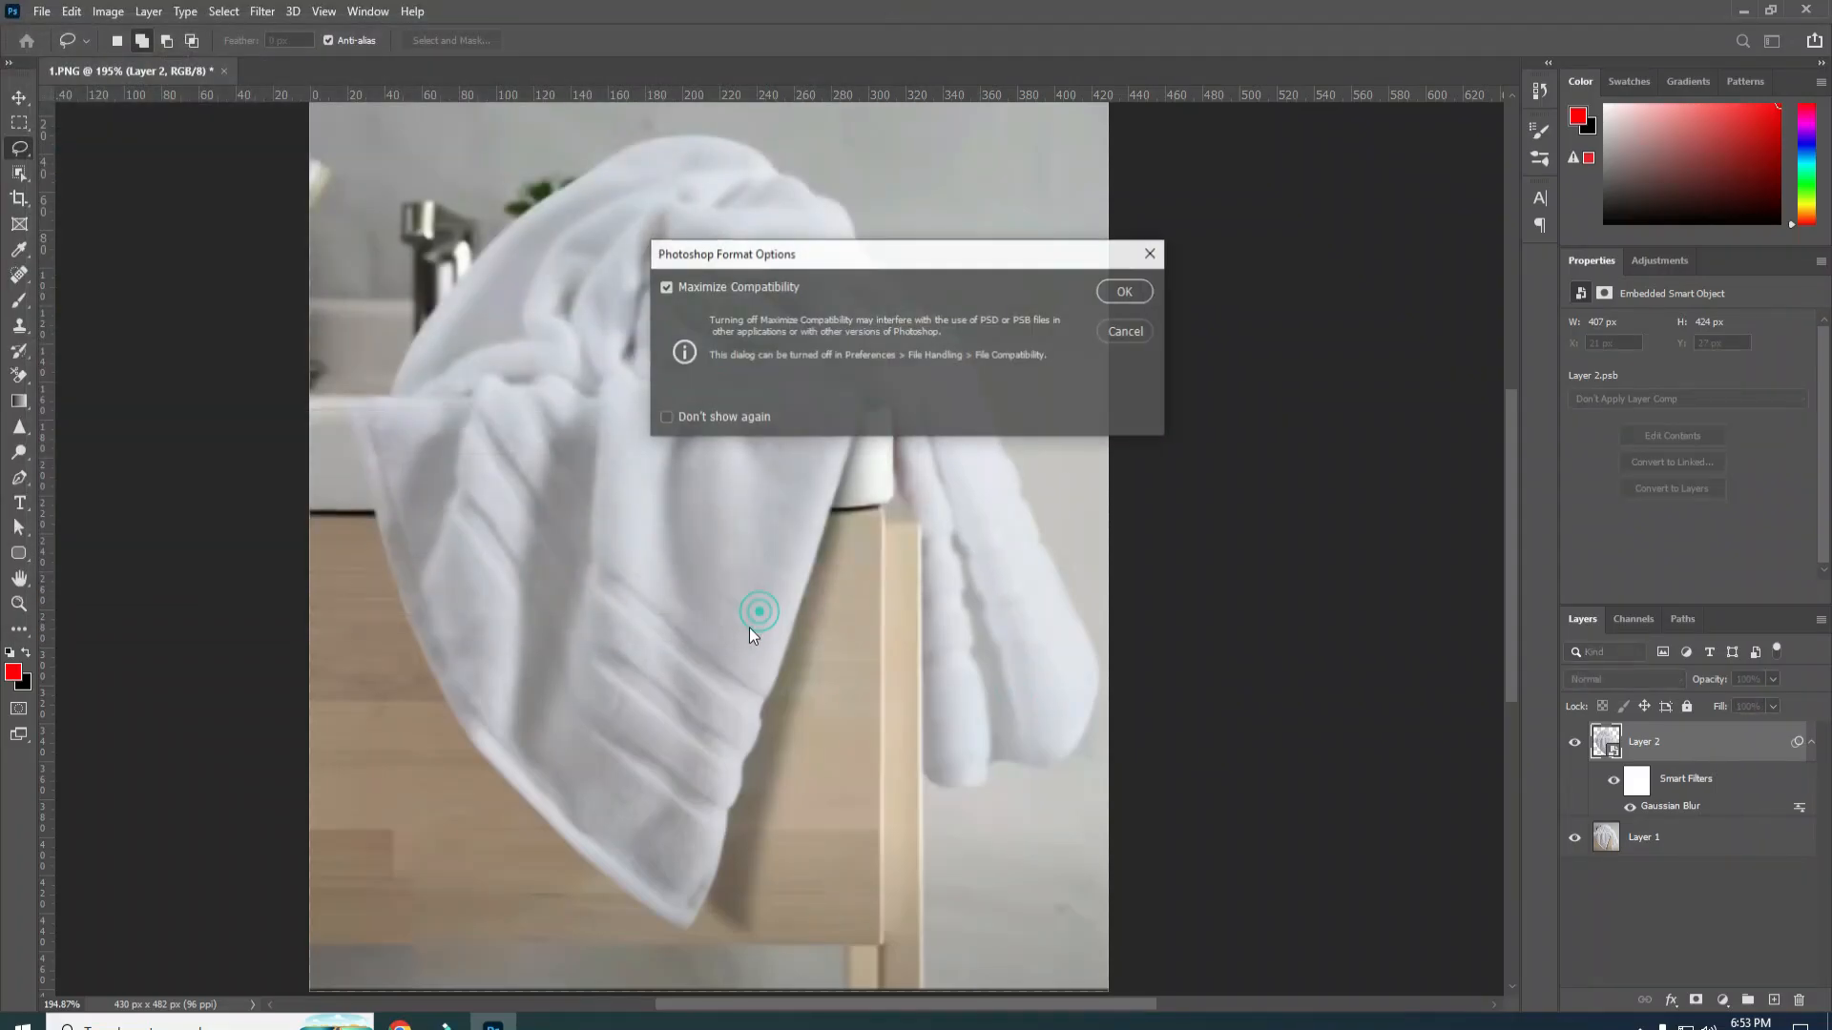
click(1124, 294)
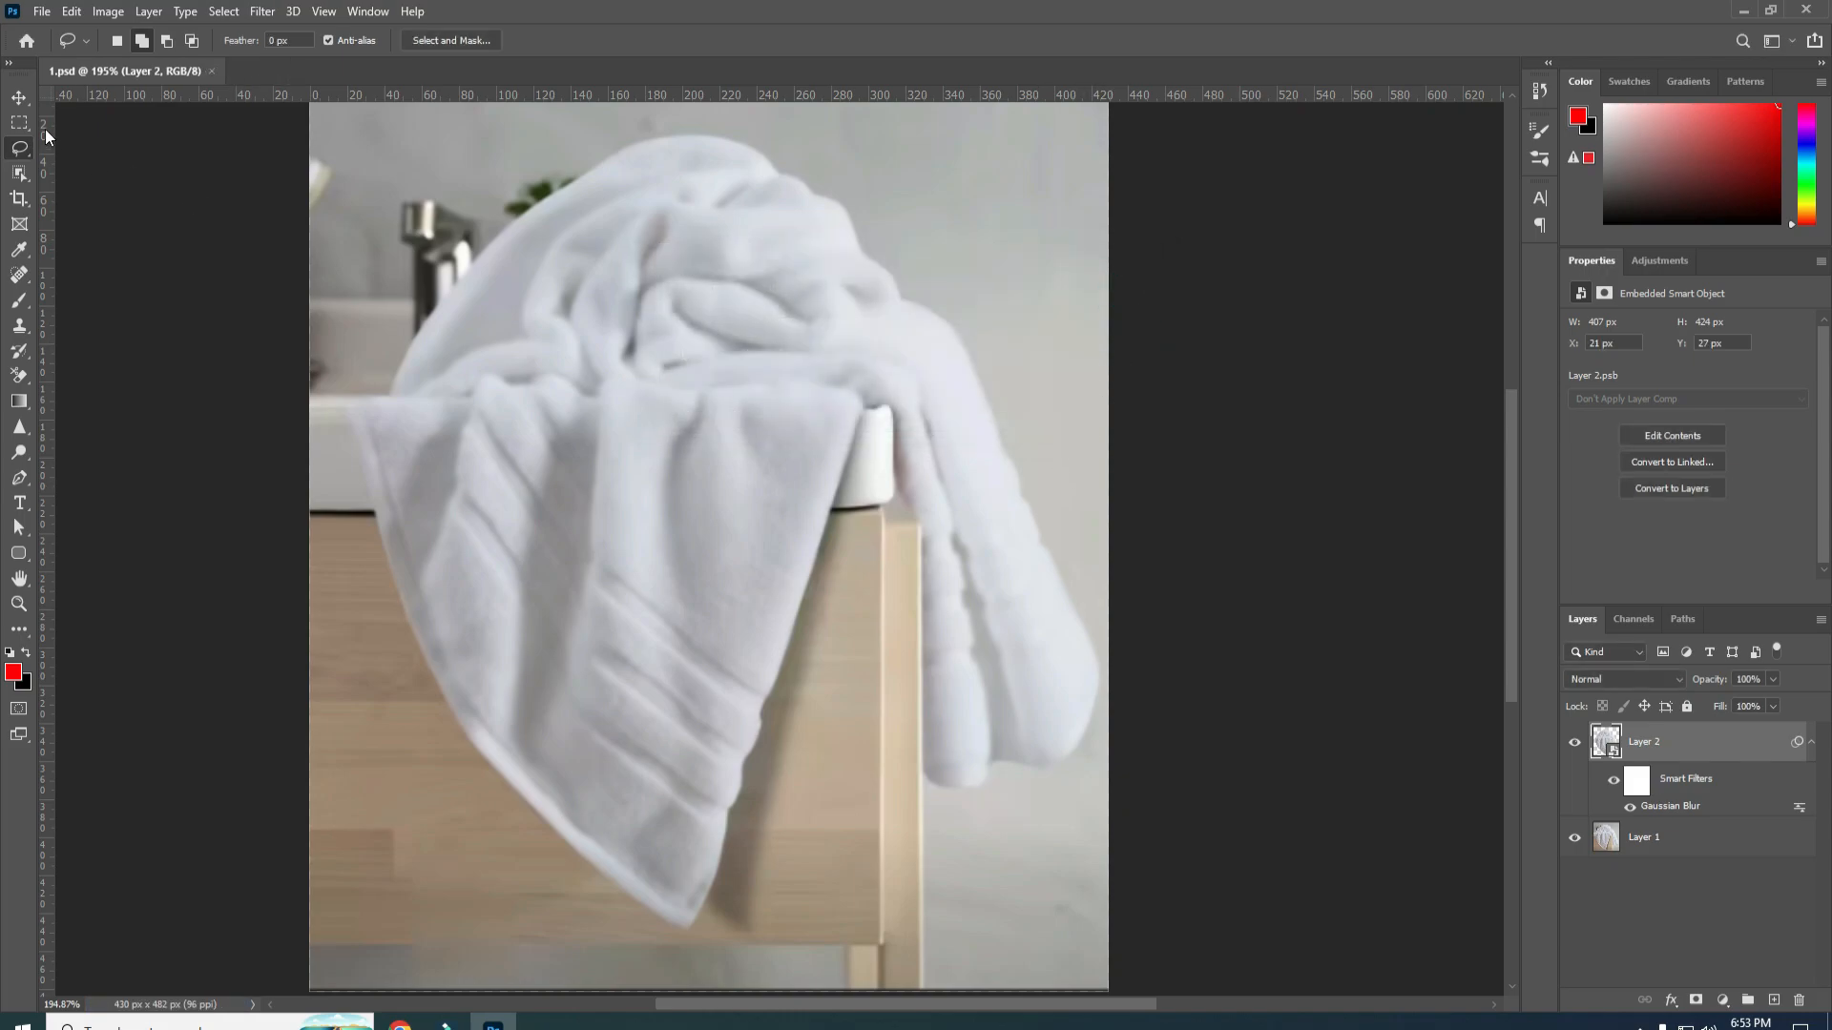
Place the desktop image 2 over the towel at about 111% scale and clip it to Layer 2.
key(v)
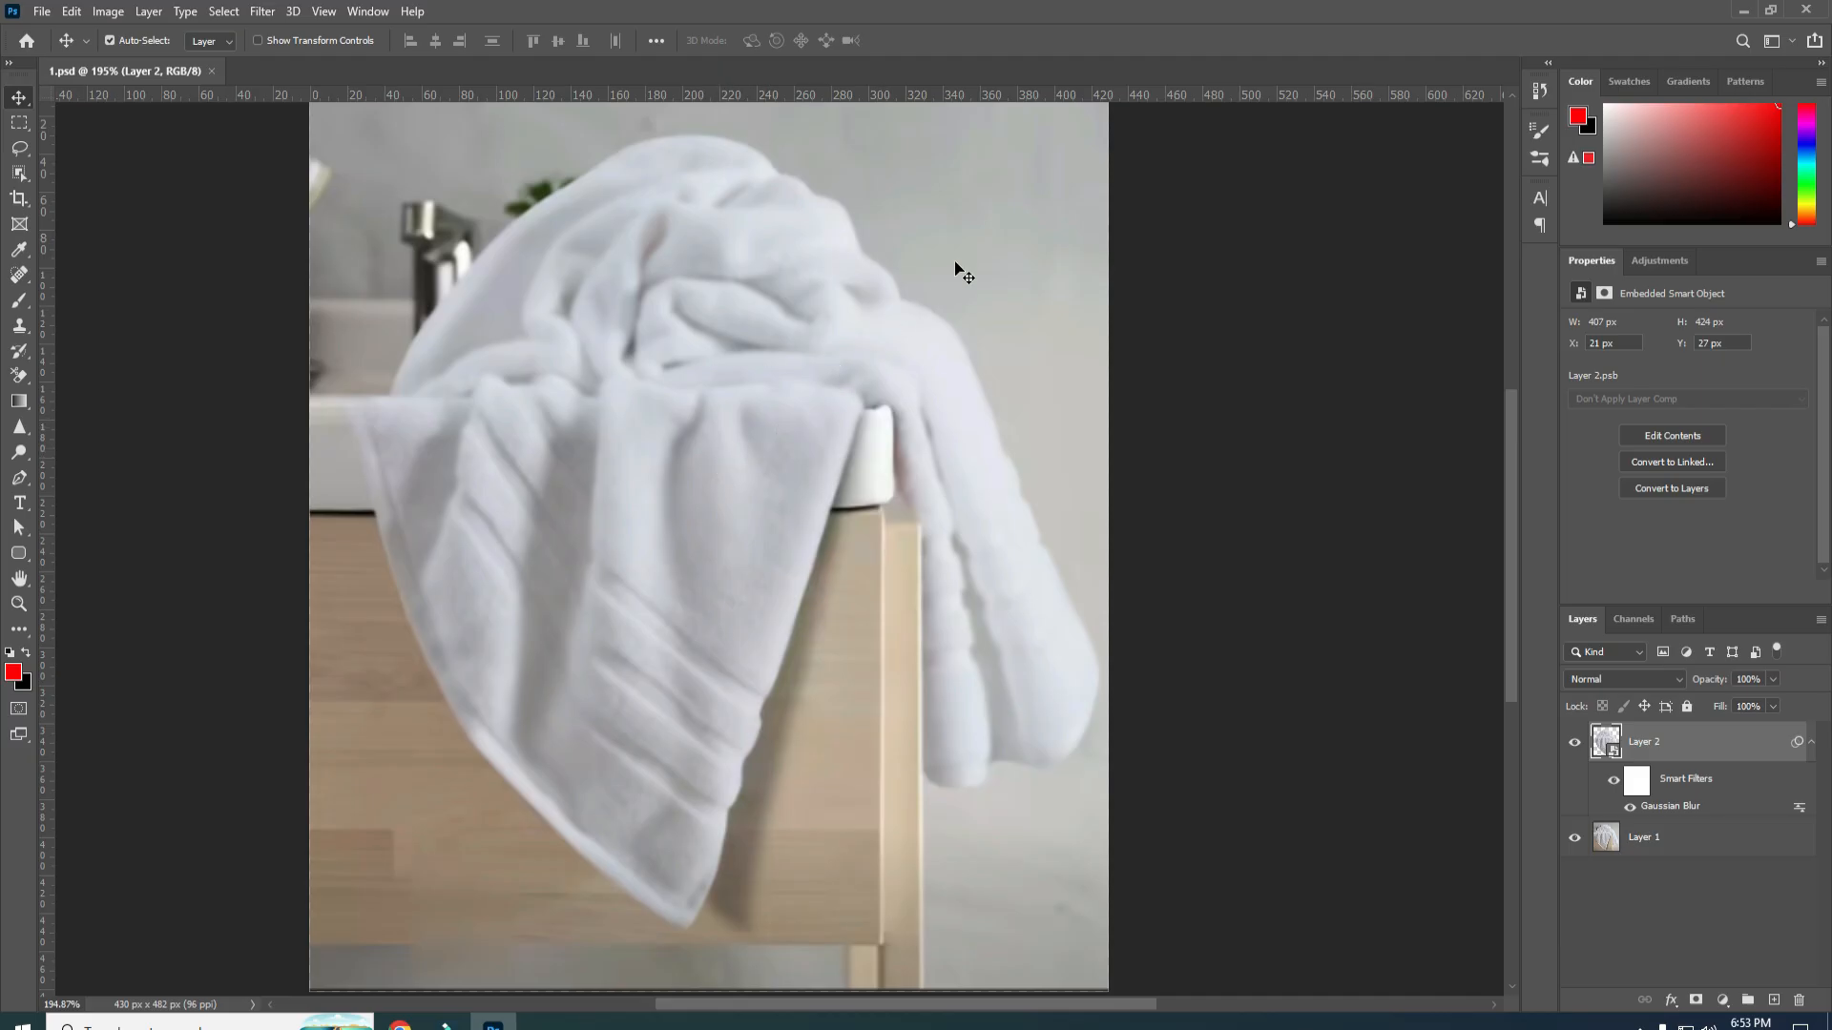
click(1743, 10)
drag(108, 11, 586, 553)
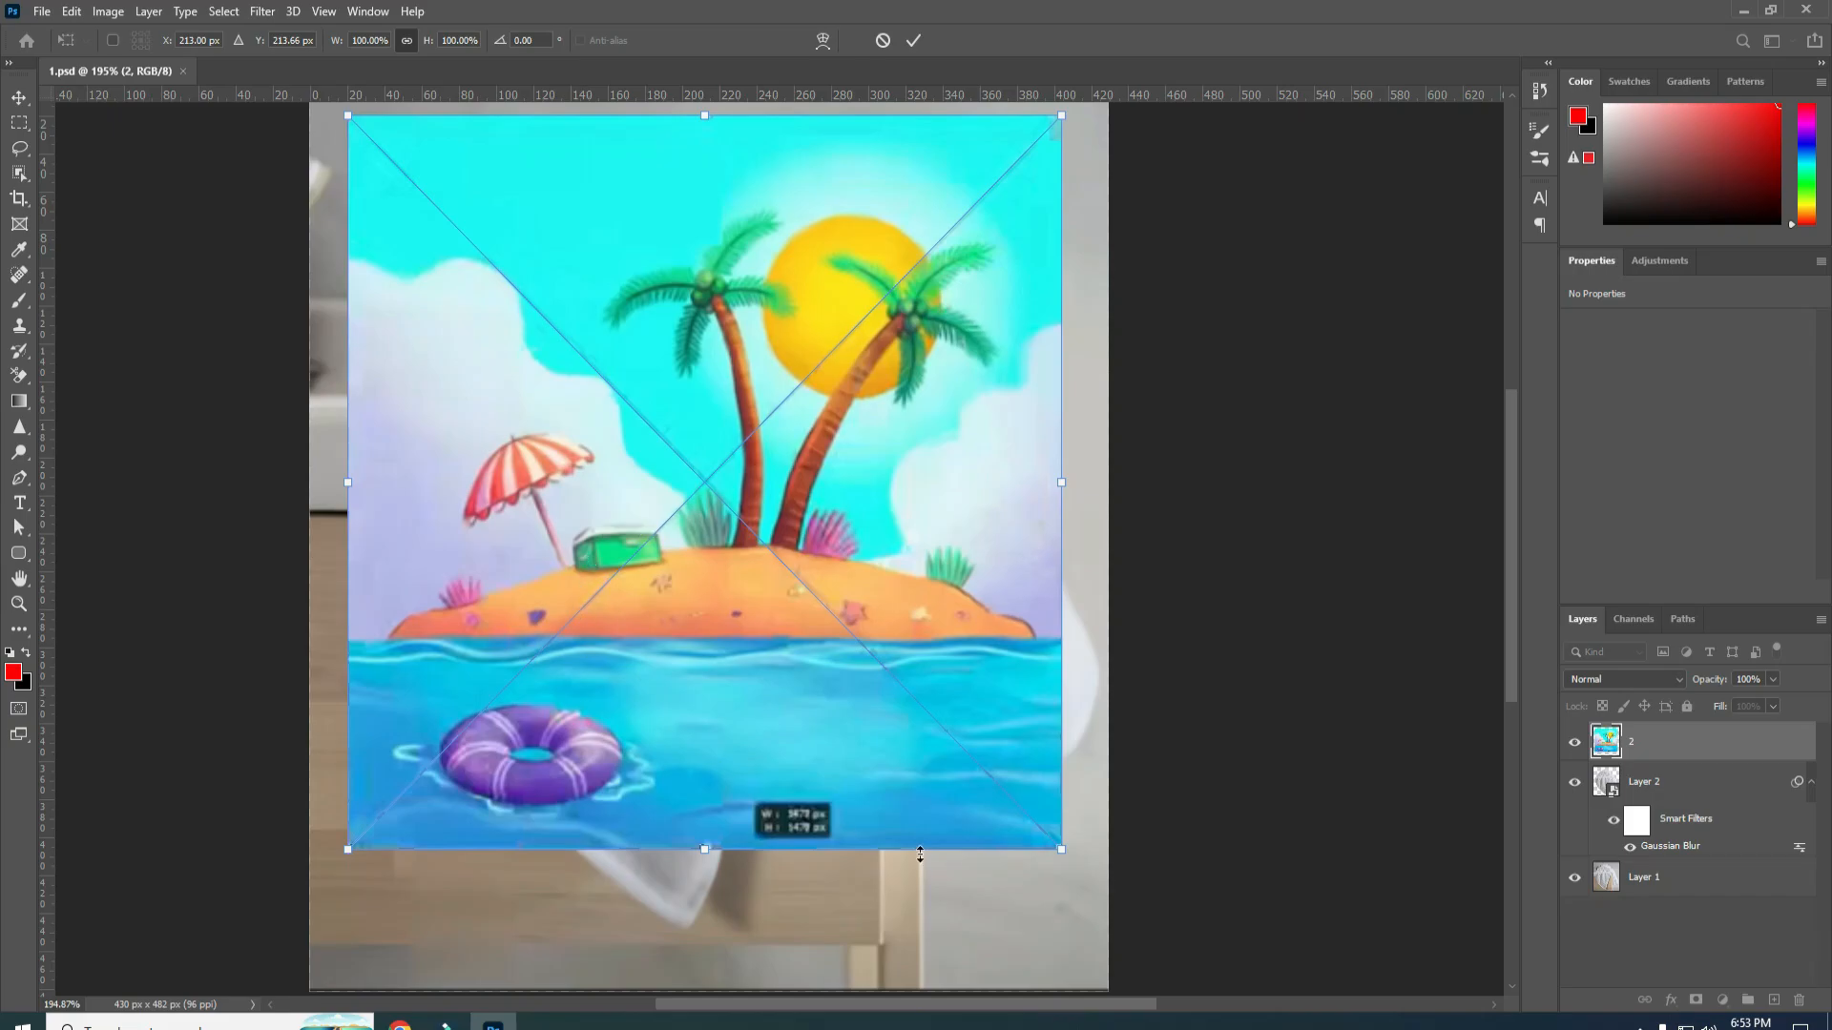
drag(1061, 849, 1107, 944)
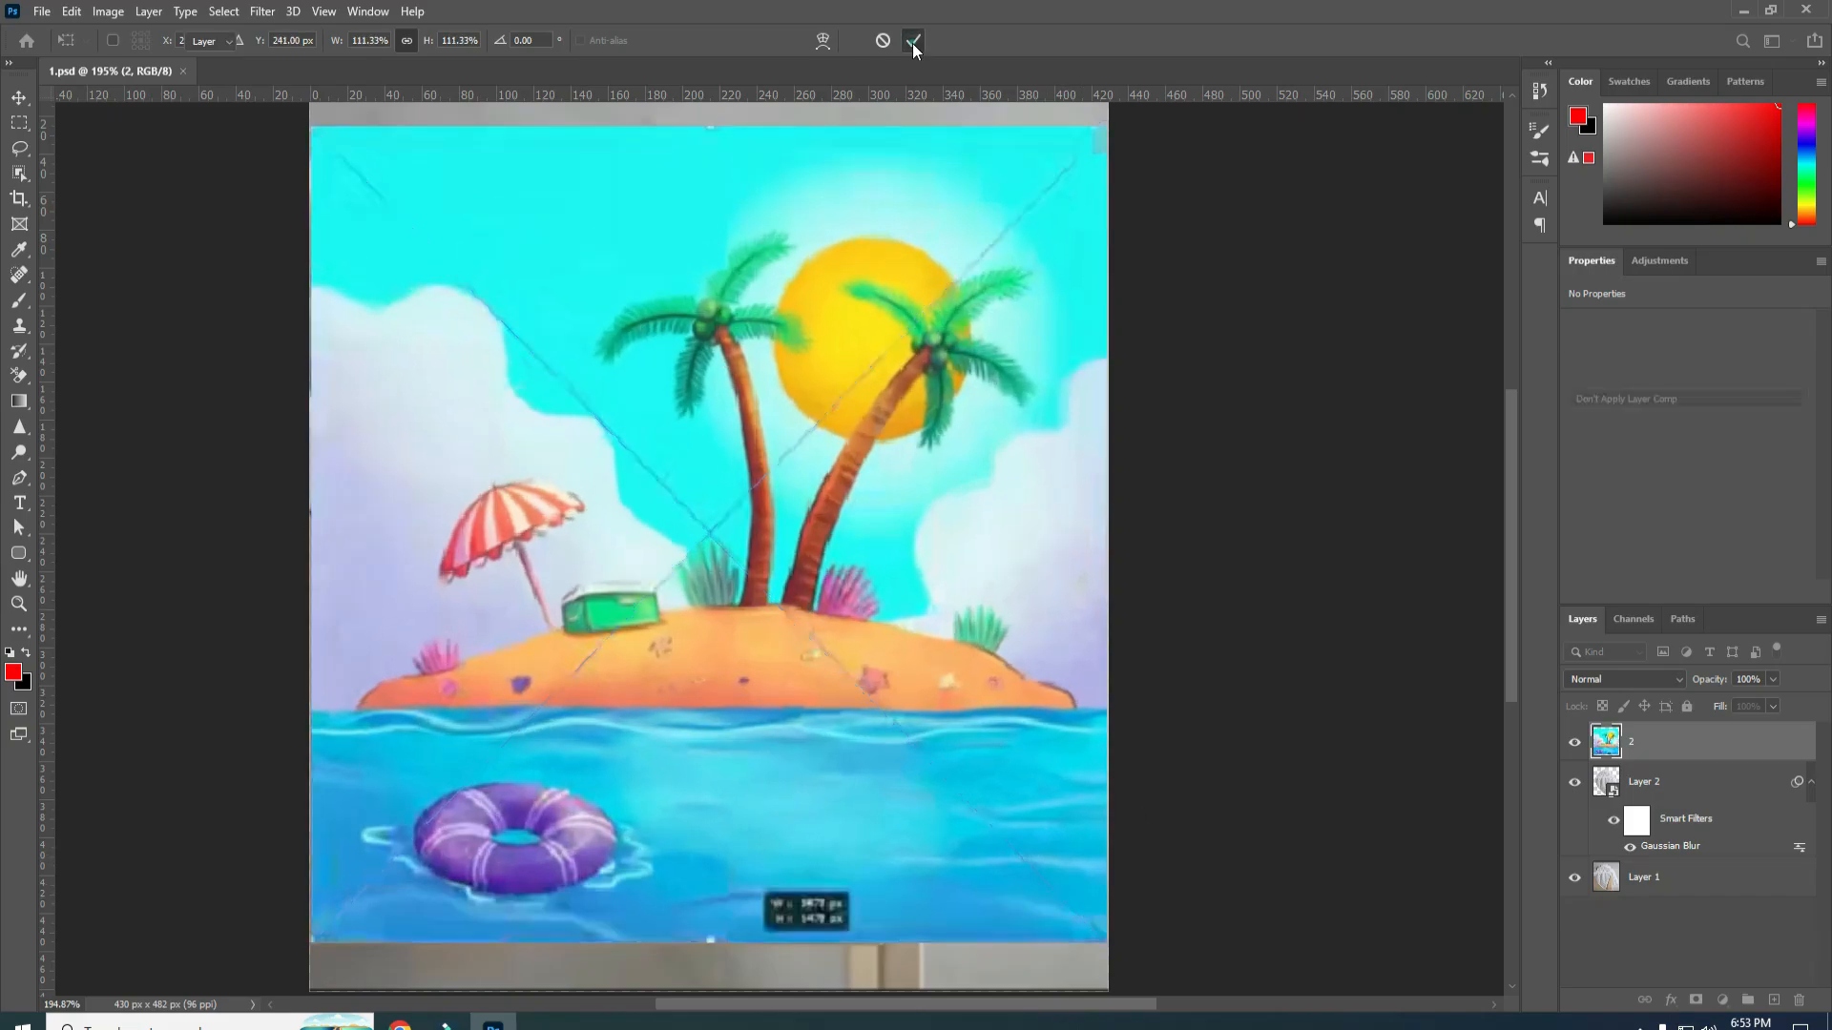
click(913, 40)
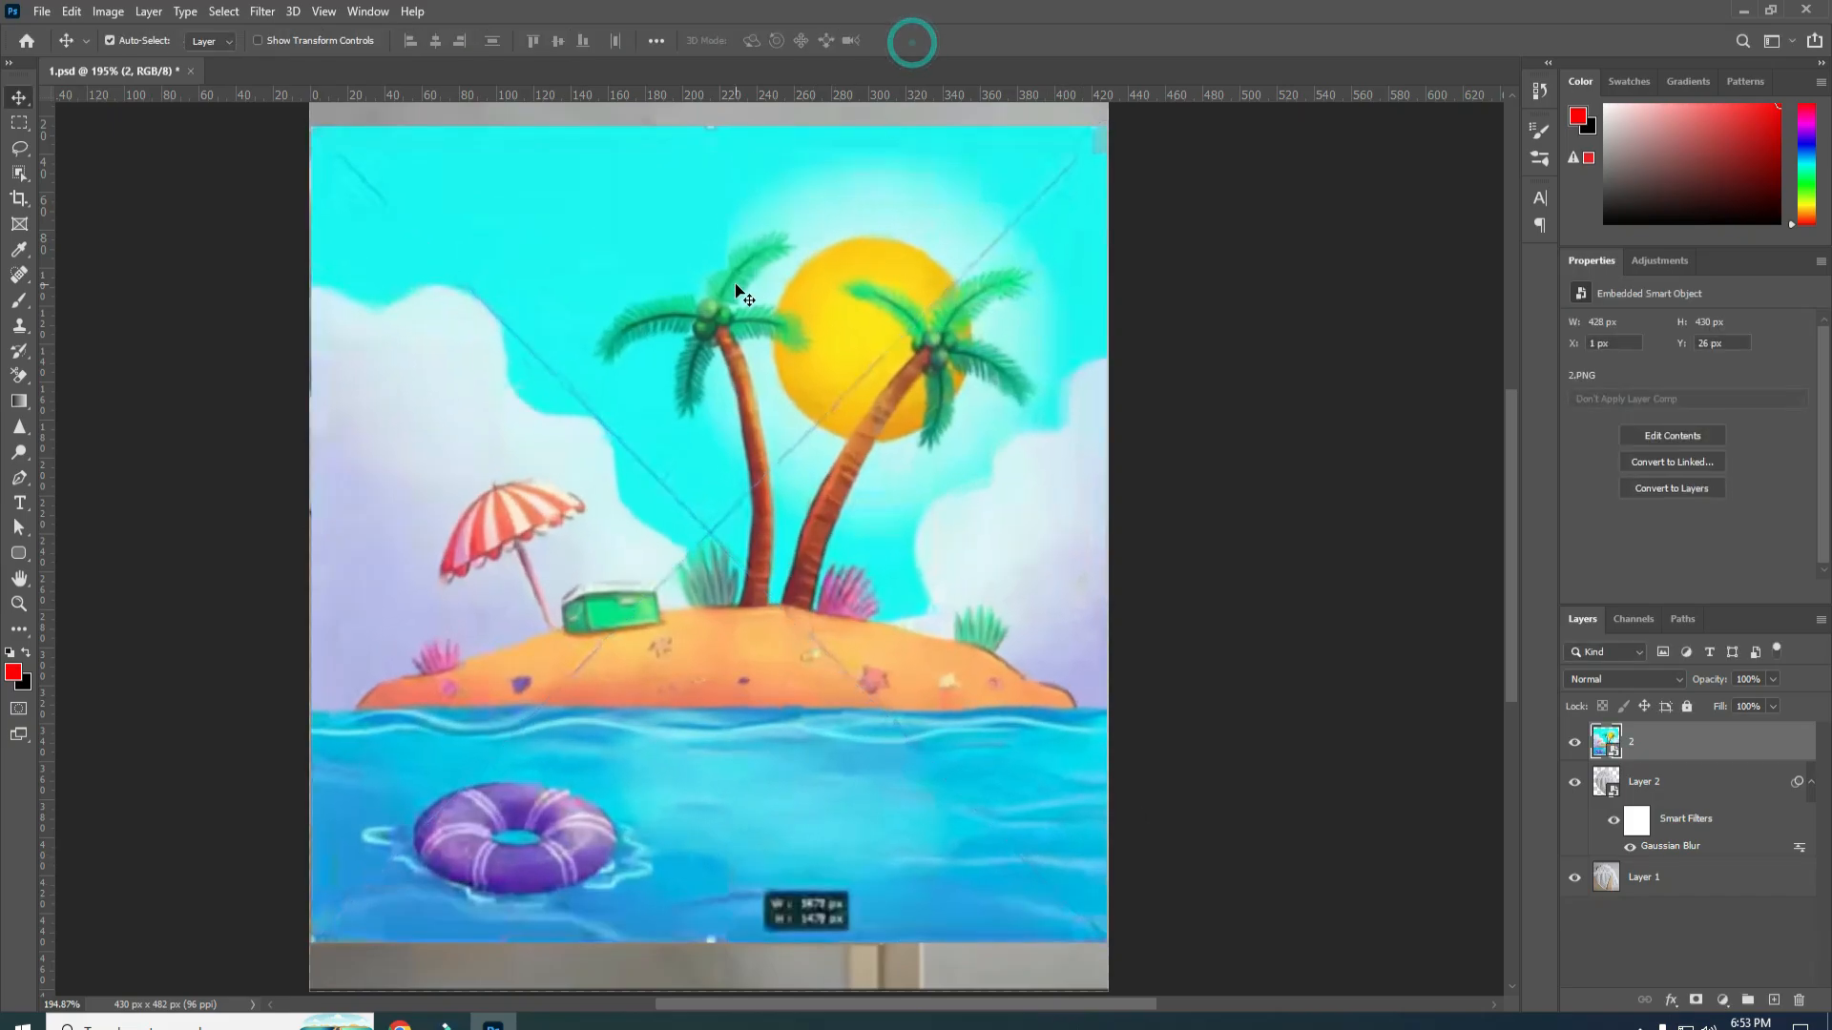
right_click(1721, 748)
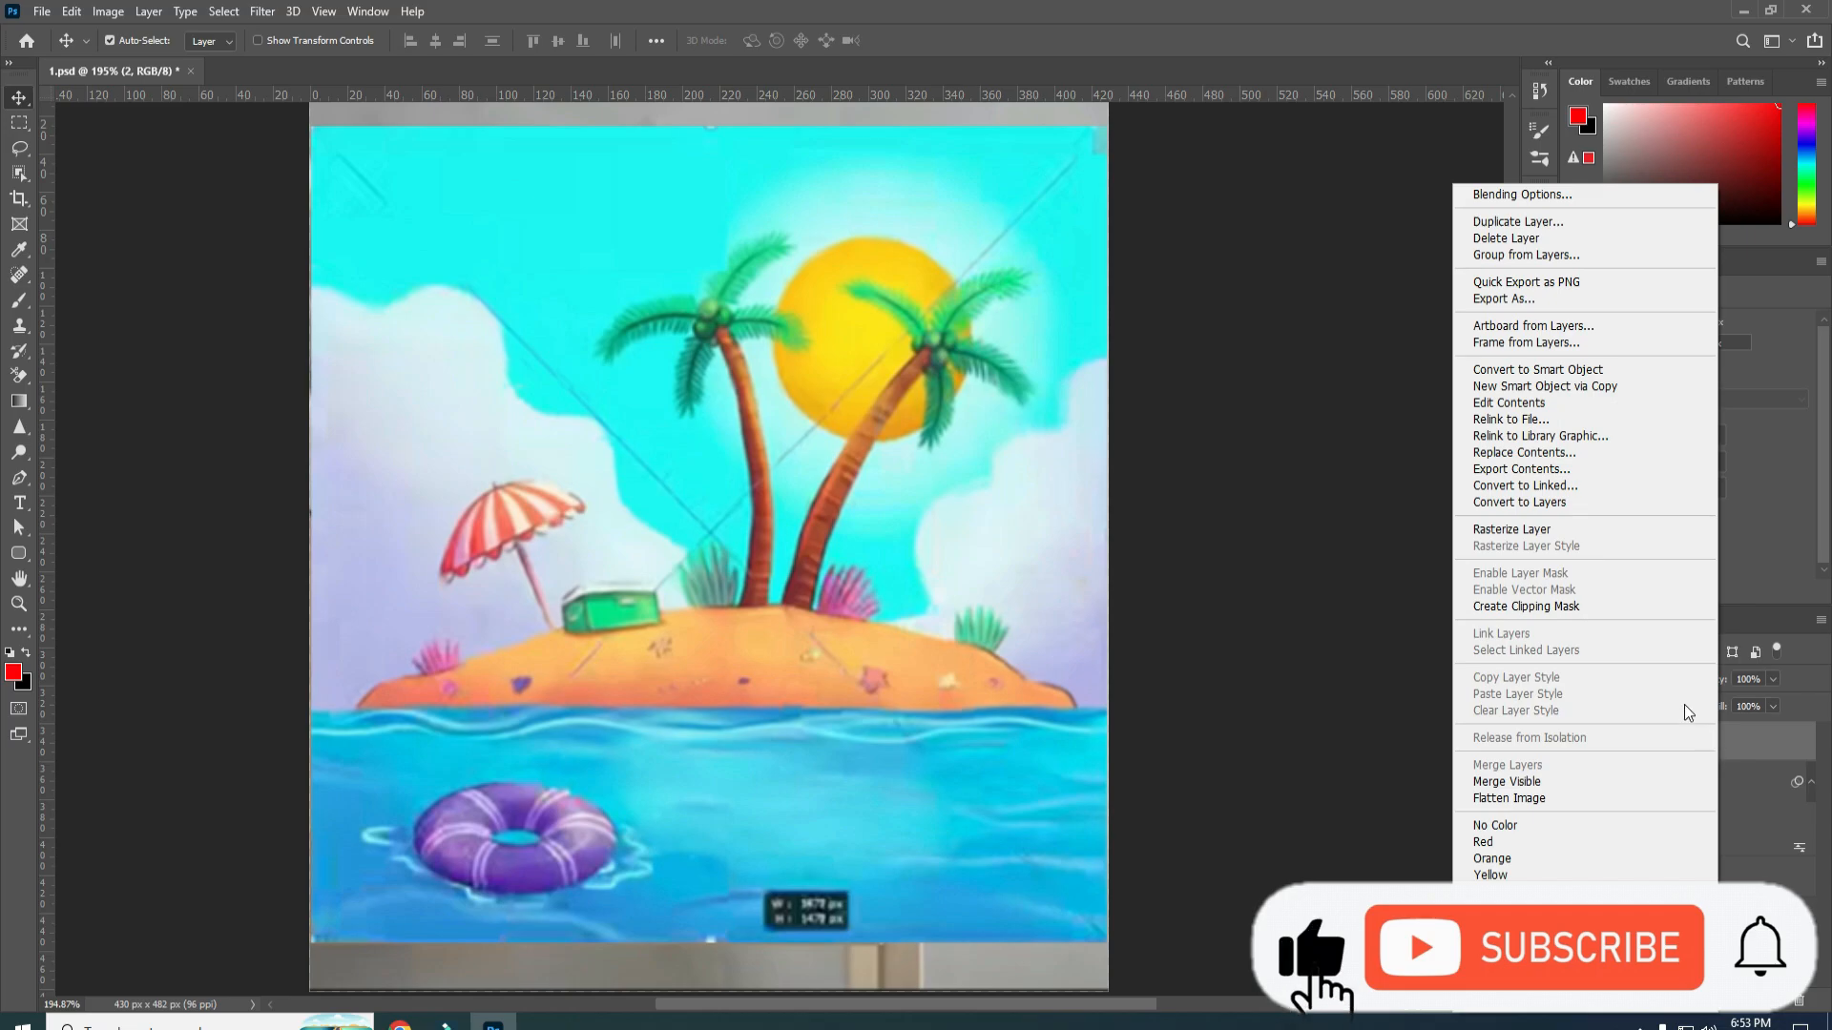
click(1515, 609)
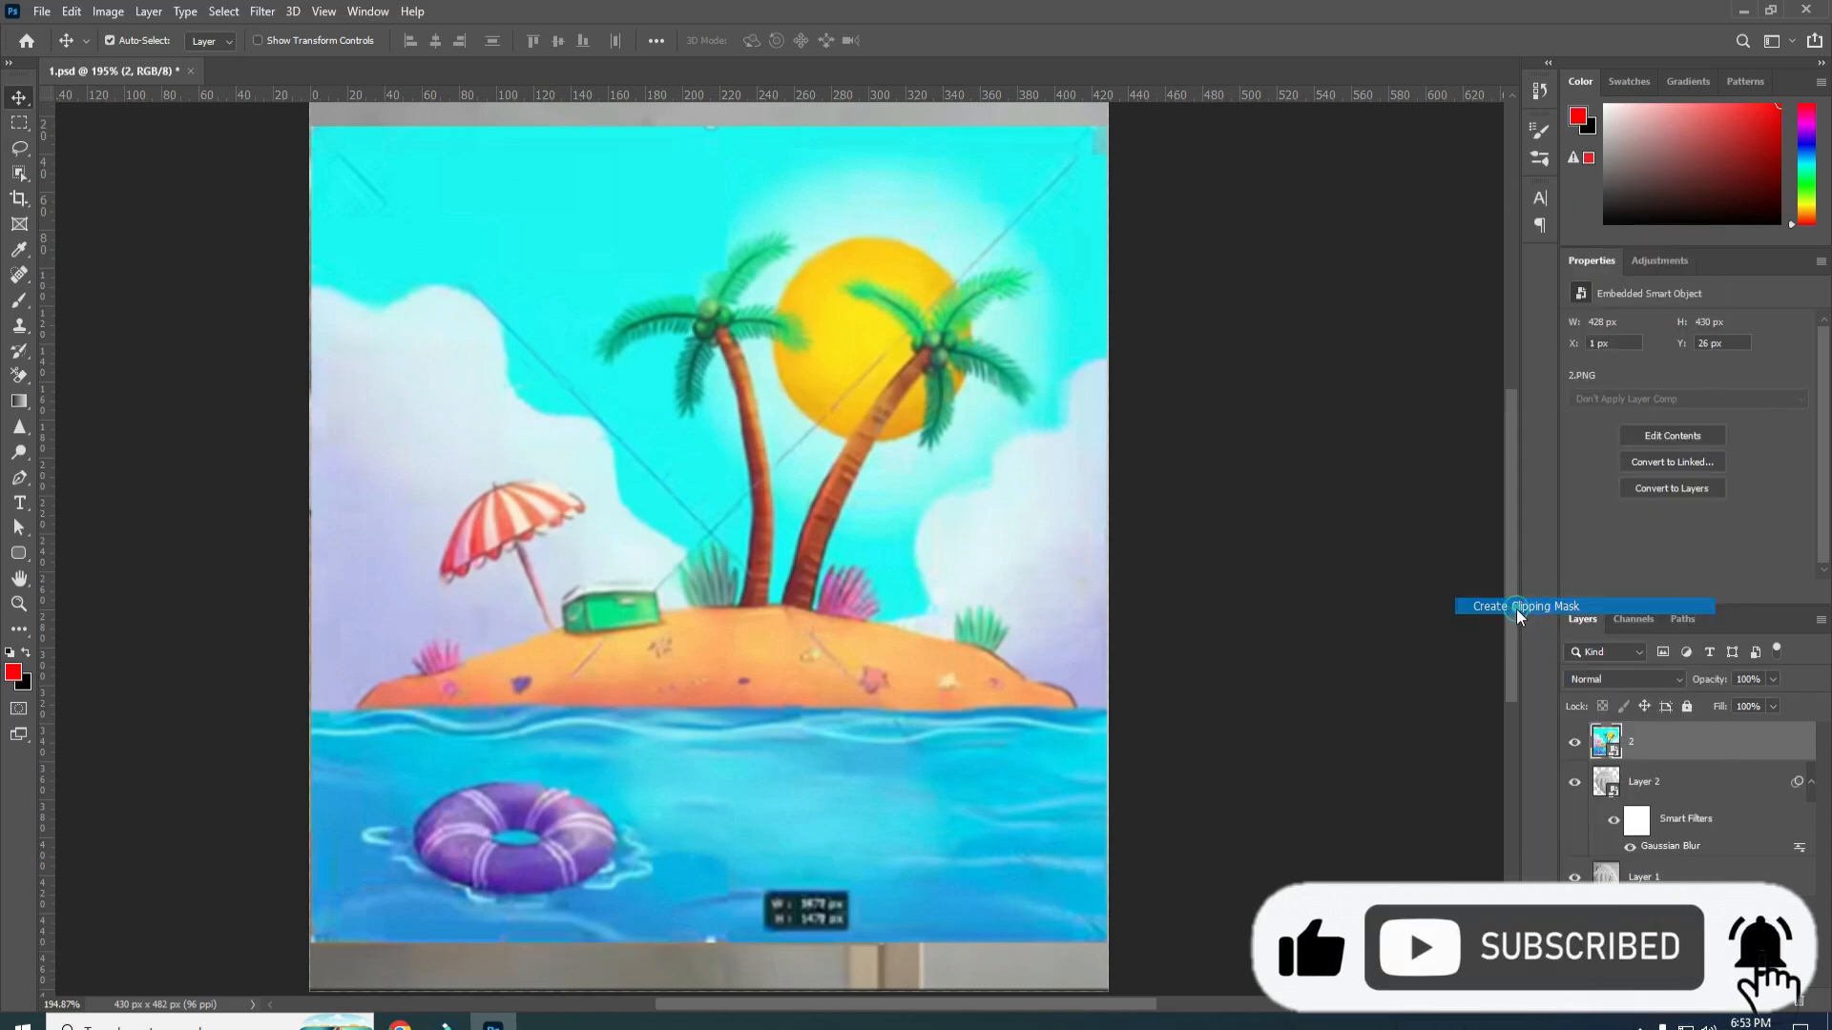
Try displacing image layer 2 at 50 horizontal and vertical scale with the desktop file 1 as map, and undo both the filter and the clipping.
click(262, 11)
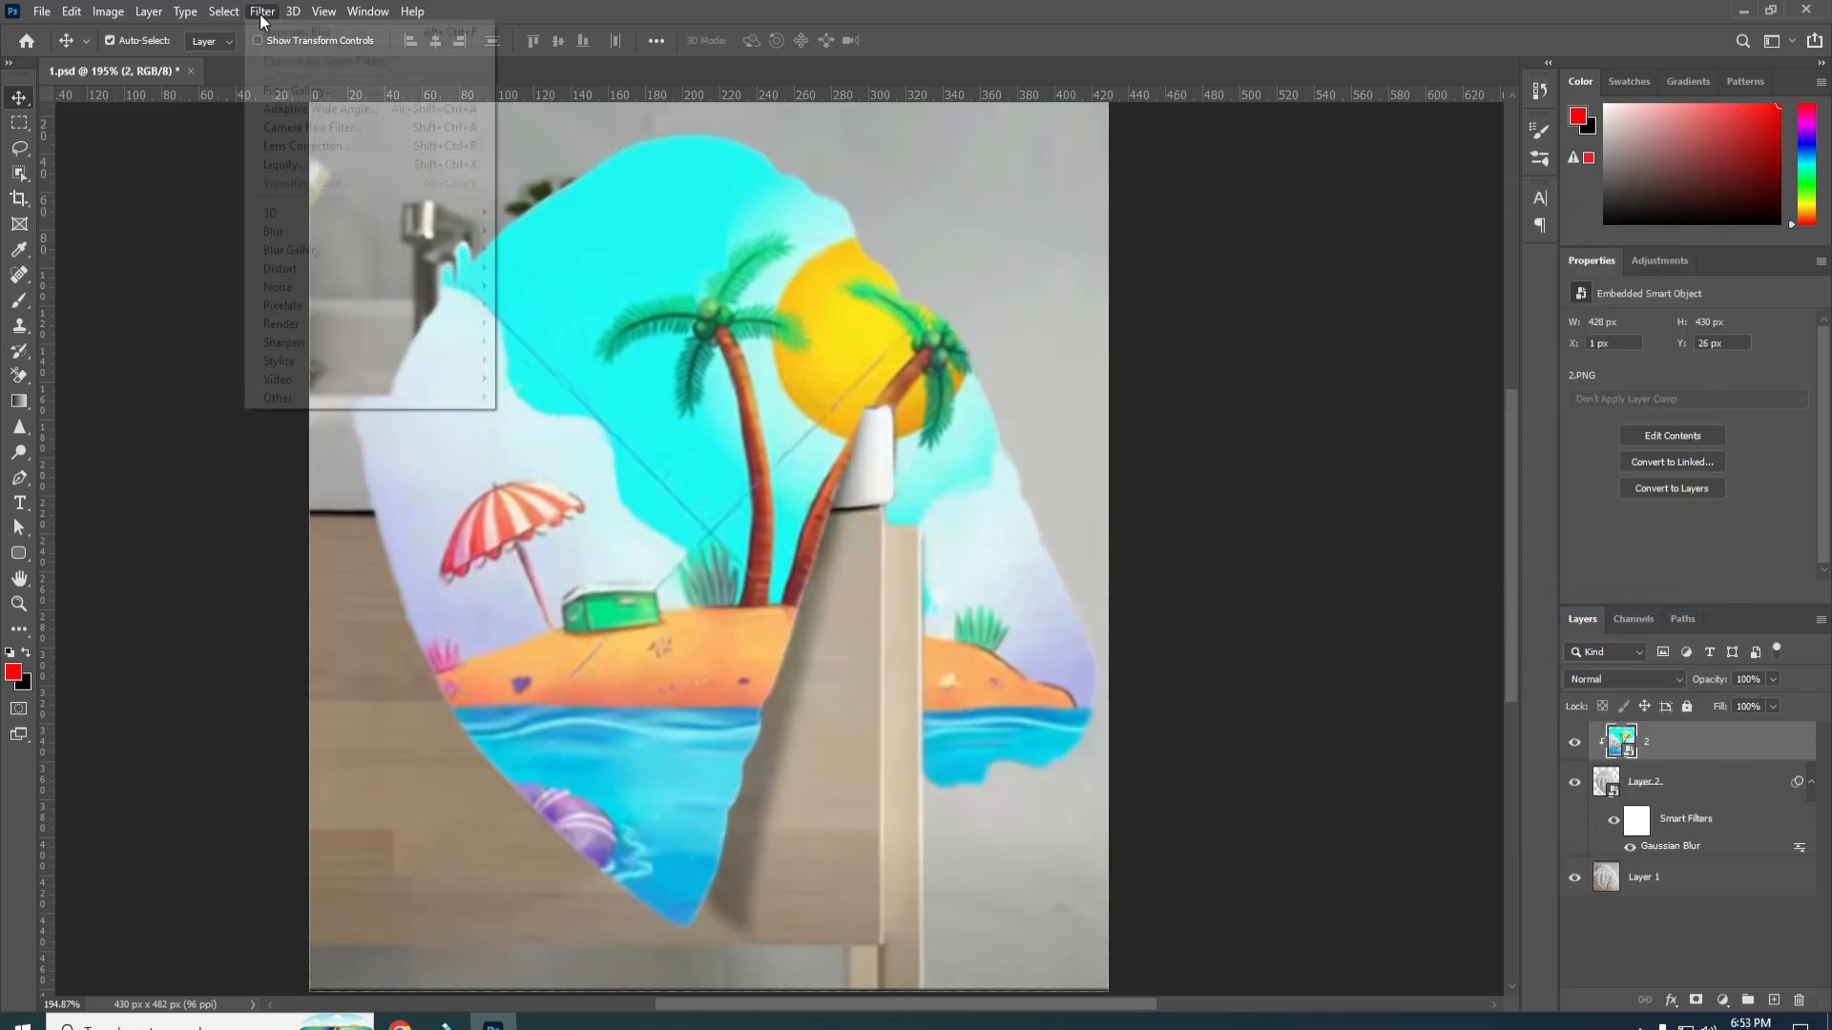
mouse_move(298, 274)
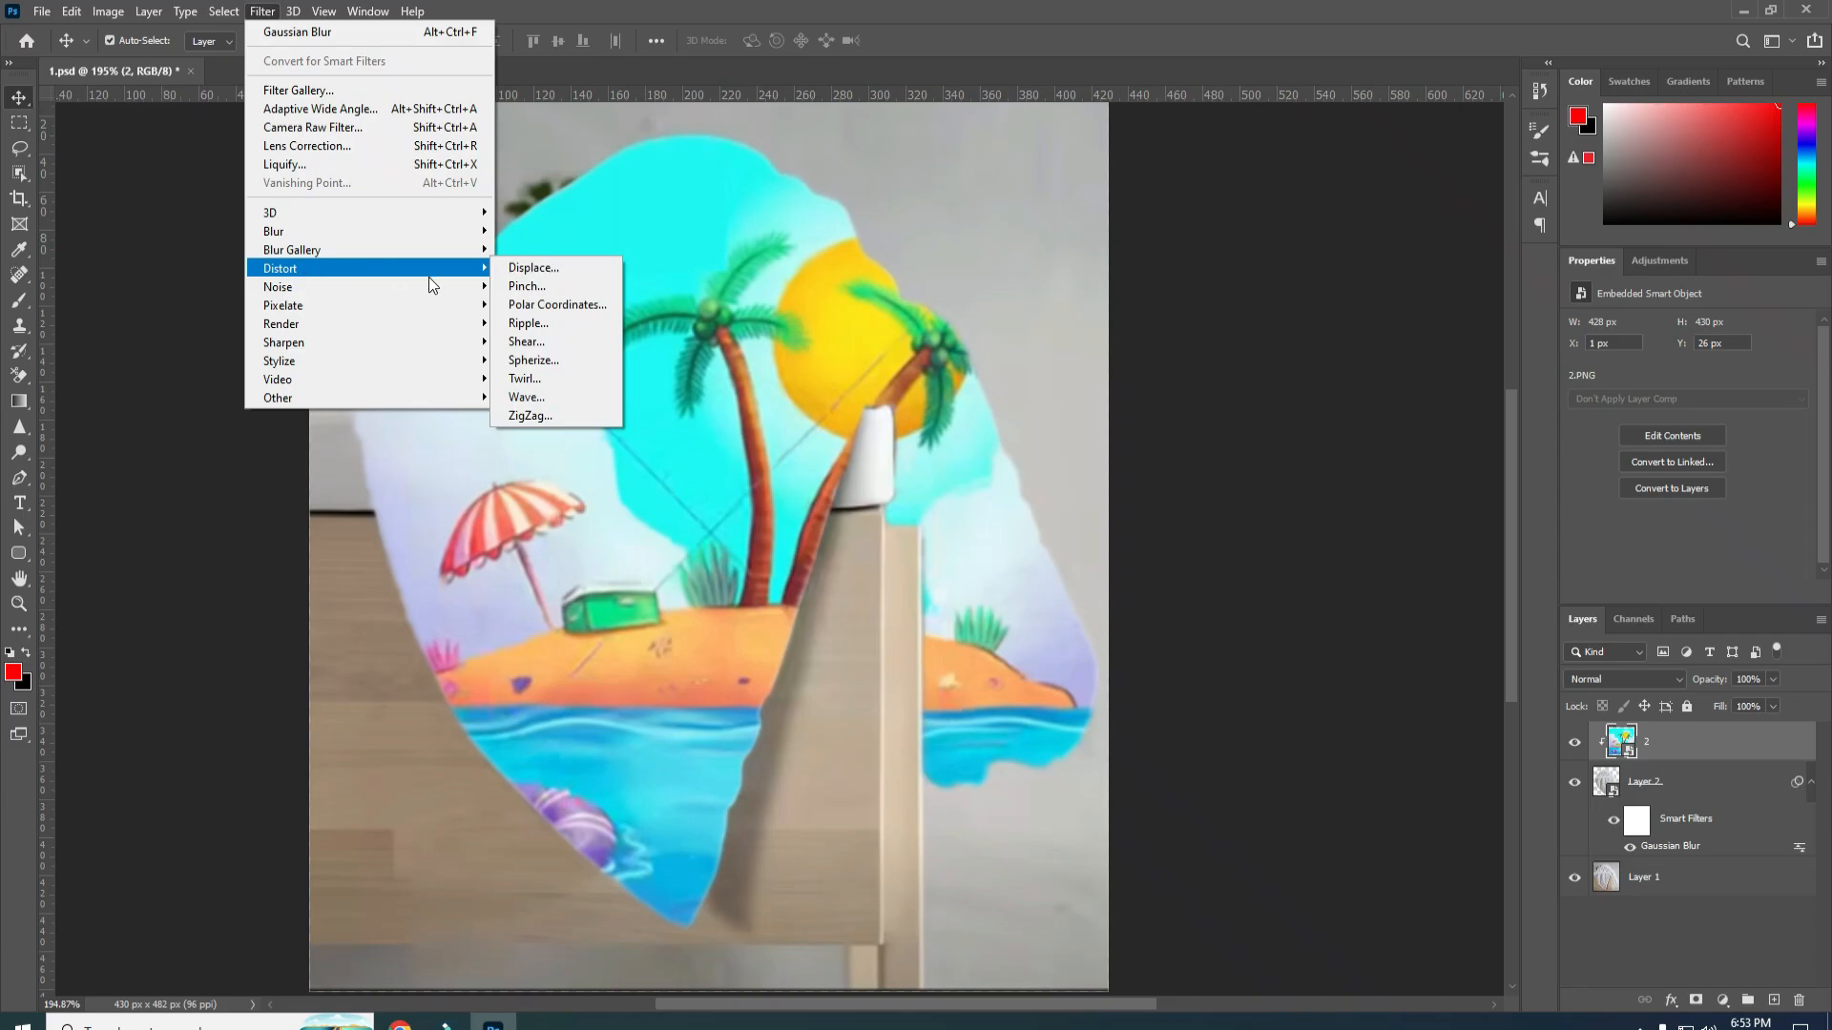
click(512, 271)
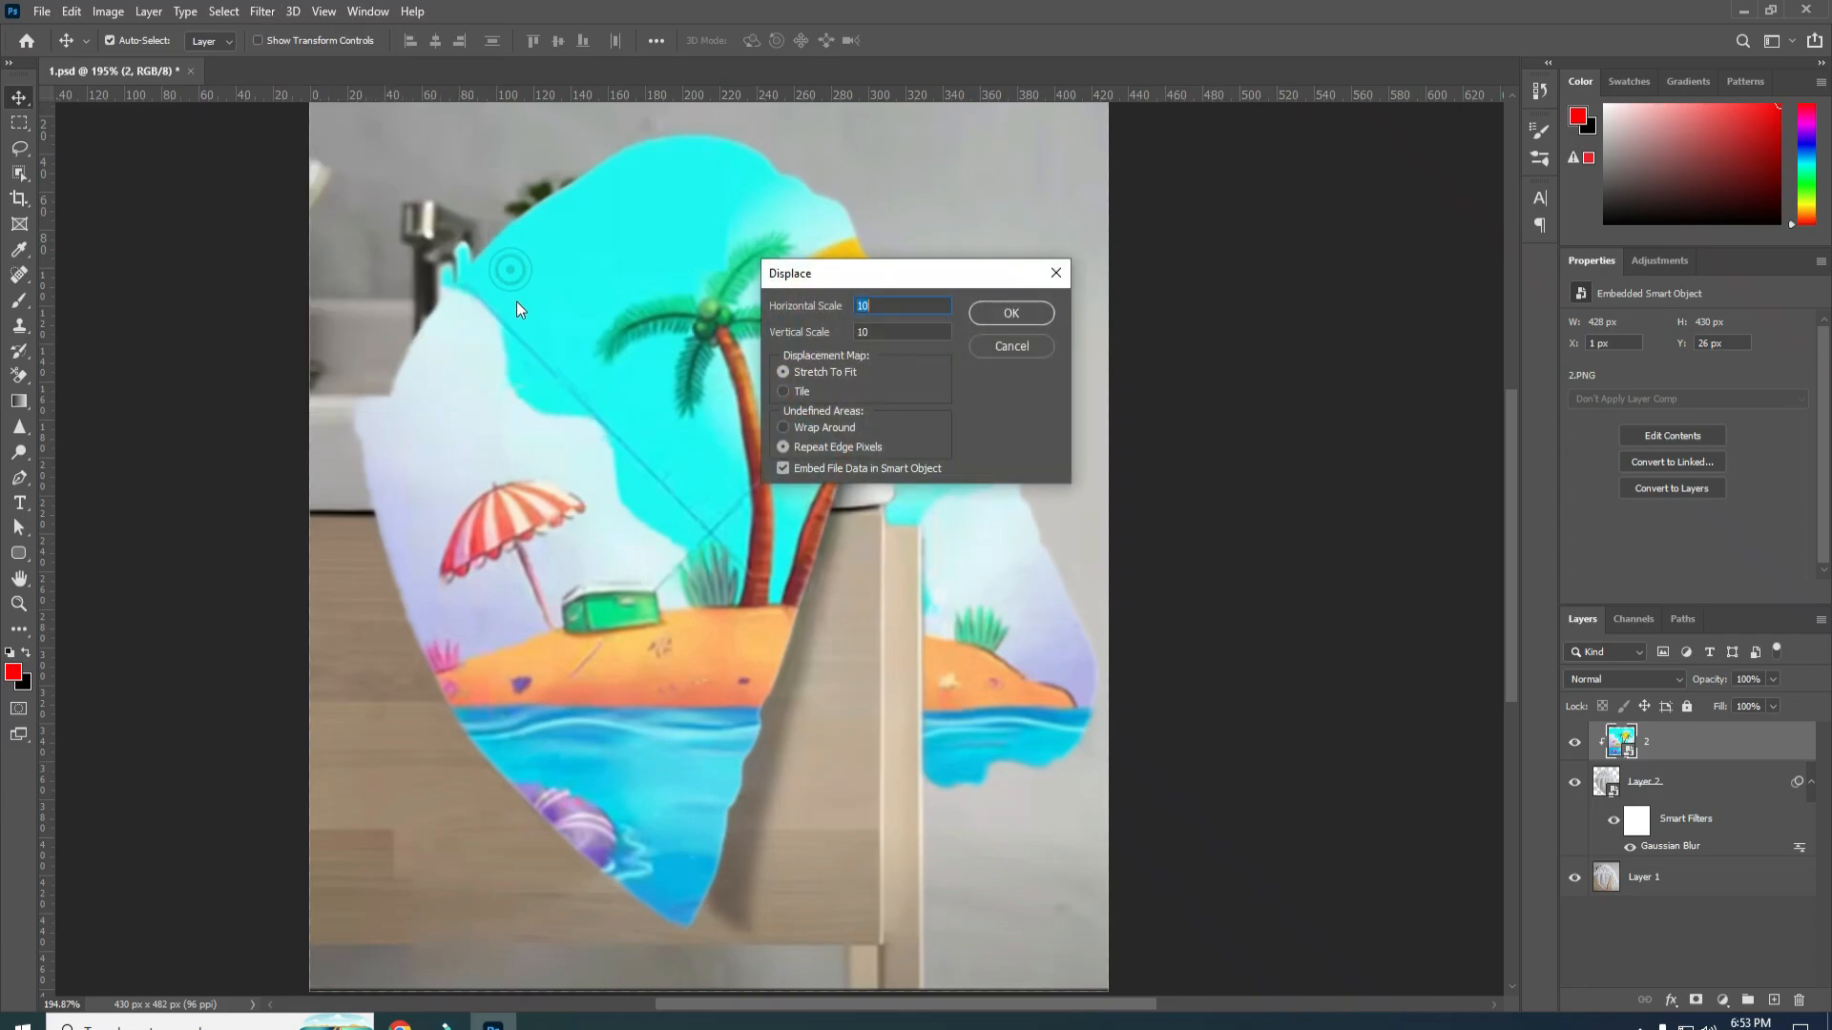
double_click(865, 306)
click(1002, 315)
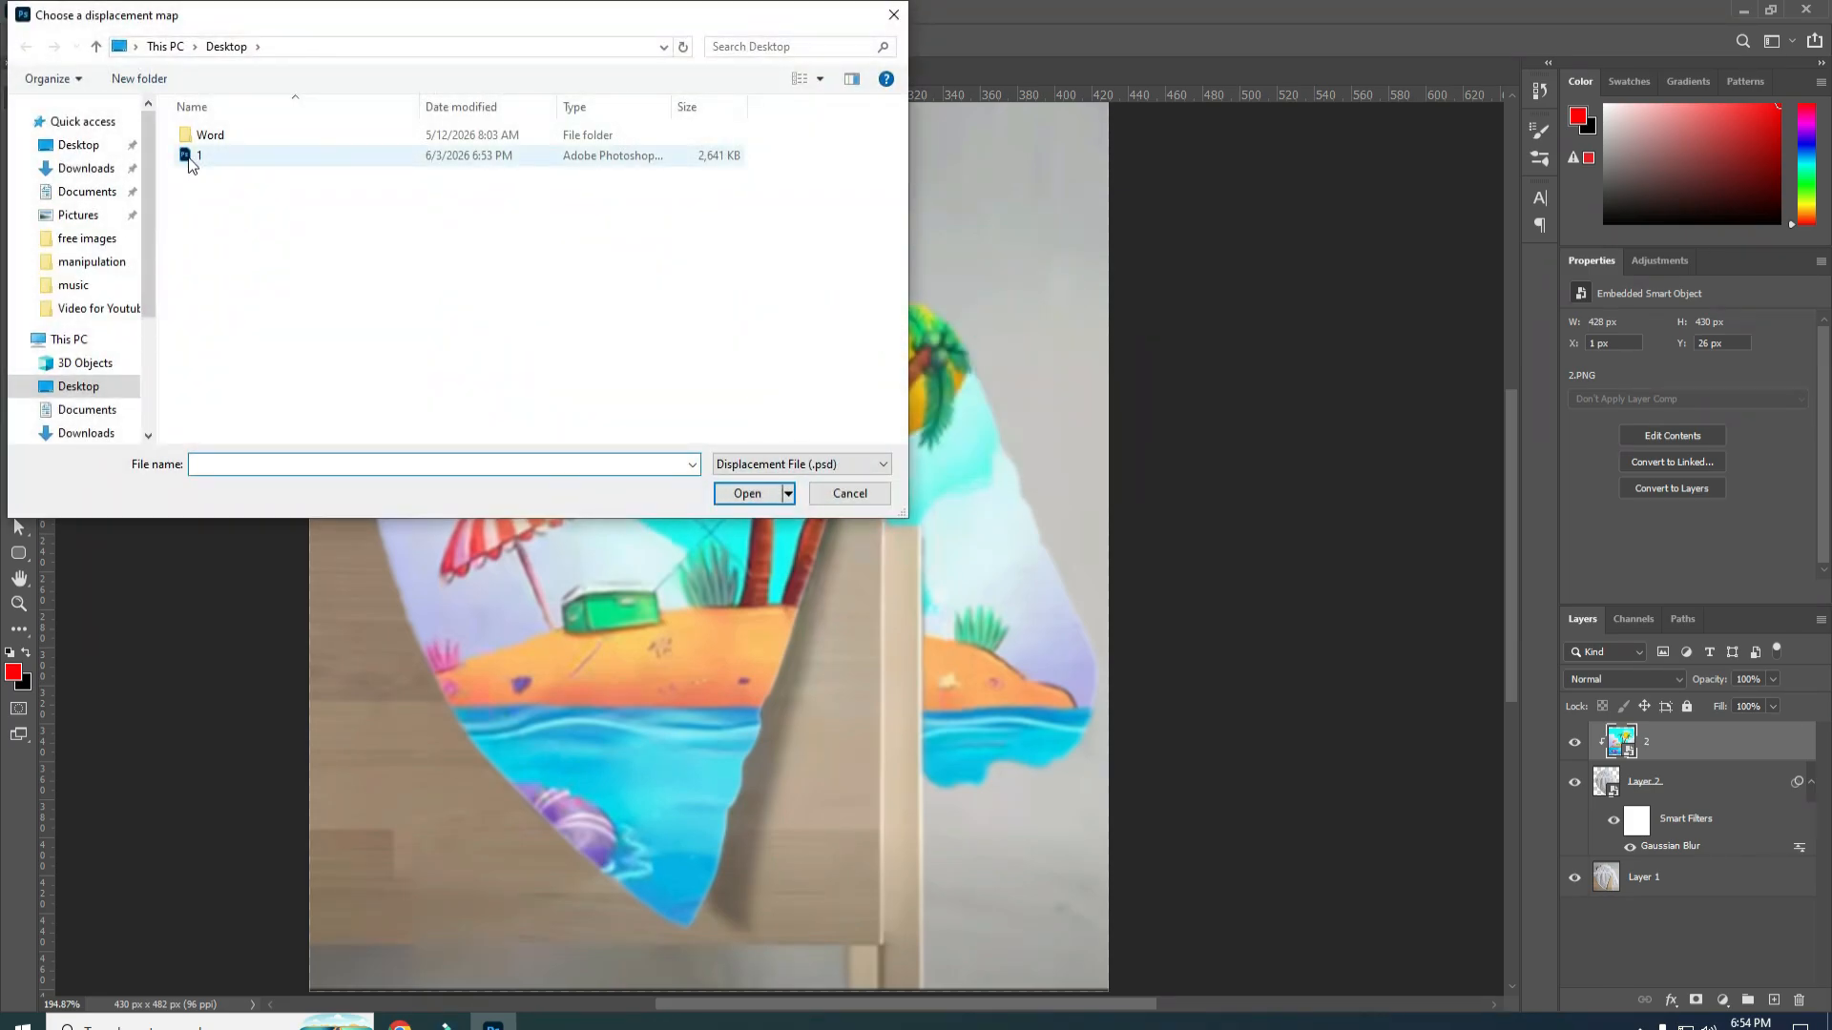
click(191, 158)
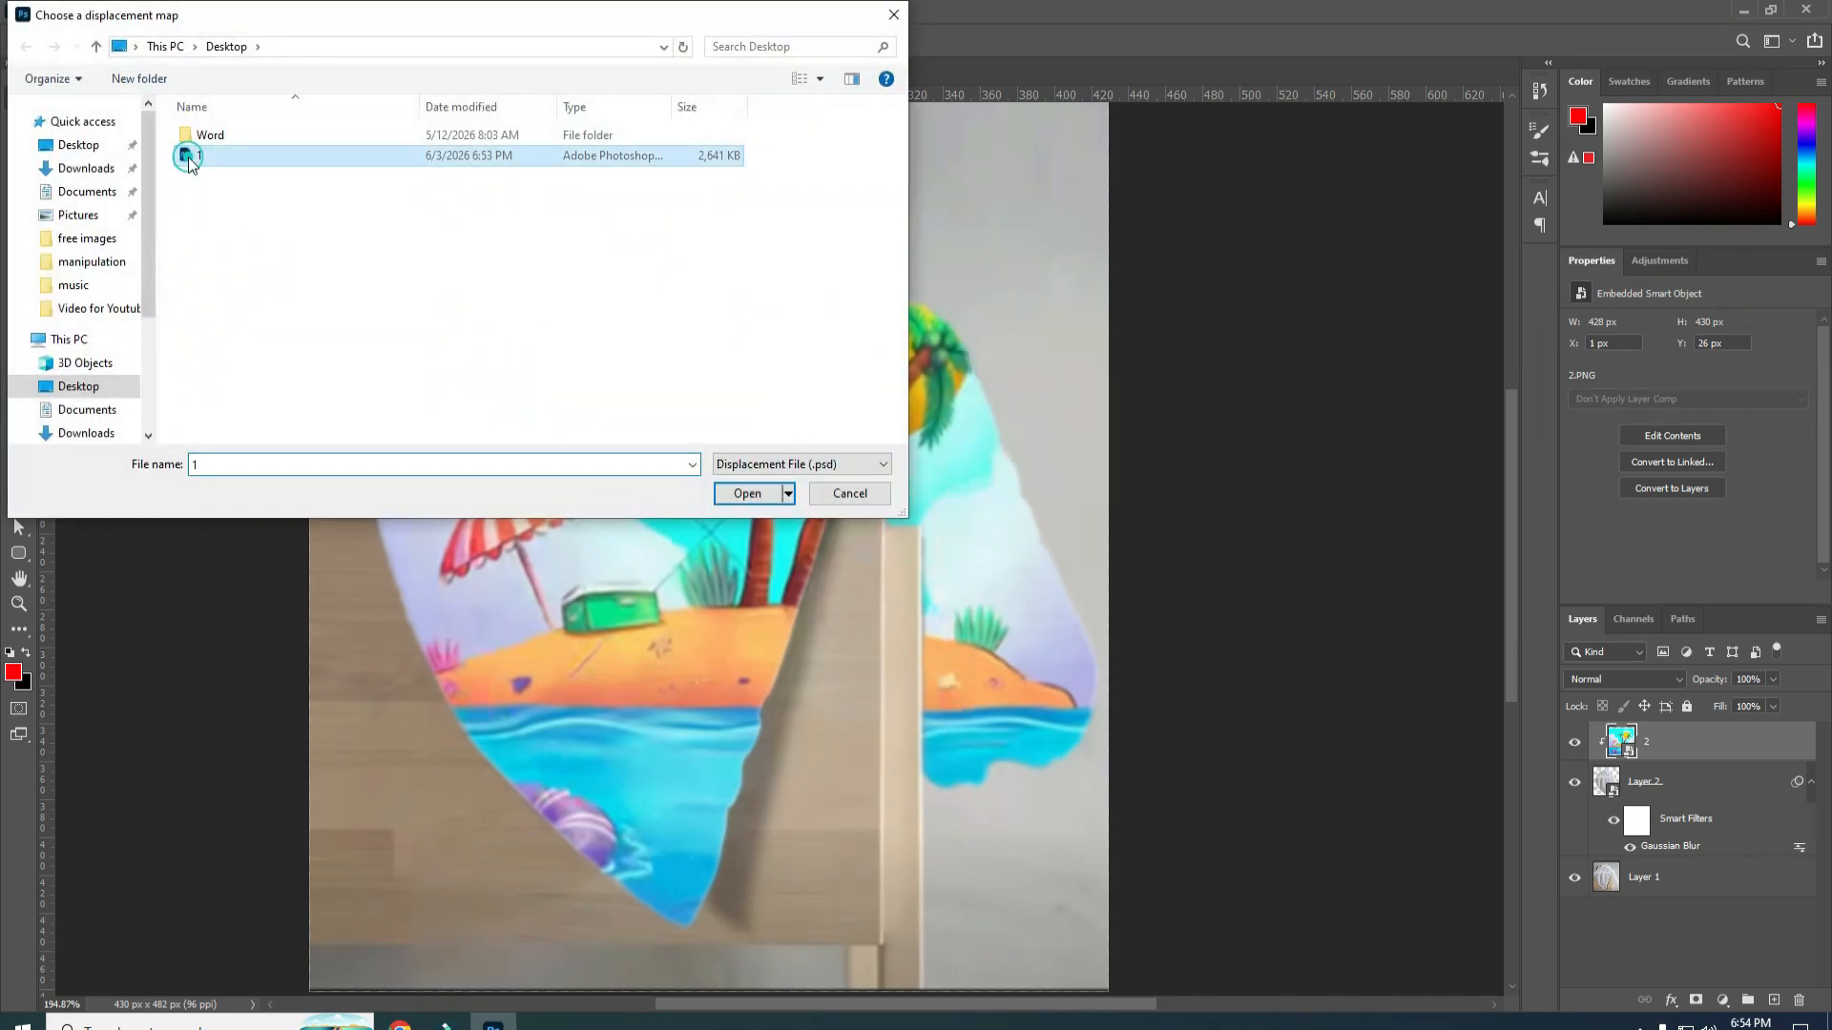
click(742, 498)
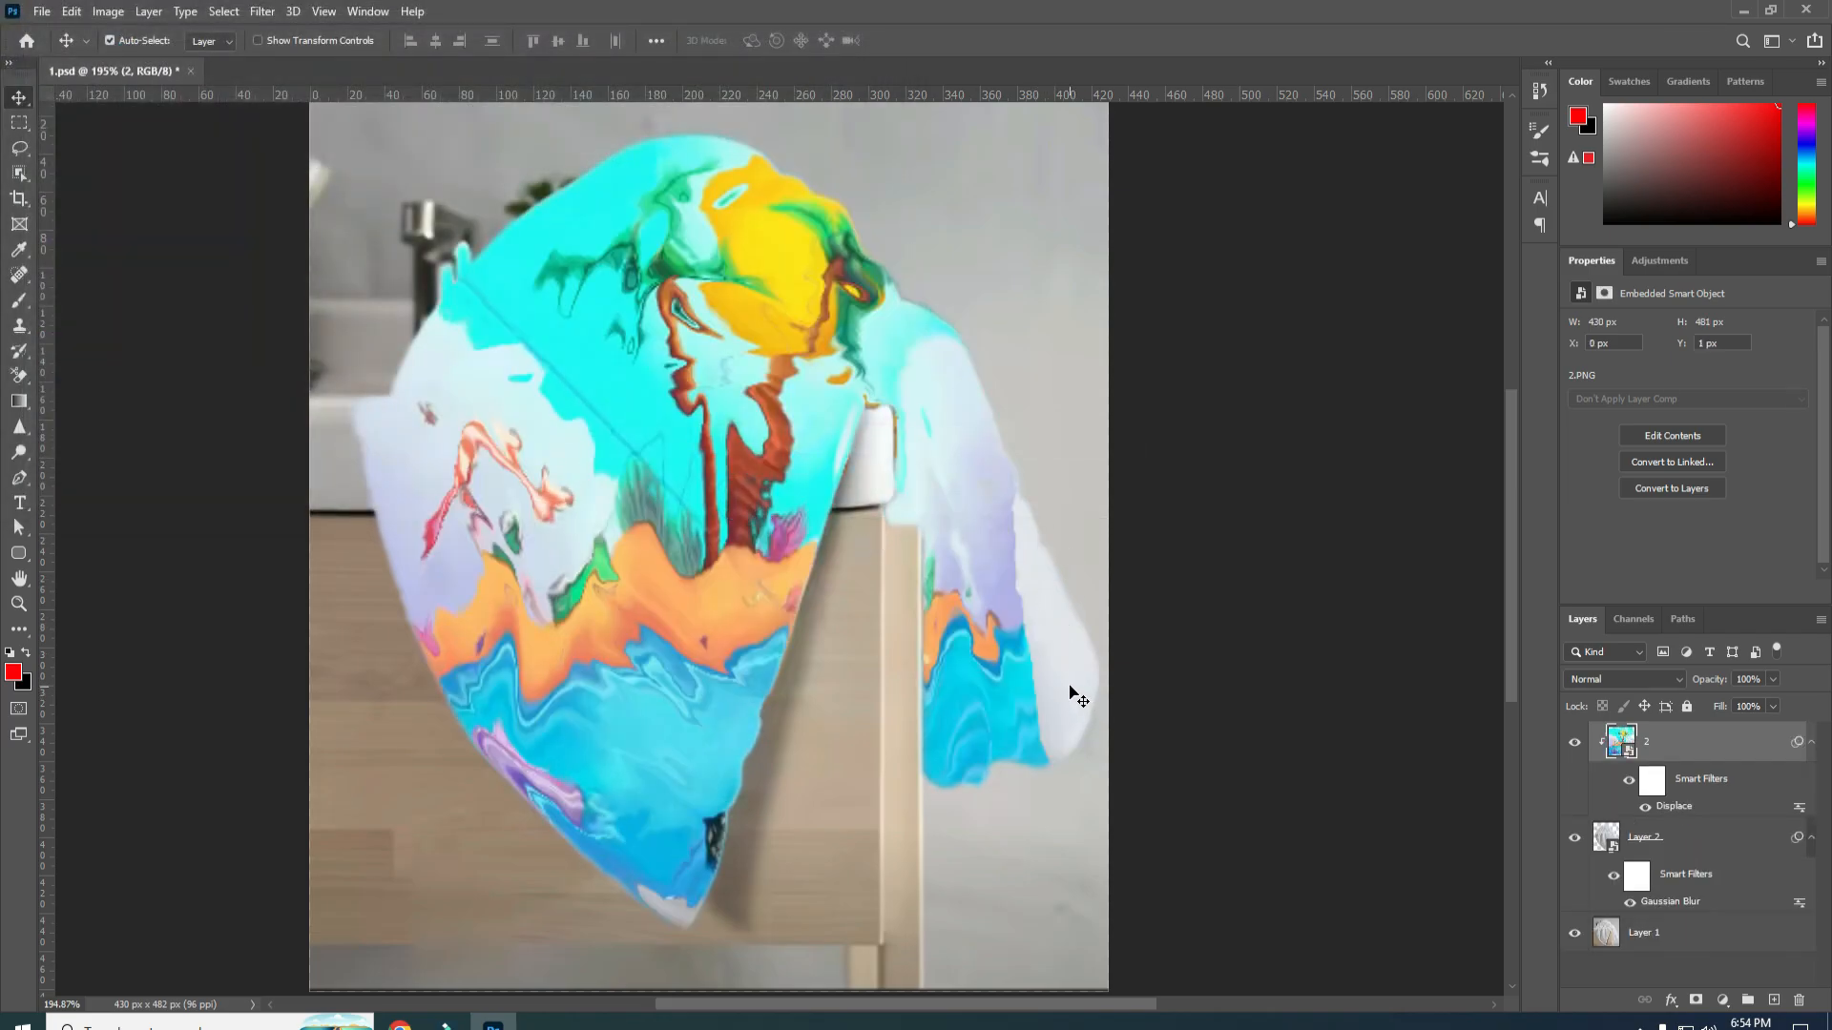
key(ctrl+z)
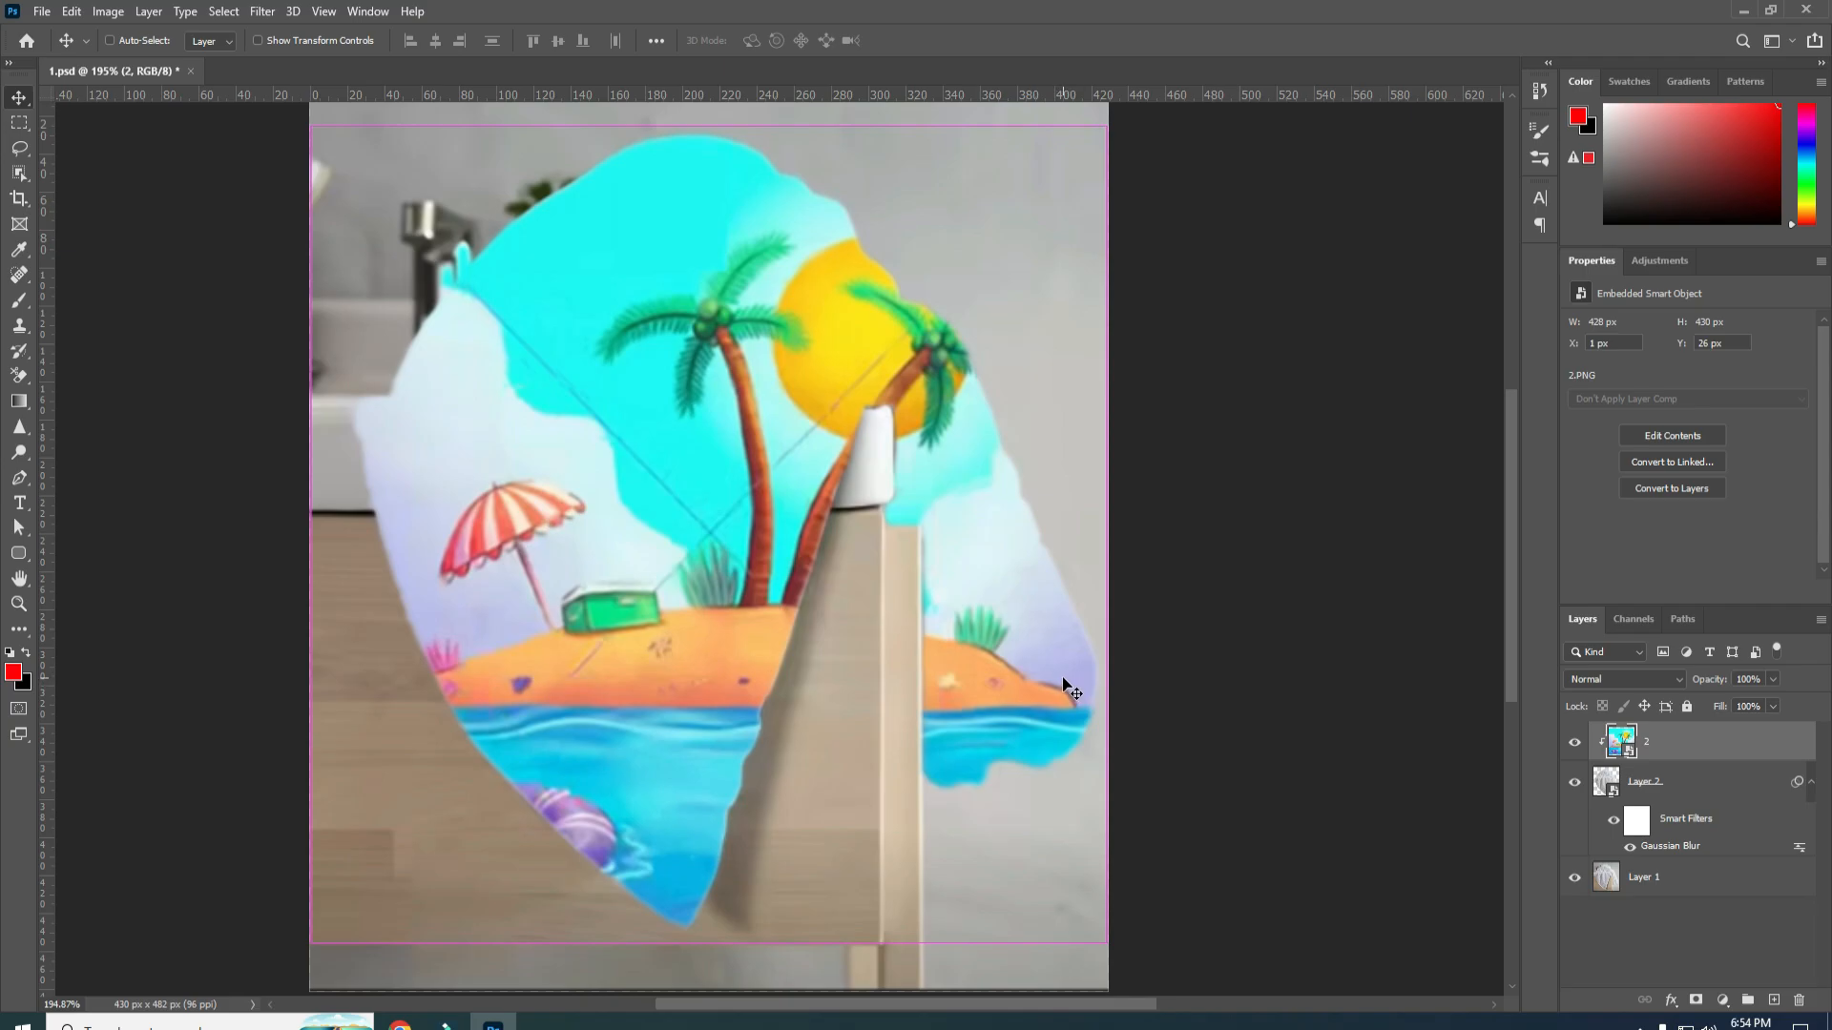
key(ctrl+z)
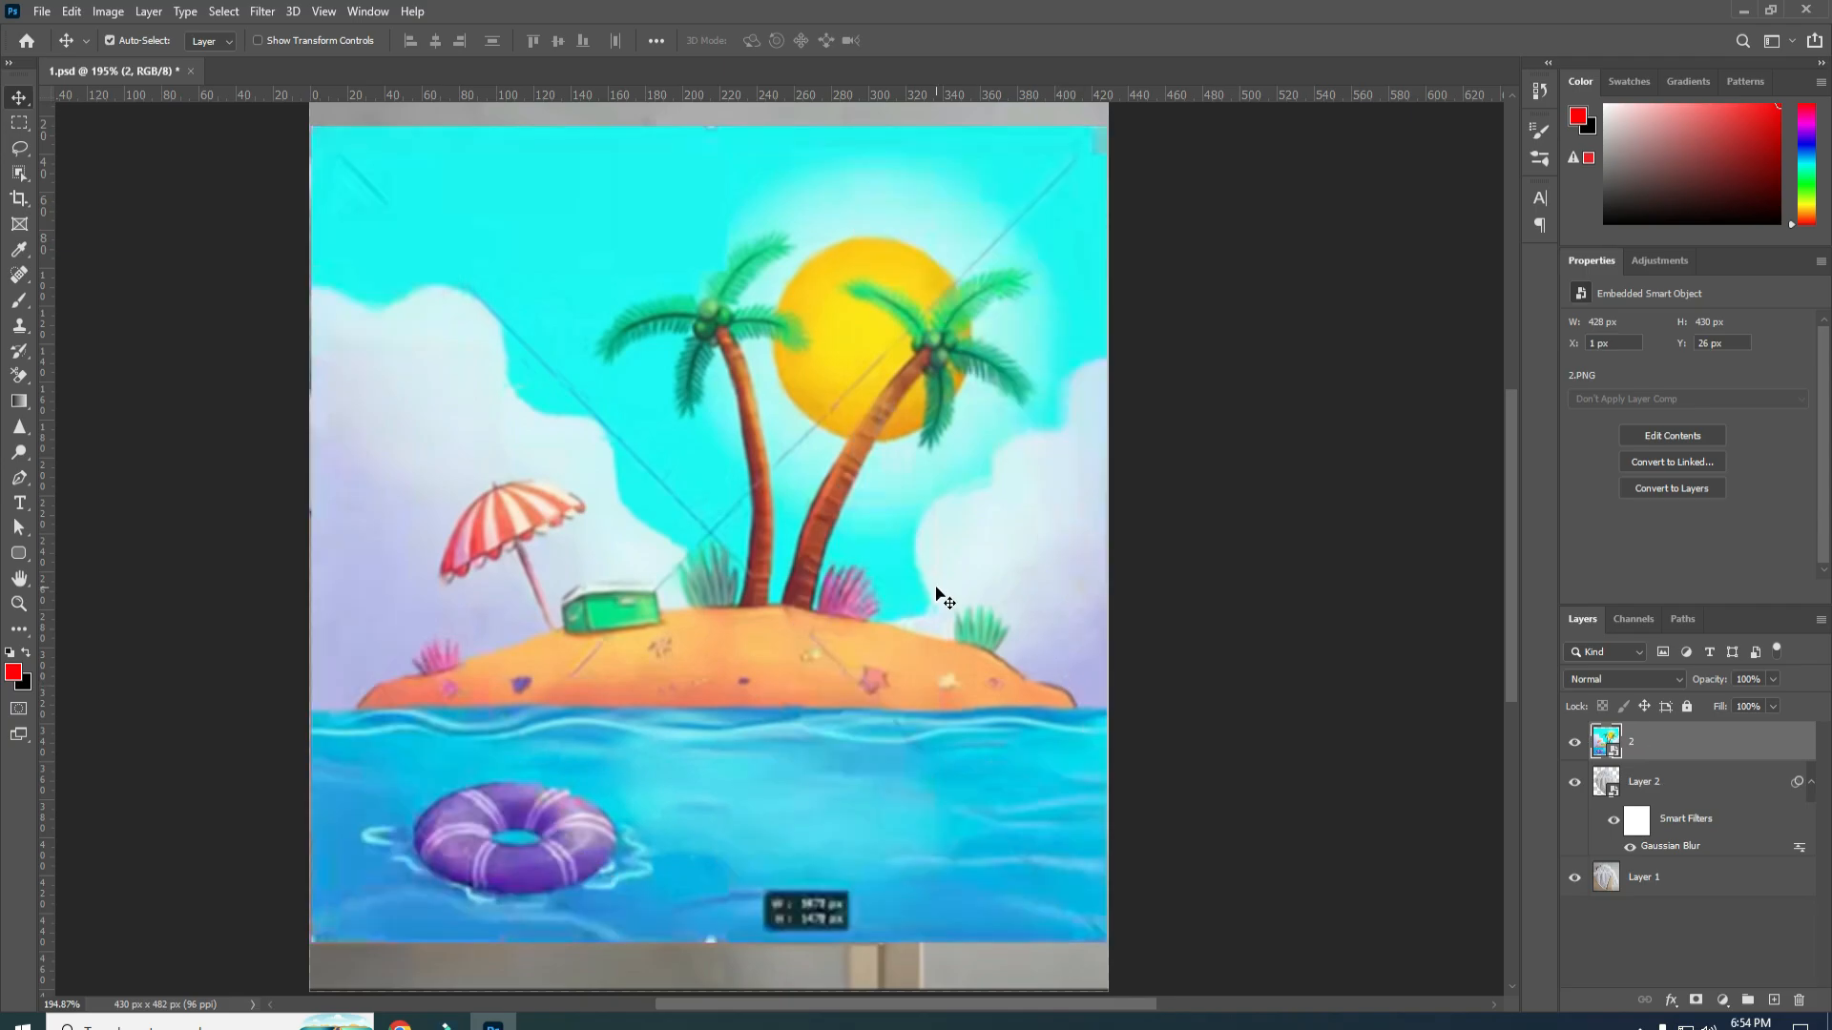
Move the beach image to about X 11 px, Y 24 px and clip it to Layer 2.
mouse_move(937, 596)
mouse_down()
mouse_move(856, 591)
mouse_move(951, 591)
mouse_up()
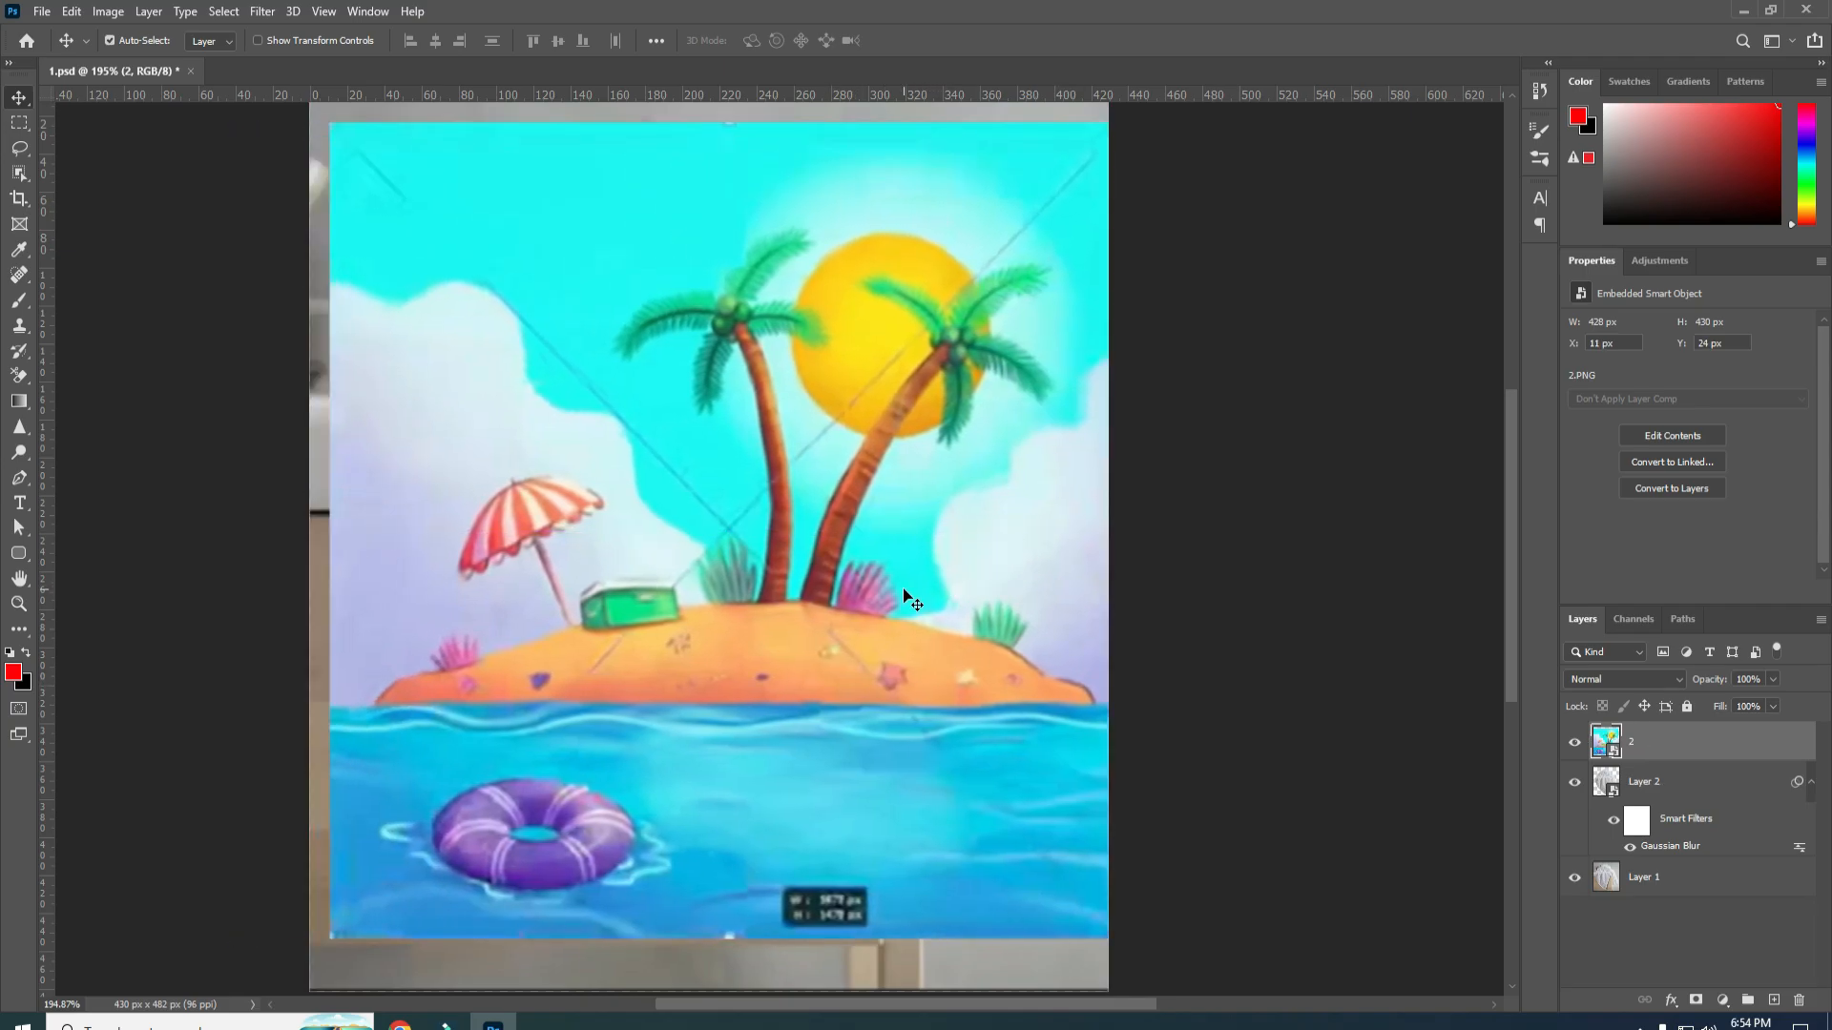
click(257, 15)
key(Escape)
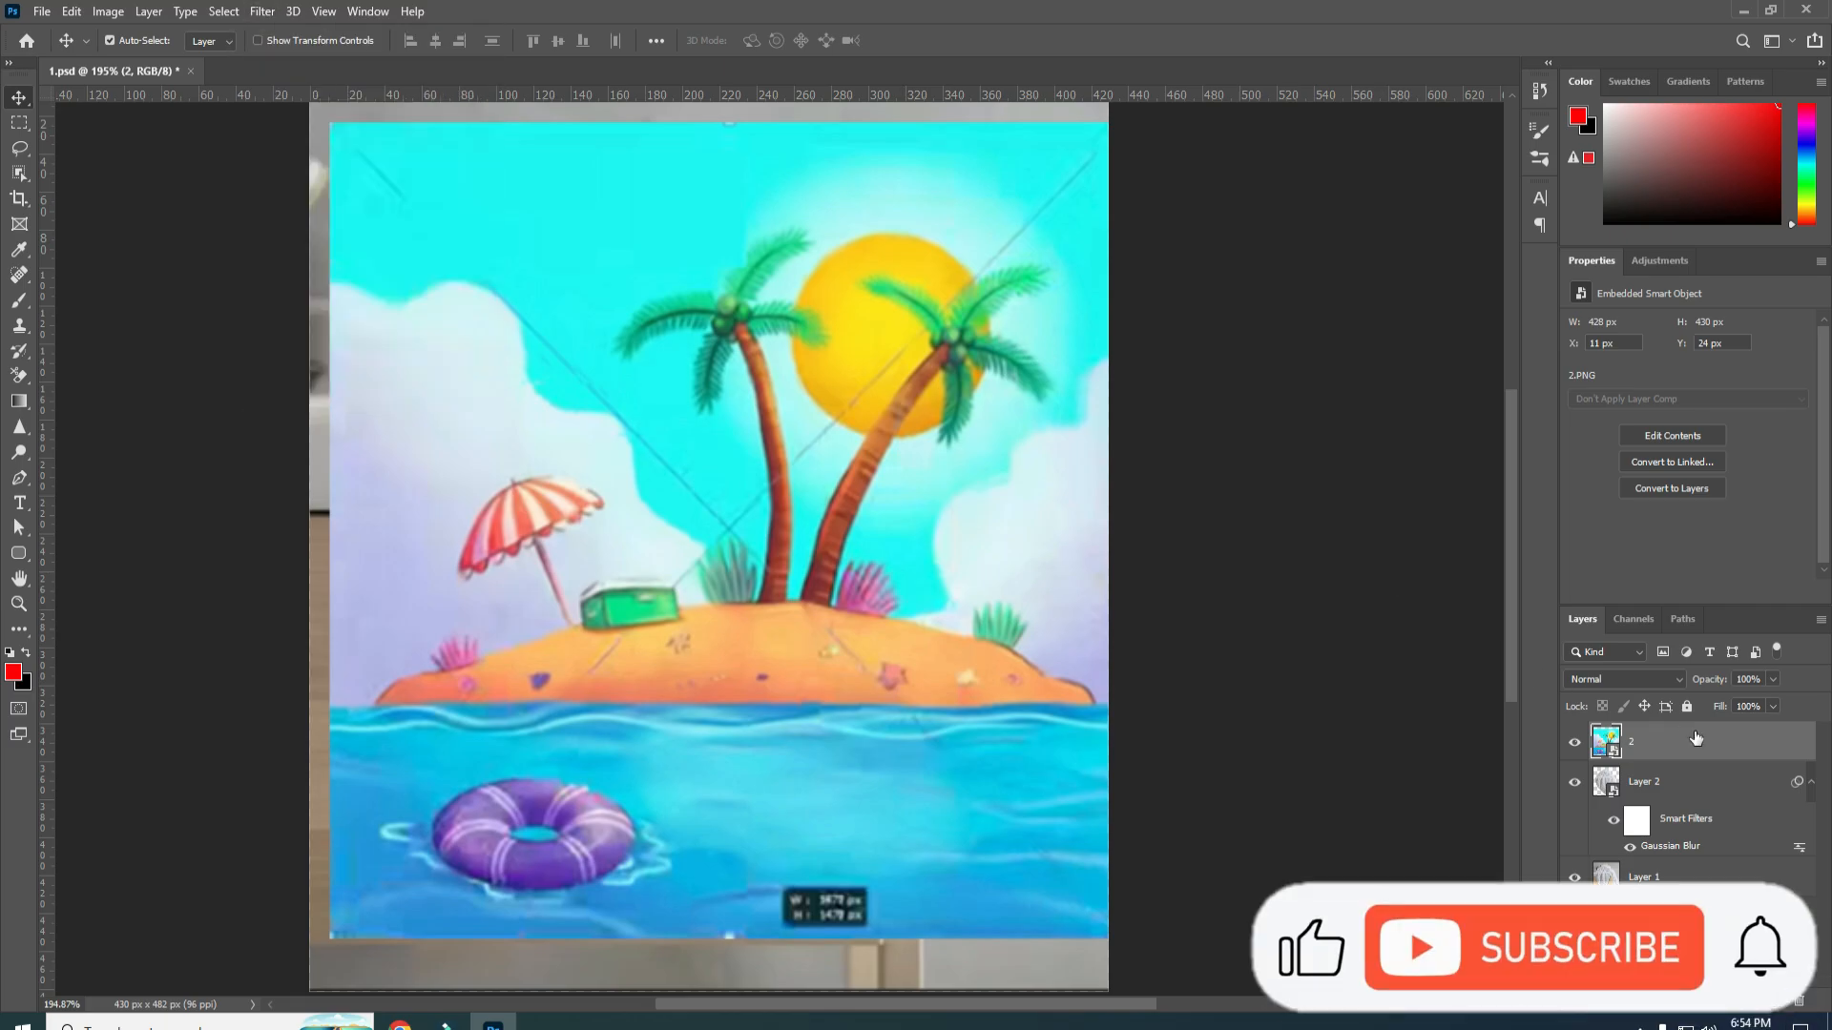
right_click(1696, 737)
click(1531, 606)
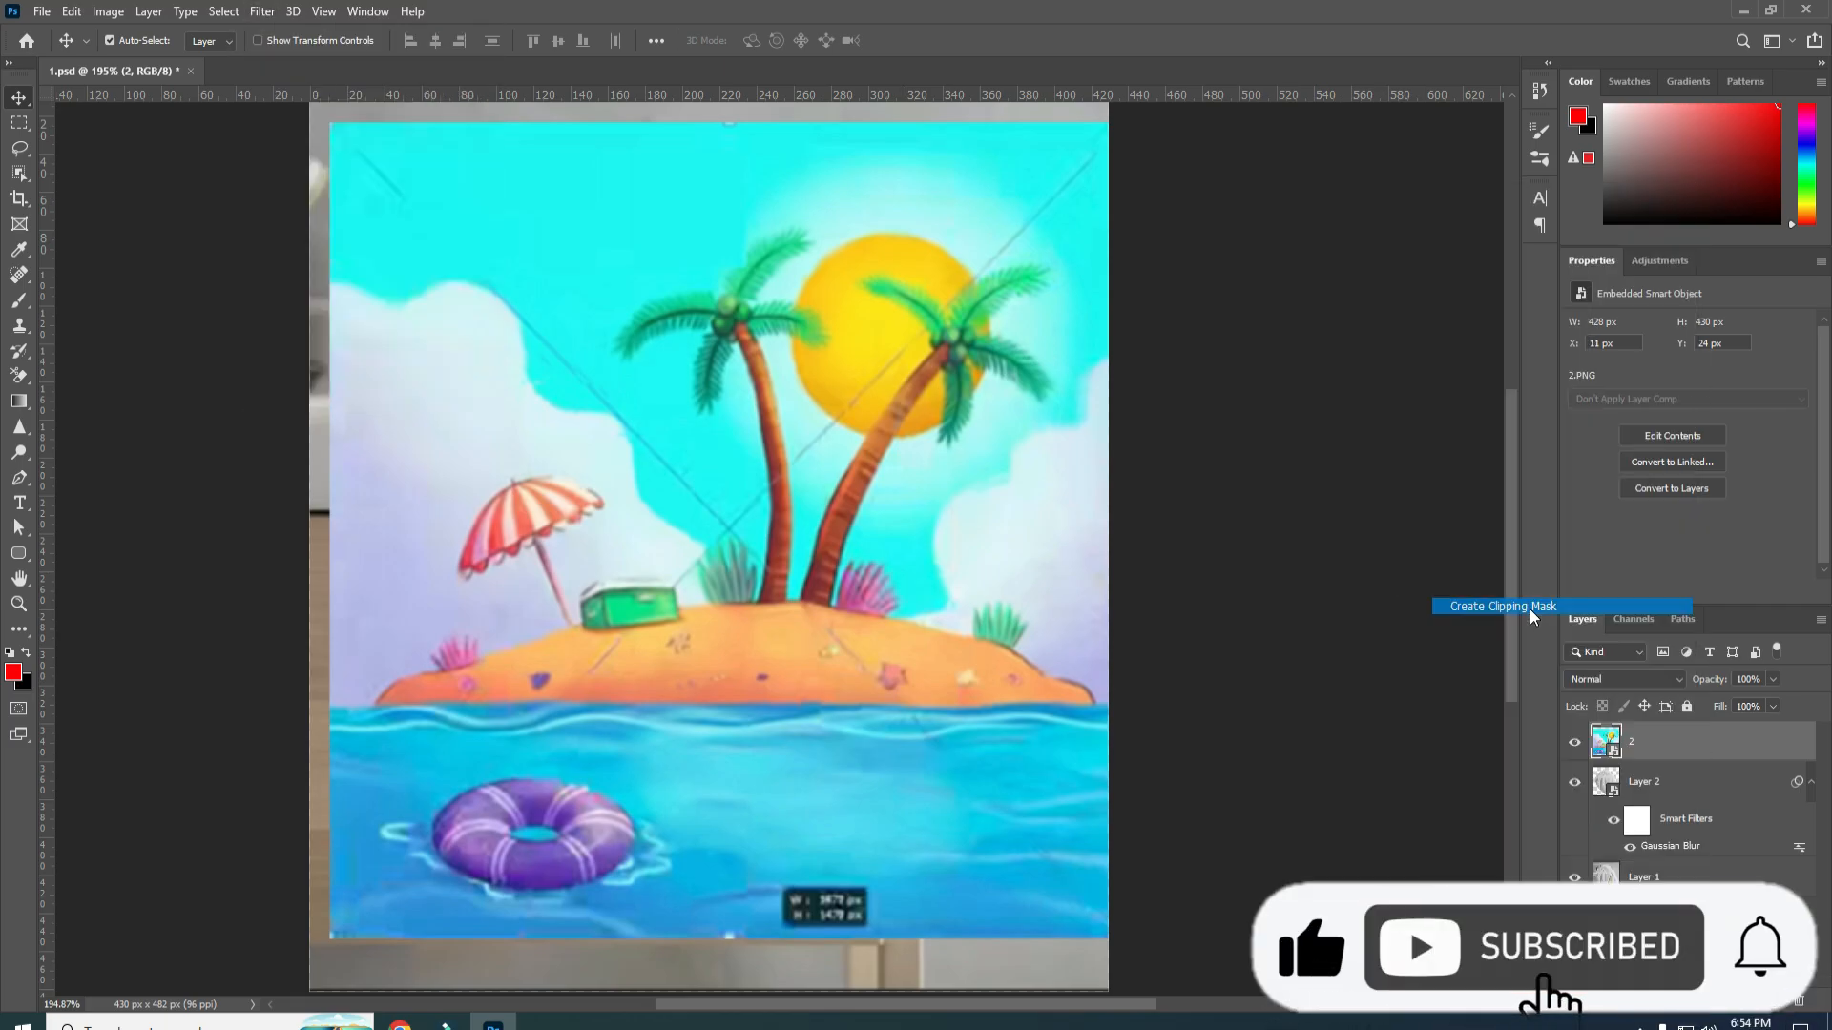
Apply the Displace filter to image layer 2 with smaller horizontal and vertical scales, using the desktop Photoshop file 1 as the displacement map.
click(261, 14)
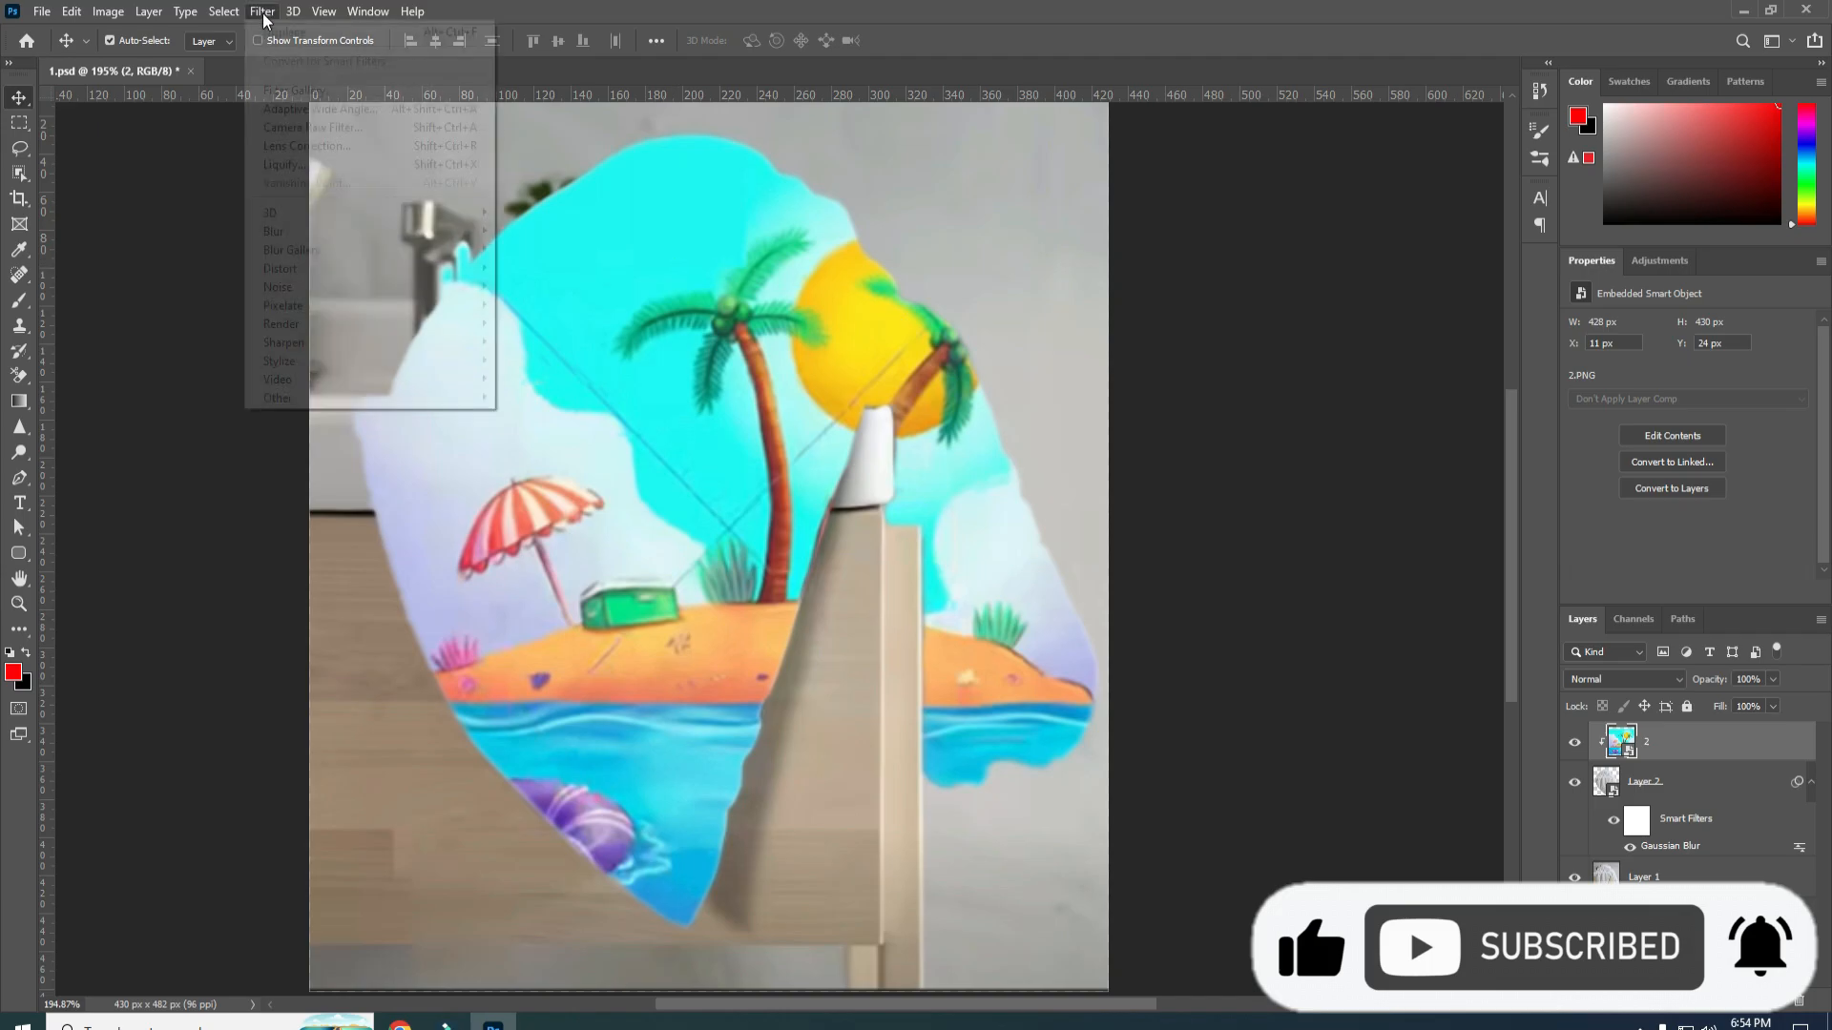
mouse_move(266, 239)
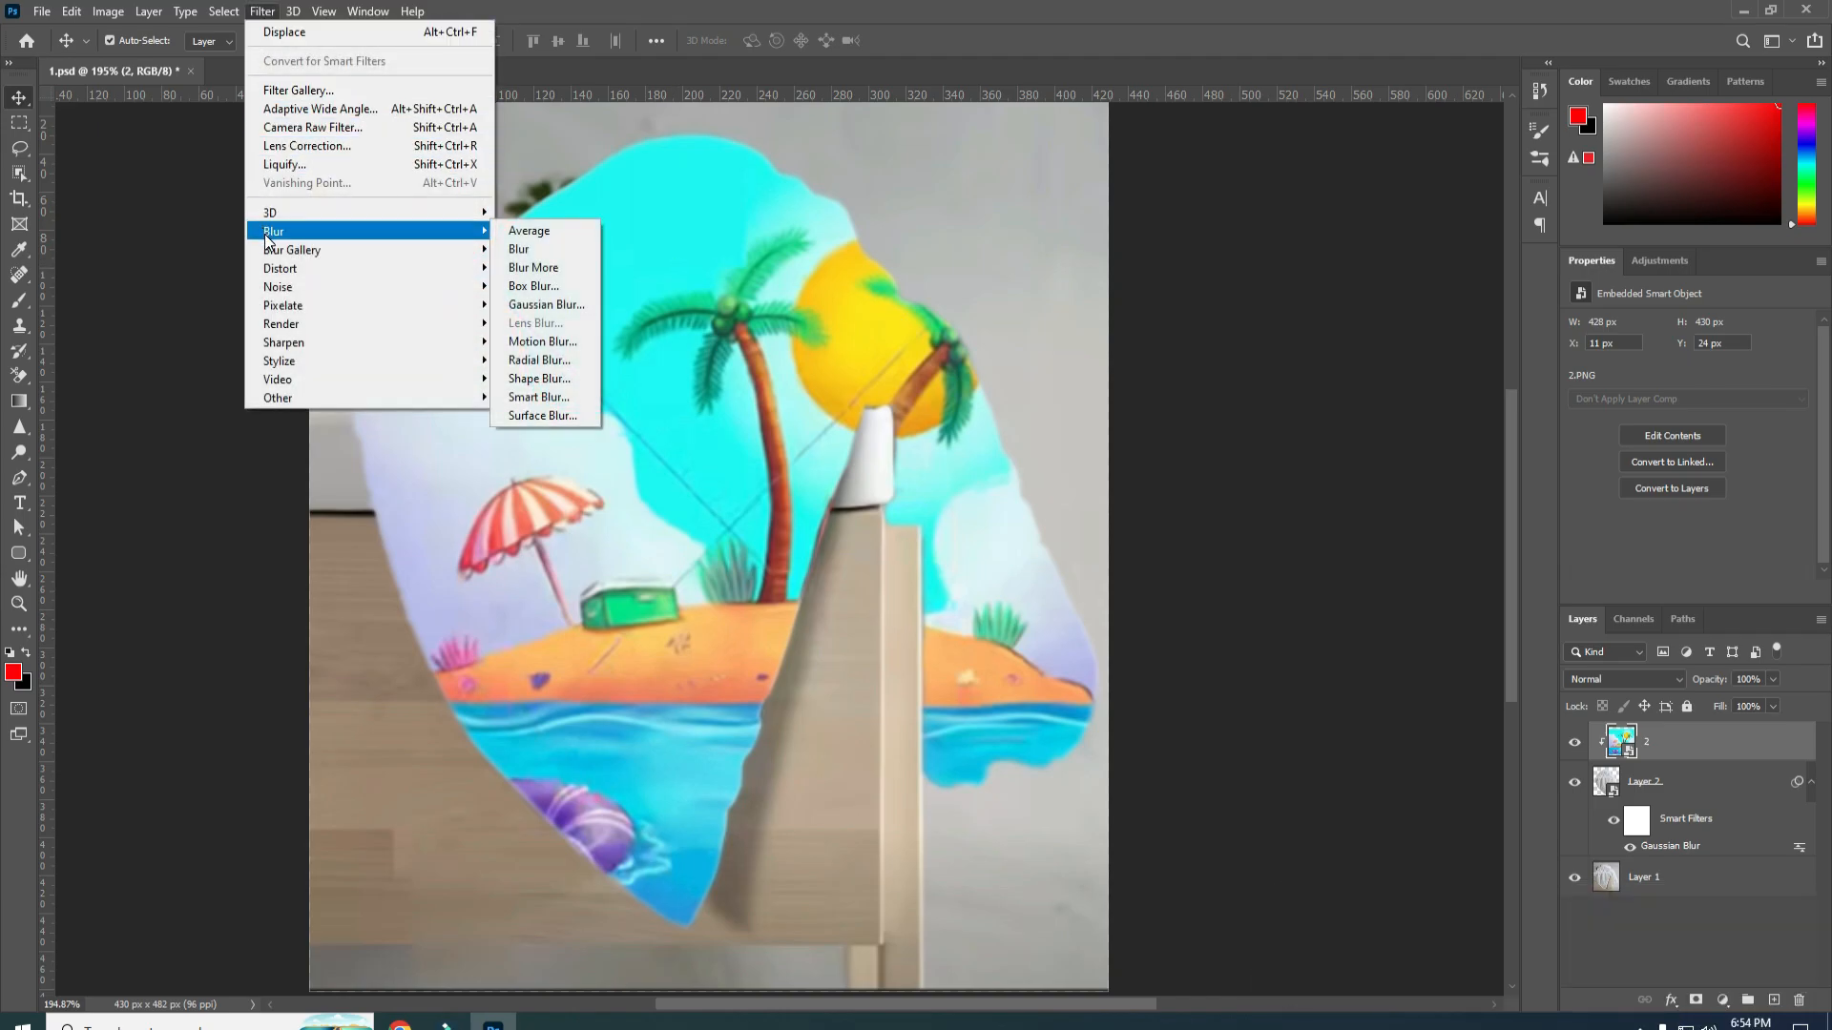
mouse_move(387, 271)
click(523, 267)
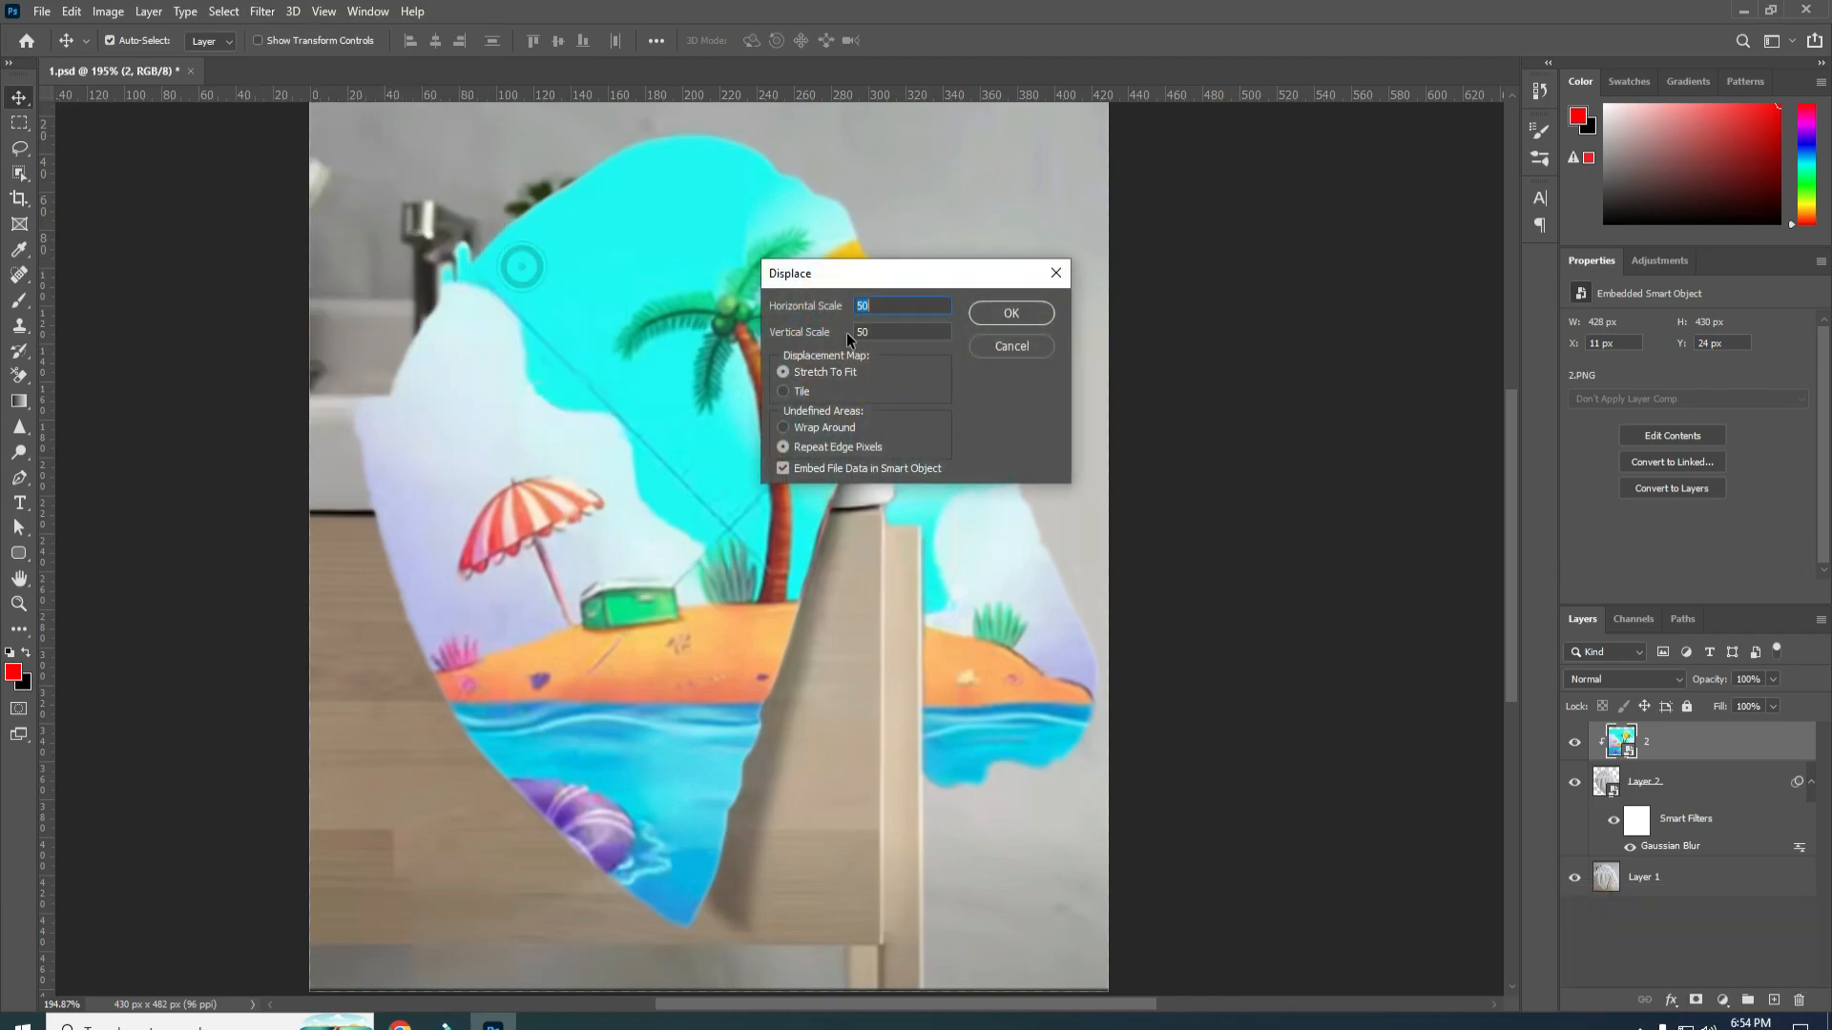
drag(889, 304, 802, 314)
key(Tab)
text(1)
click(999, 313)
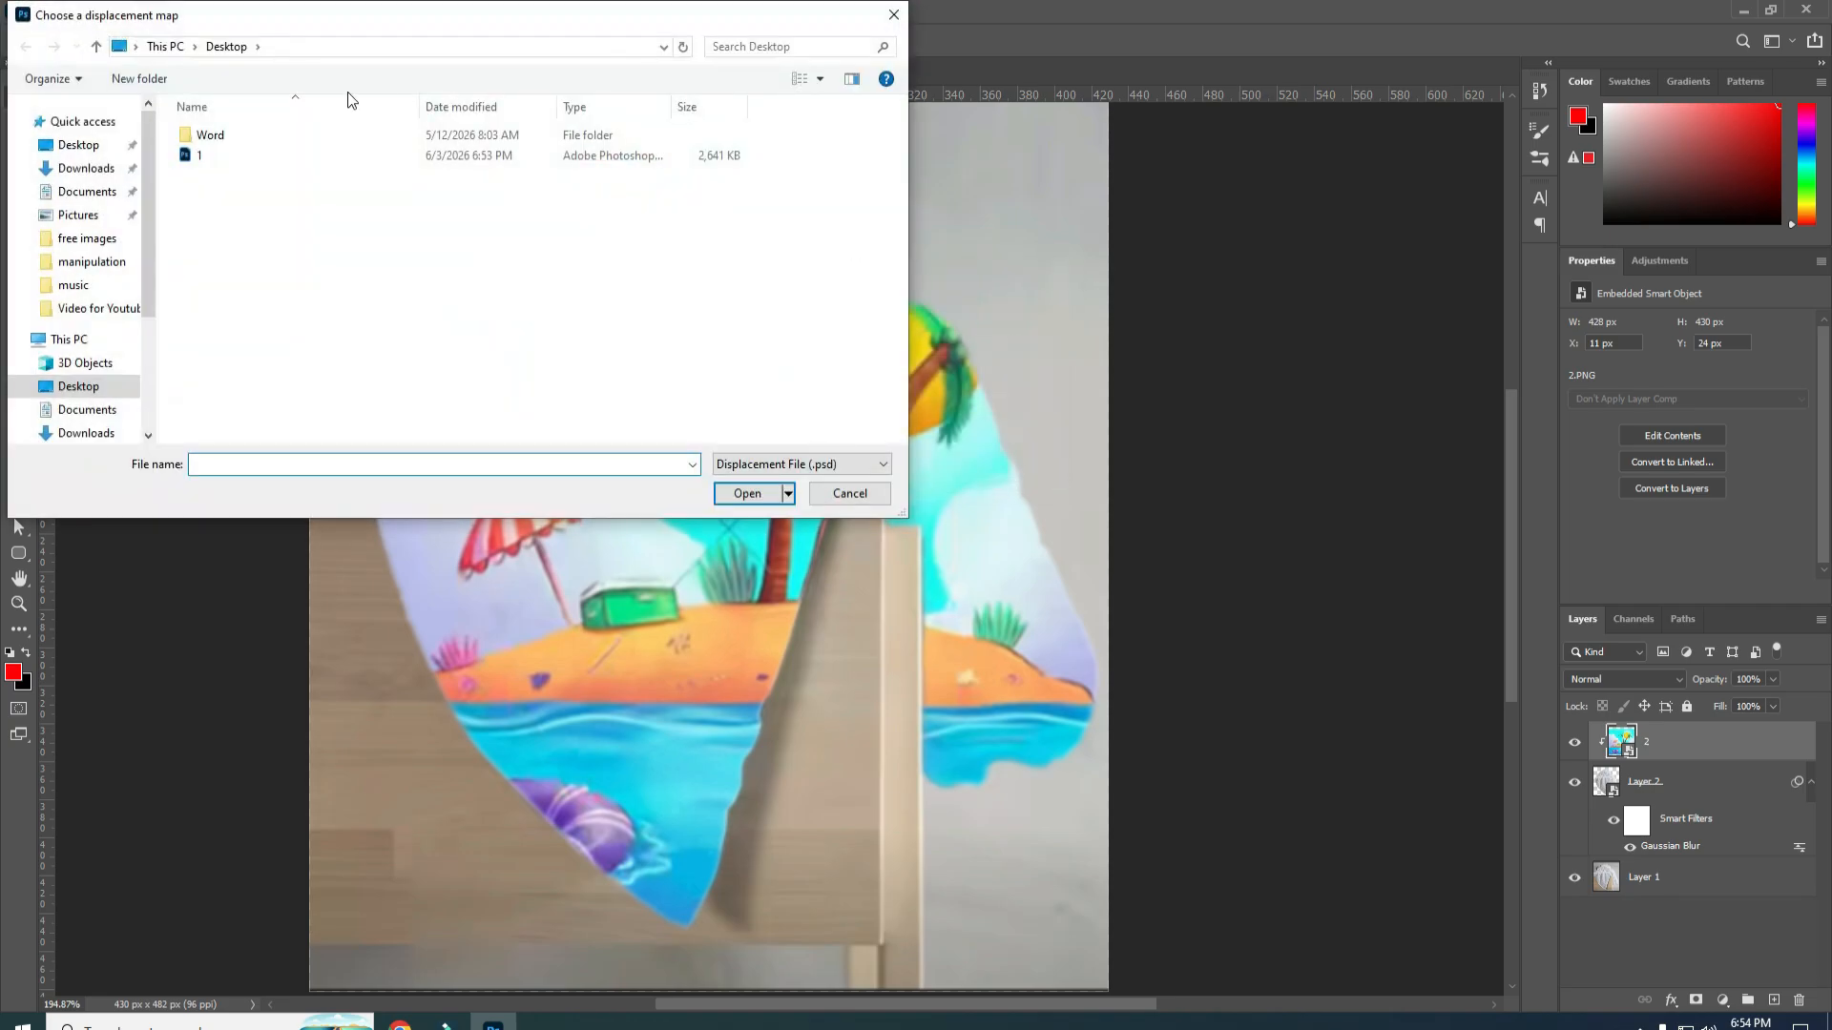
click(199, 154)
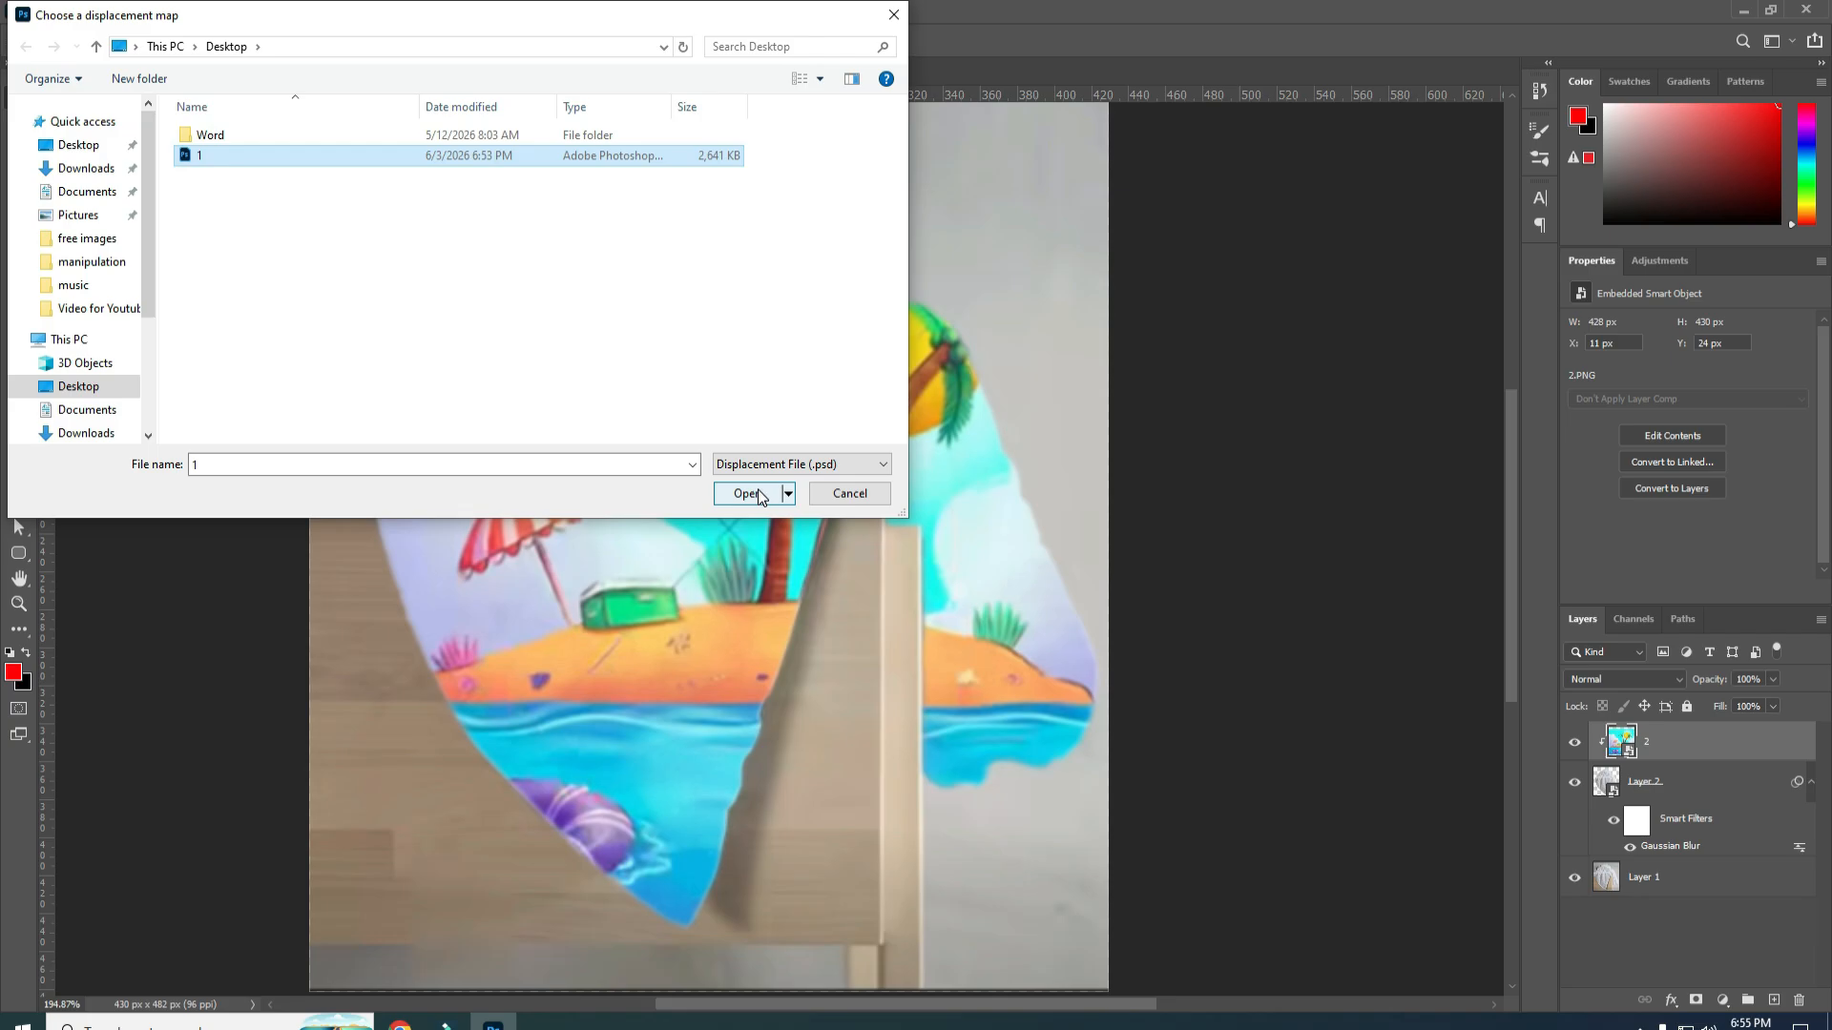
click(751, 493)
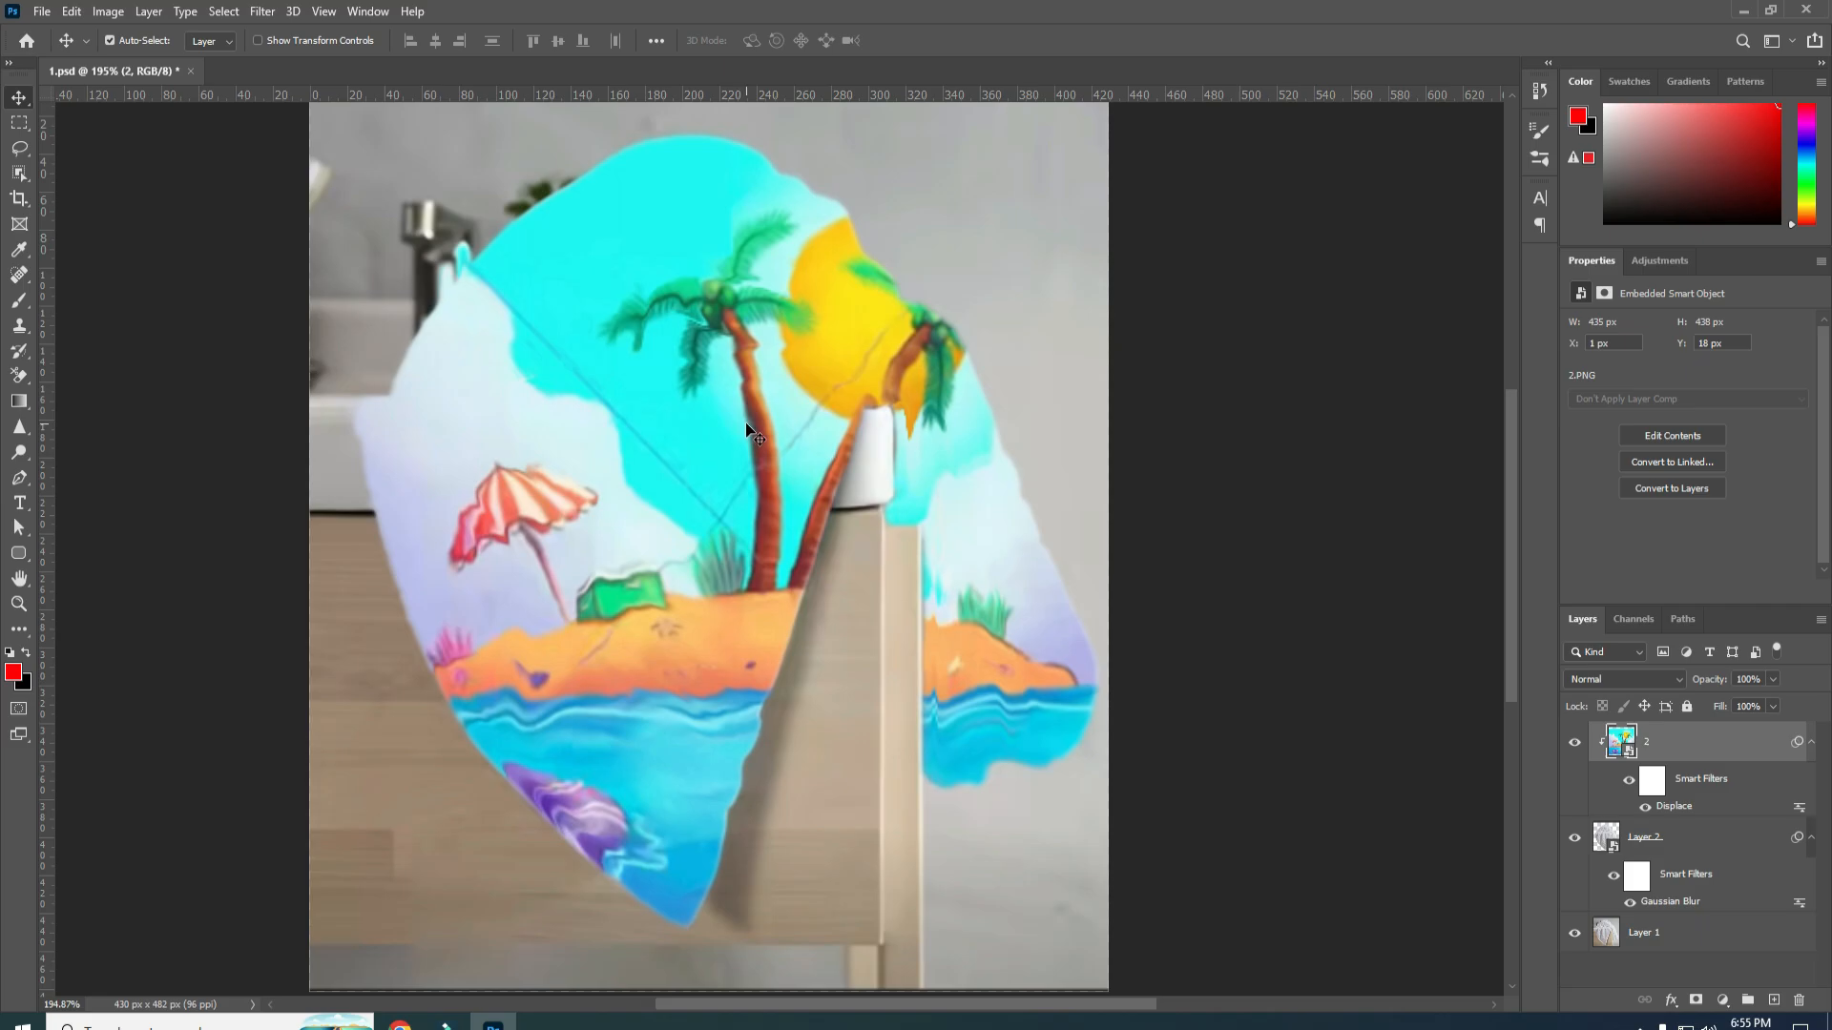
Set the blend mode of image layer 2 to Color Burn.
click(1629, 684)
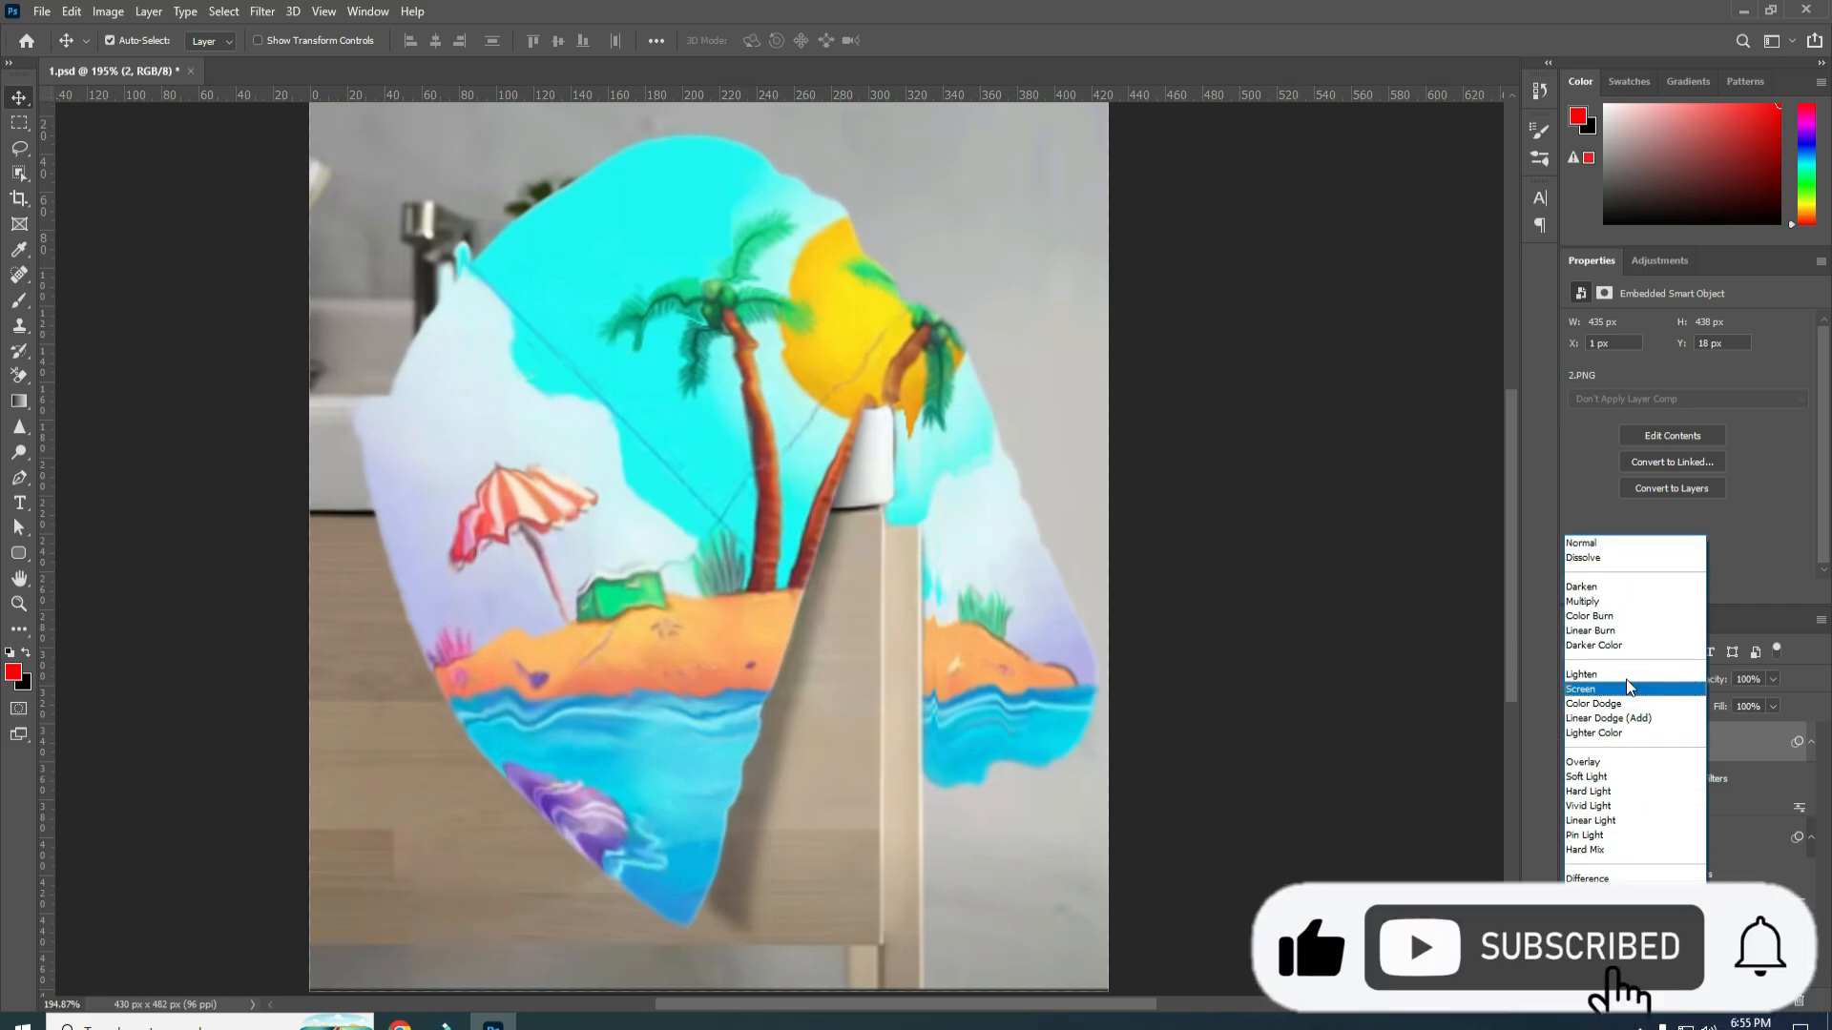
click(1590, 617)
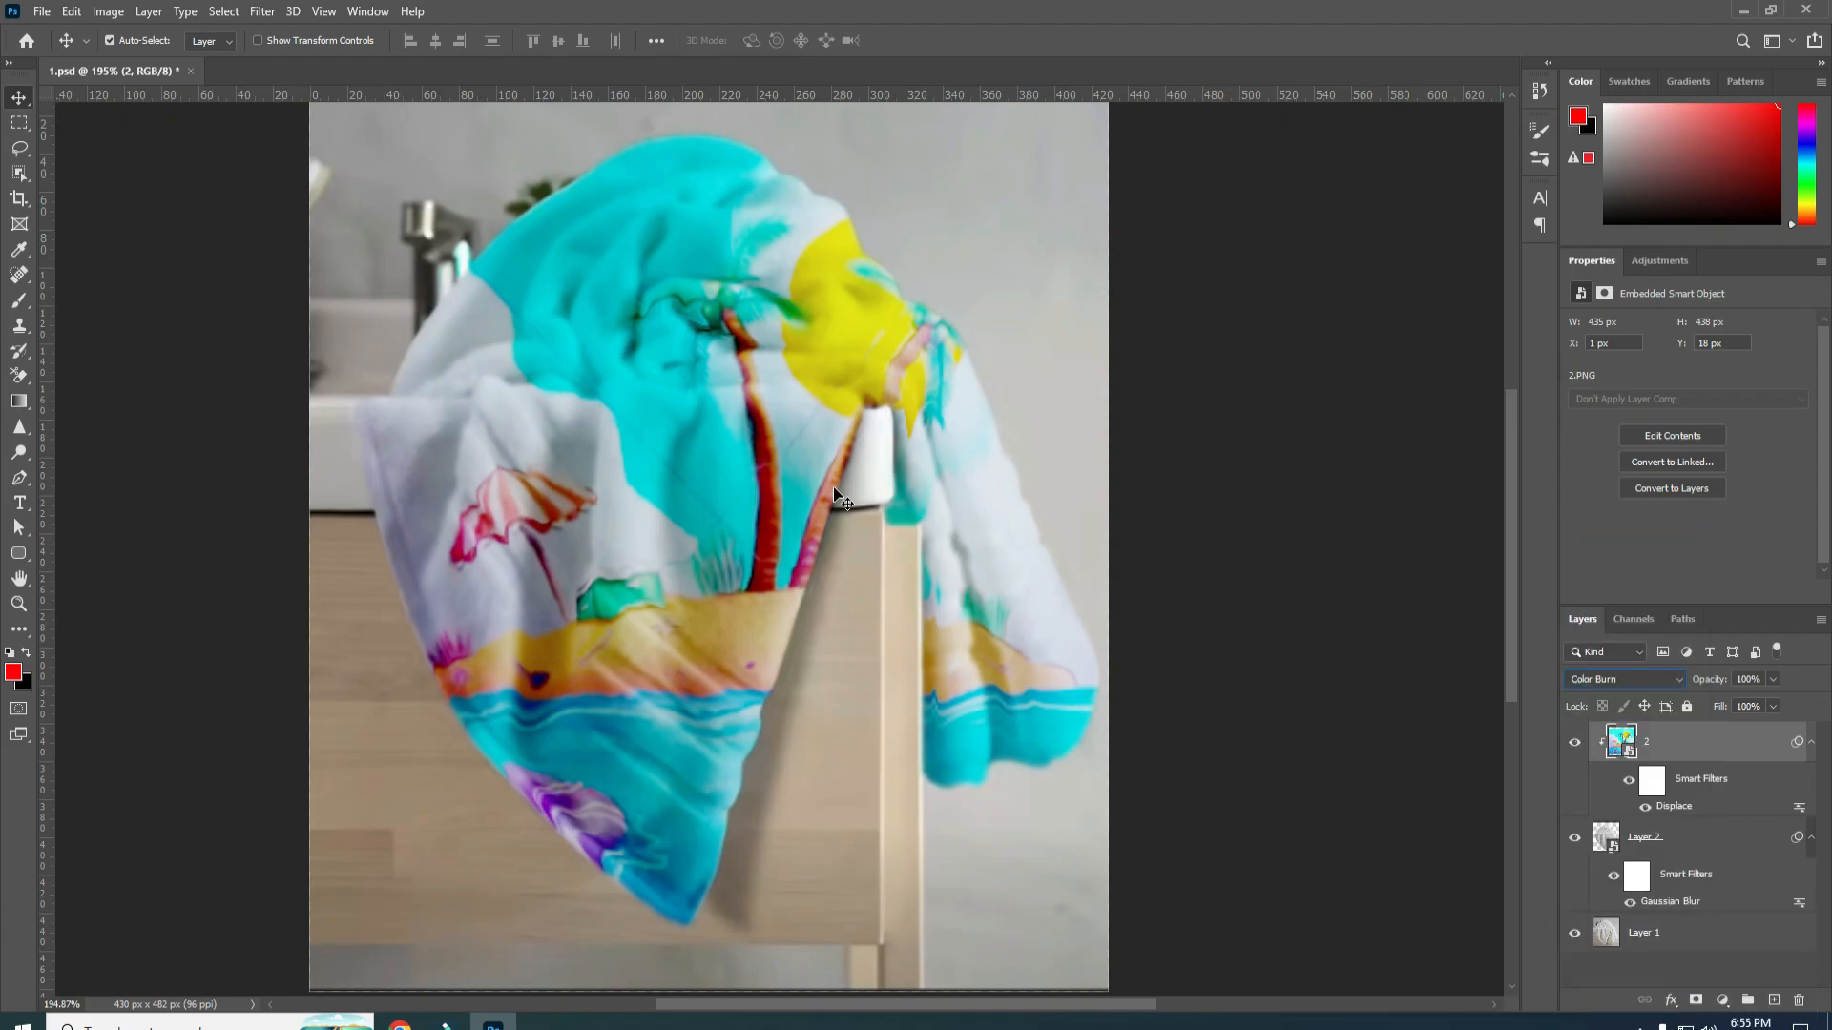